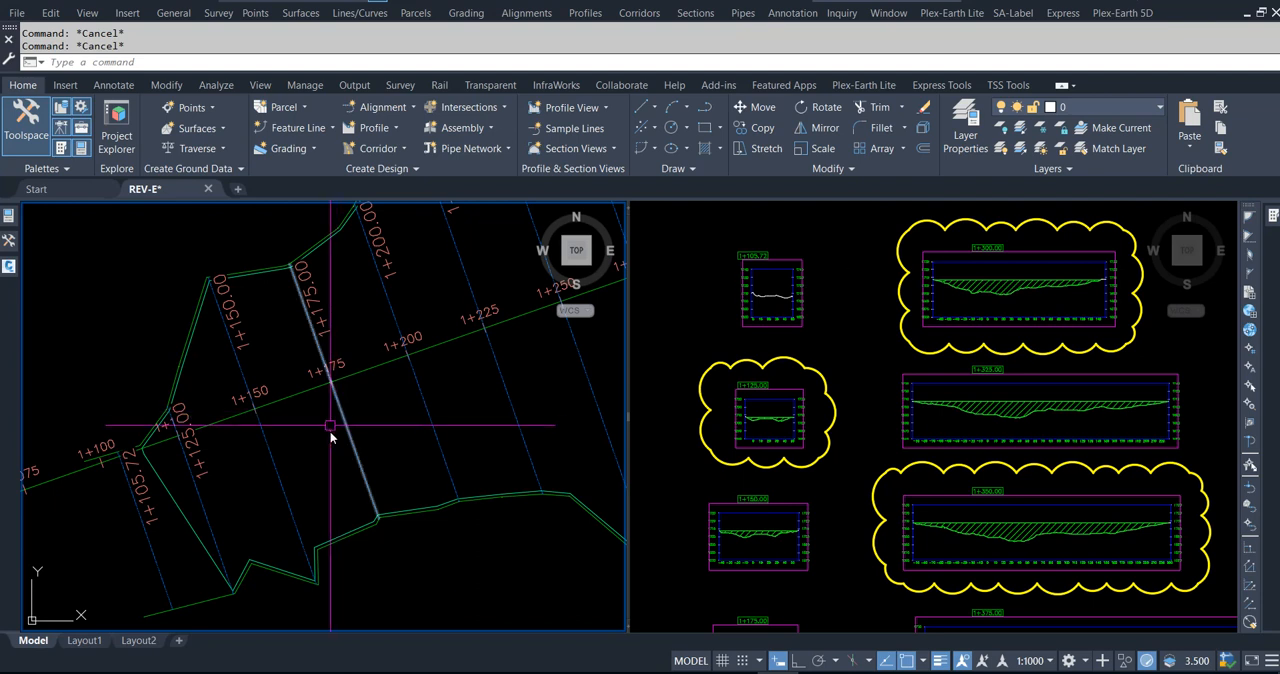
Step: Examine the sample lines along the lake alignment from station 1+105.72 to 1+300 and compare them with their section views
{"action": "mouse_move", "coordinate": [343, 456]}
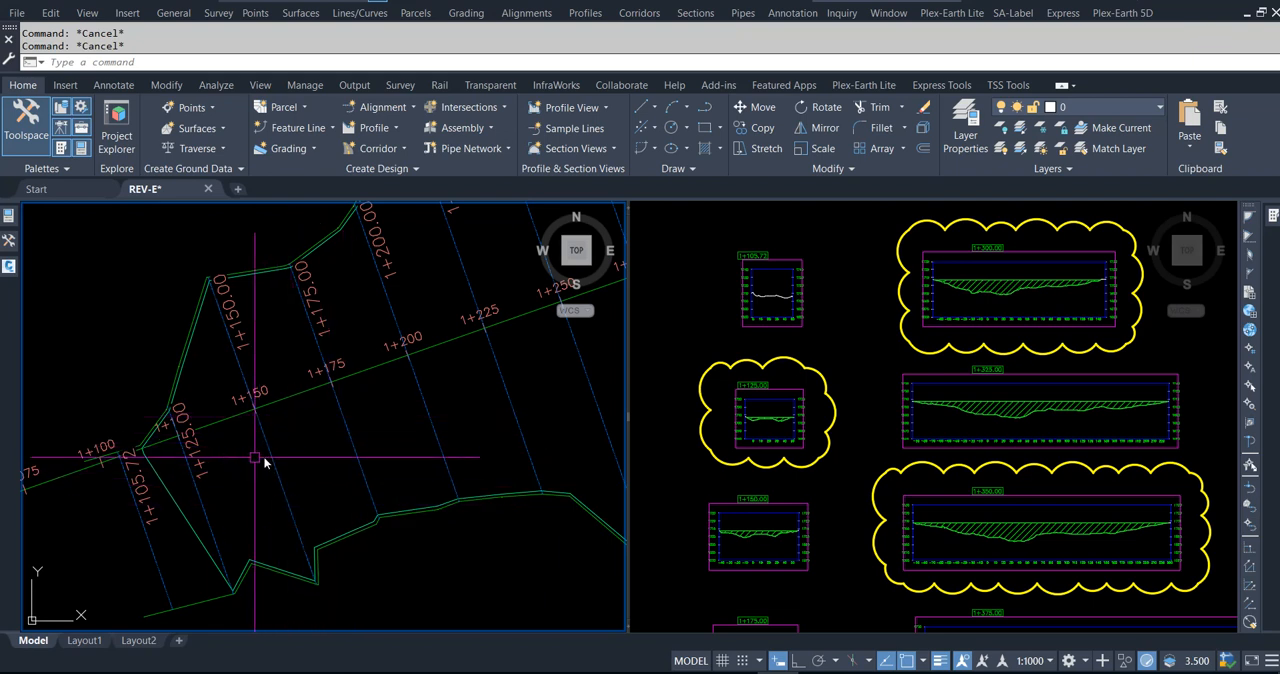
{"action": "mouse_move", "coordinate": [220, 437]}
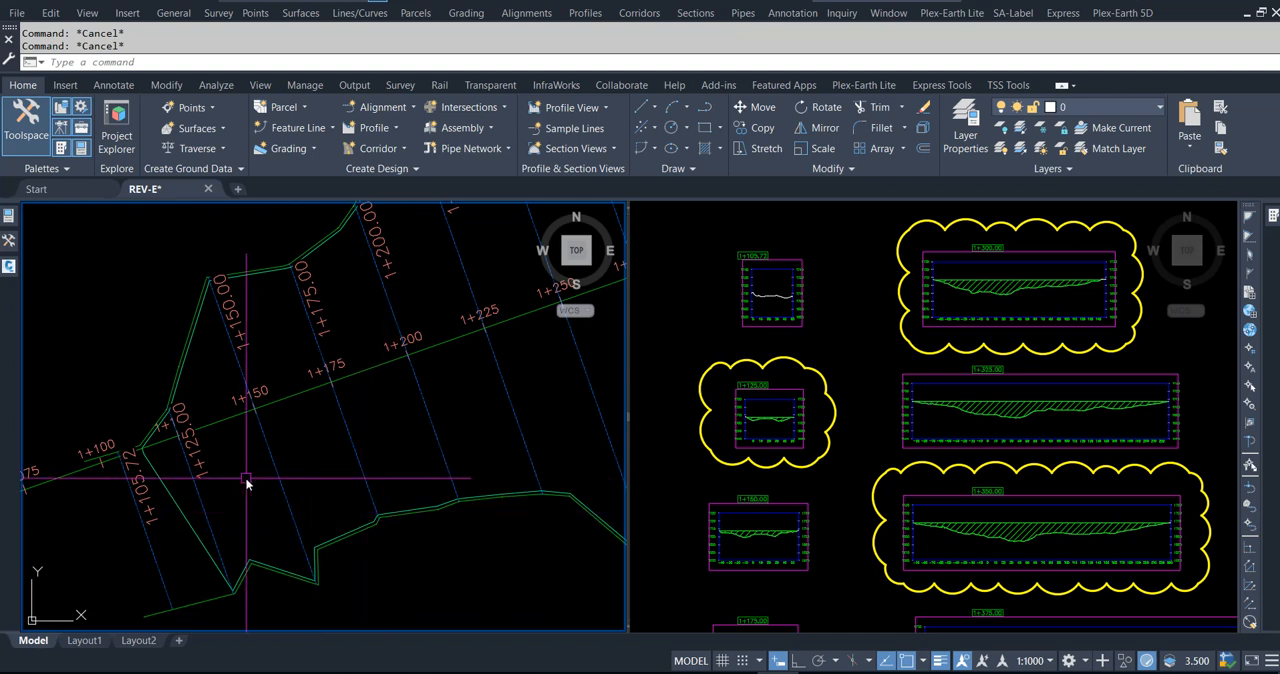
{"action": "scroll", "coordinate": [408, 462], "scroll_direction": "down", "scroll_amount": 1}
{"action": "scroll", "coordinate": [364, 460], "scroll_direction": "down", "scroll_amount": 1}
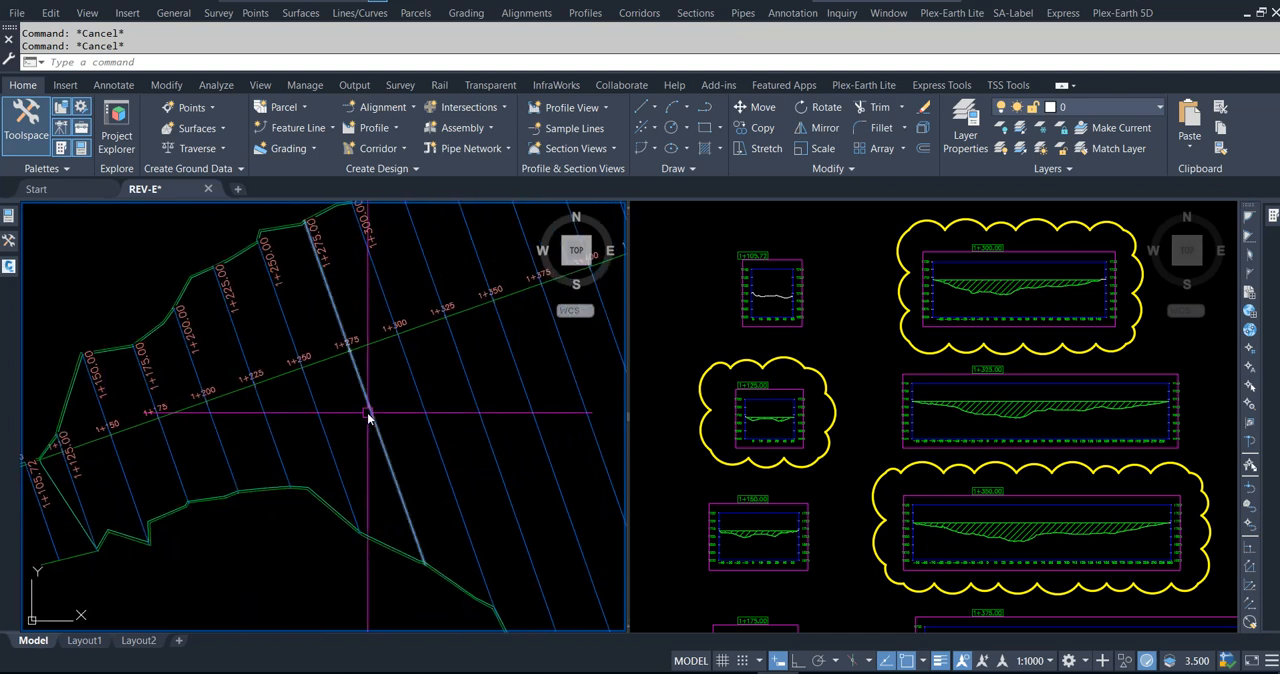
{"action": "scroll", "coordinate": [367, 413], "scroll_direction": "down", "scroll_amount": 2}
{"action": "middle_click_drag", "start_coordinate": [451, 457], "coordinate": [418, 431]}
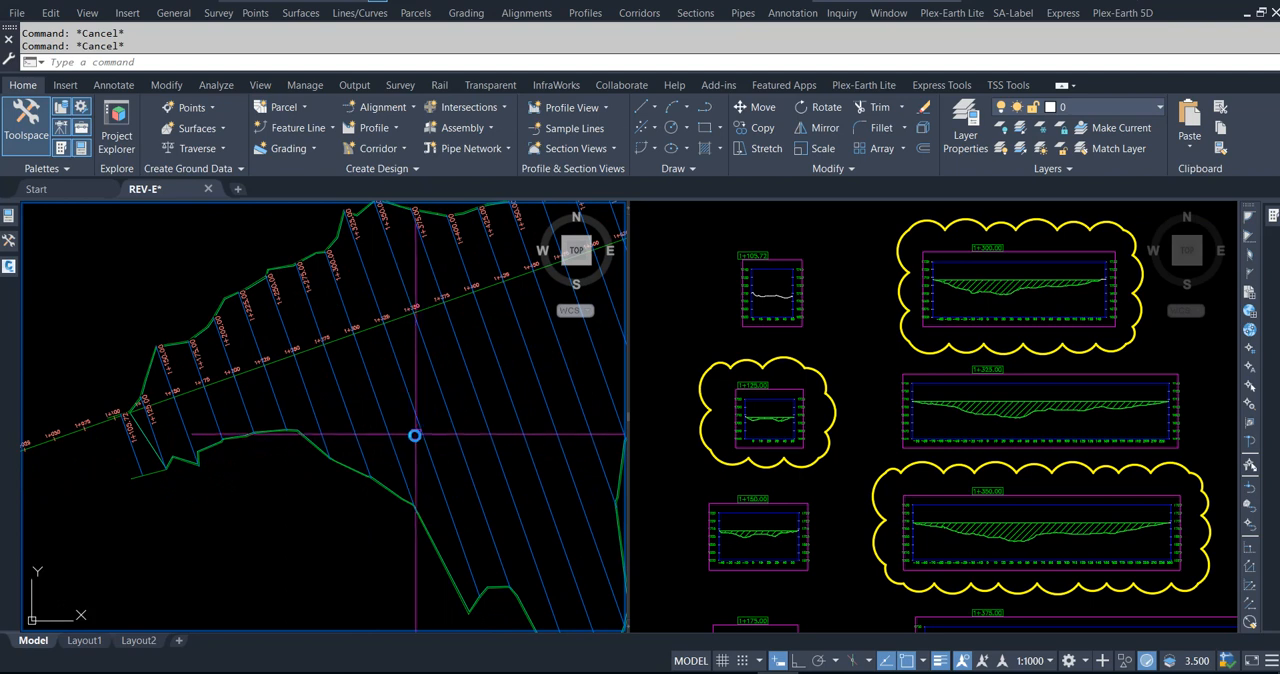
{"action": "left_click", "coordinate": [397, 442]}
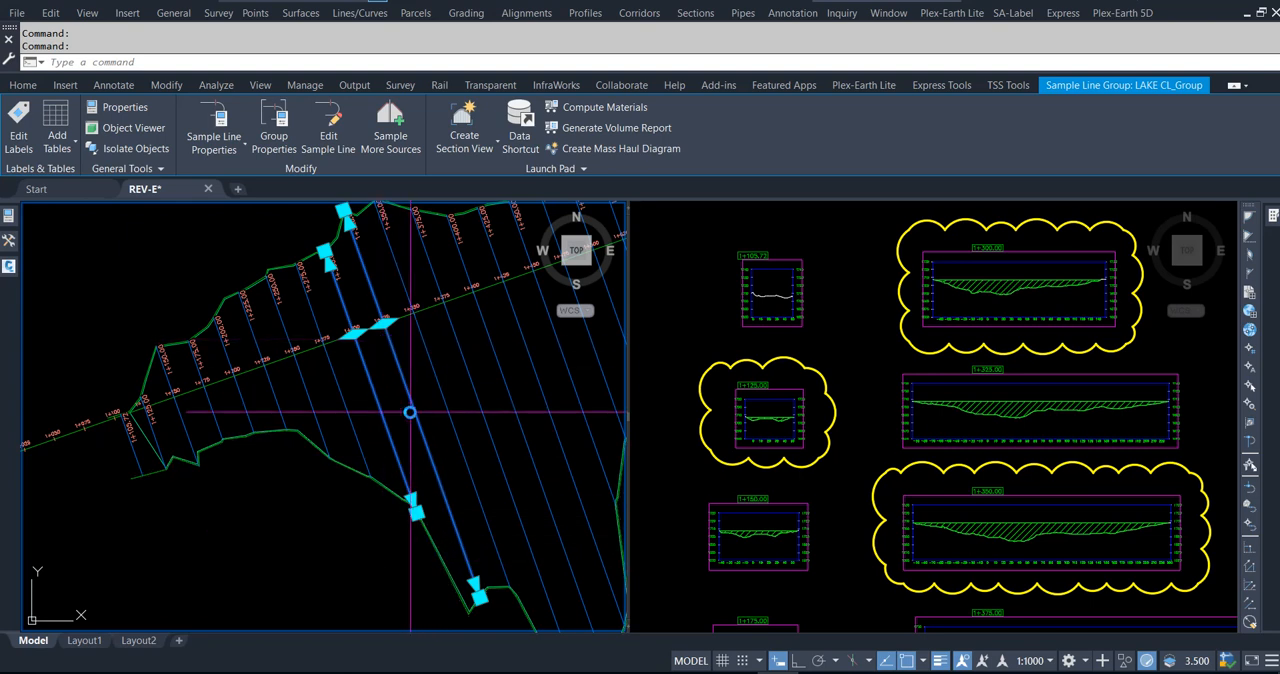
{"action": "key", "text": "Escape"}
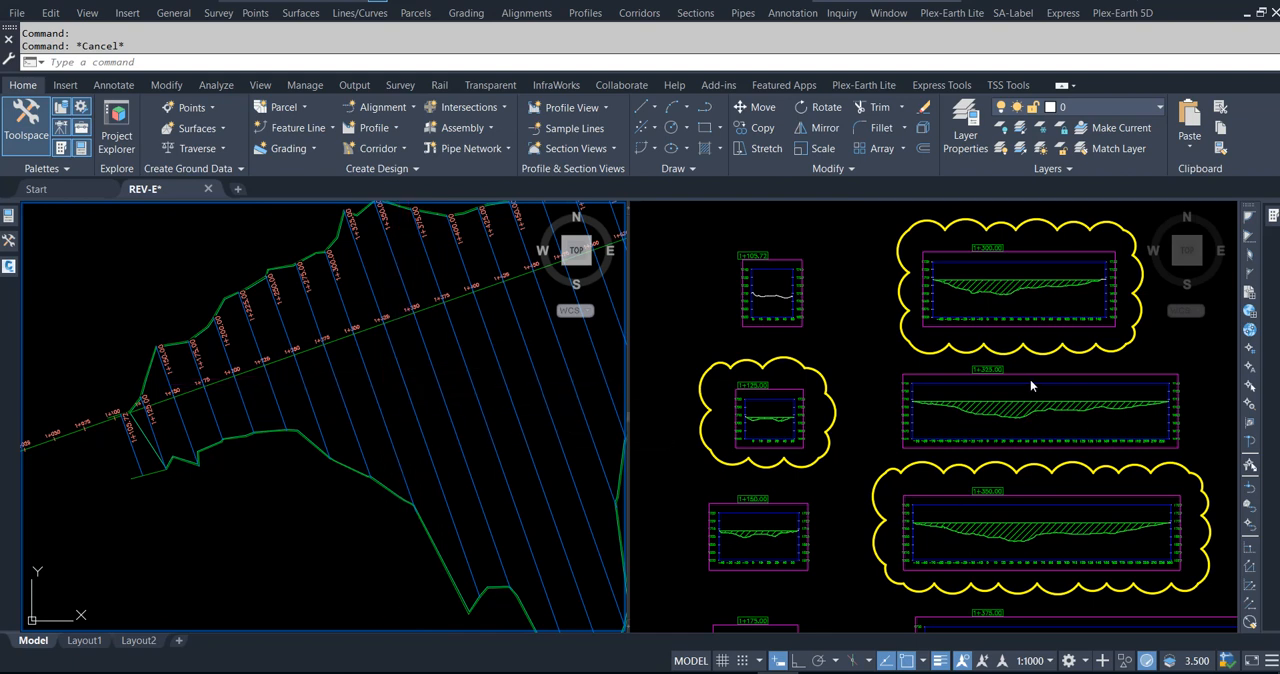
{"action": "left_click", "coordinate": [856, 345]}
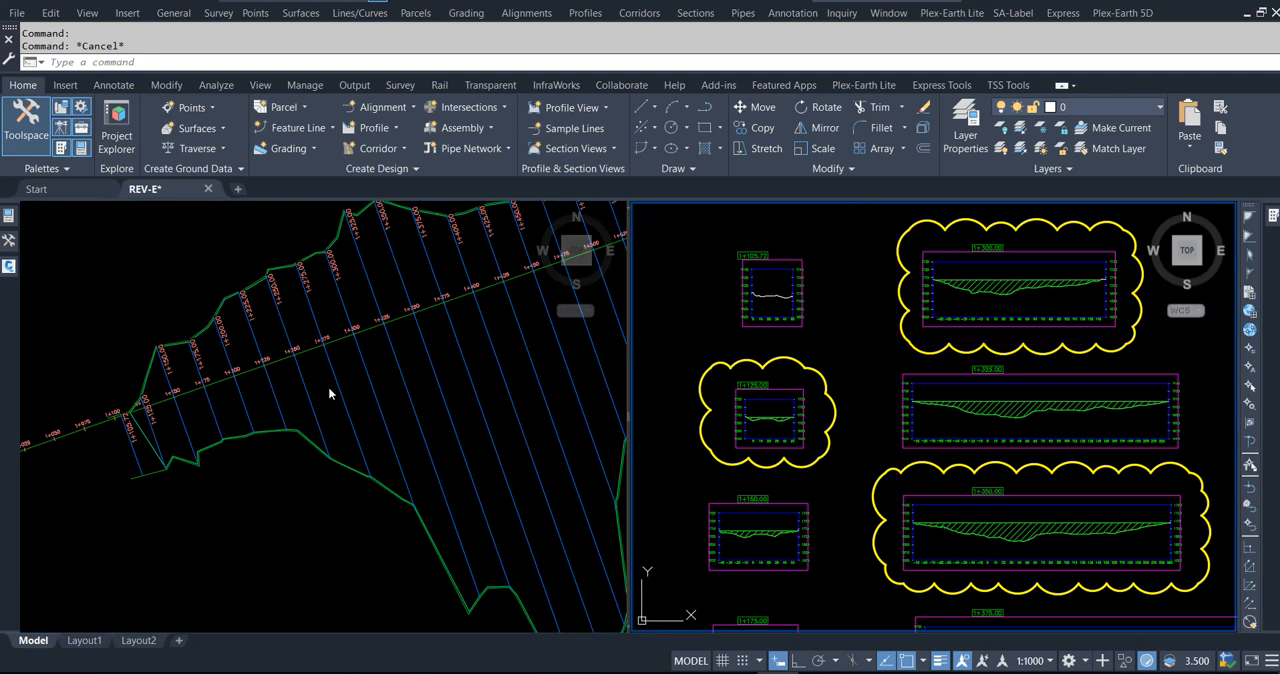
{"action": "left_click", "coordinate": [319, 506]}
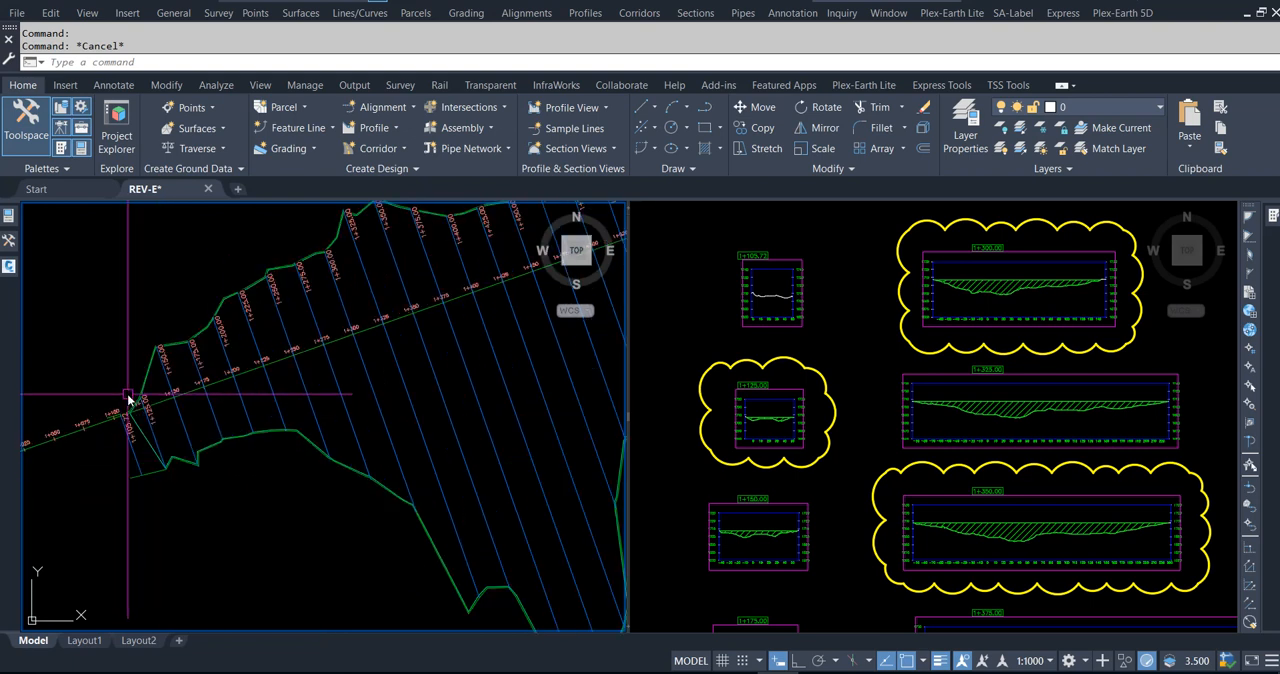
{"action": "scroll", "coordinate": [134, 391], "scroll_direction": "up", "scroll_amount": 4}
{"action": "middle_click_drag", "start_coordinate": [249, 475], "coordinate": [272, 487]}
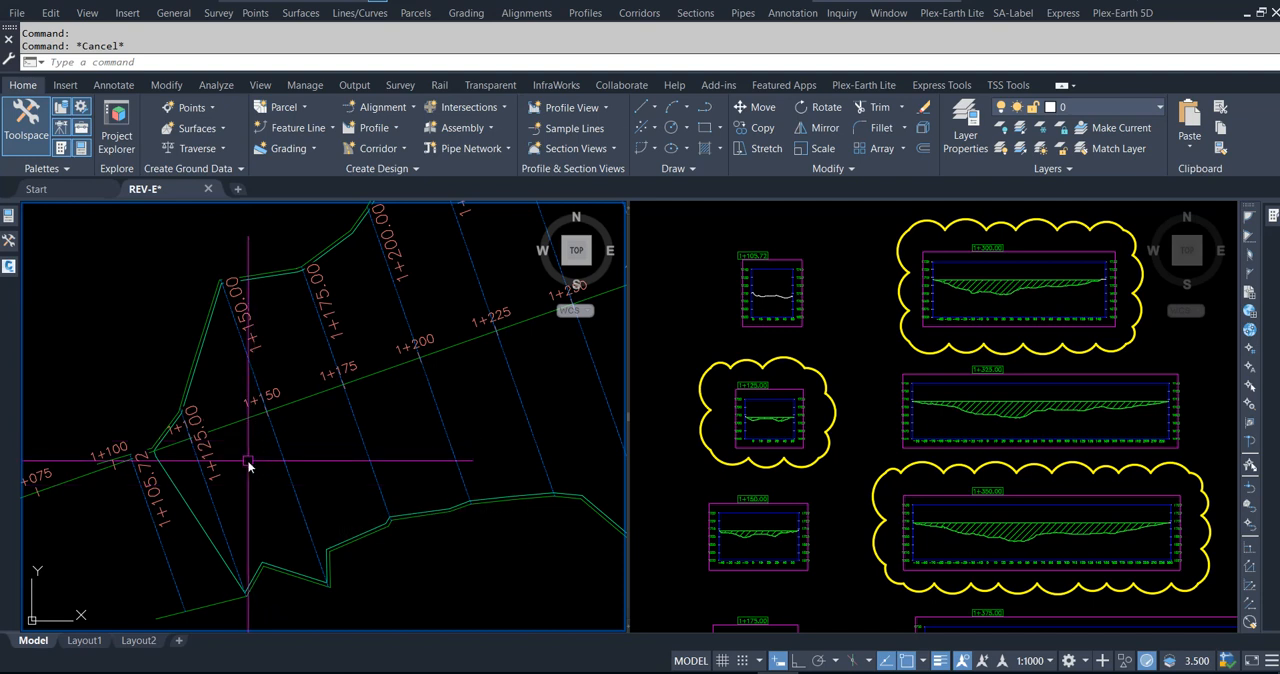
{"action": "mouse_move", "coordinate": [272, 514]}
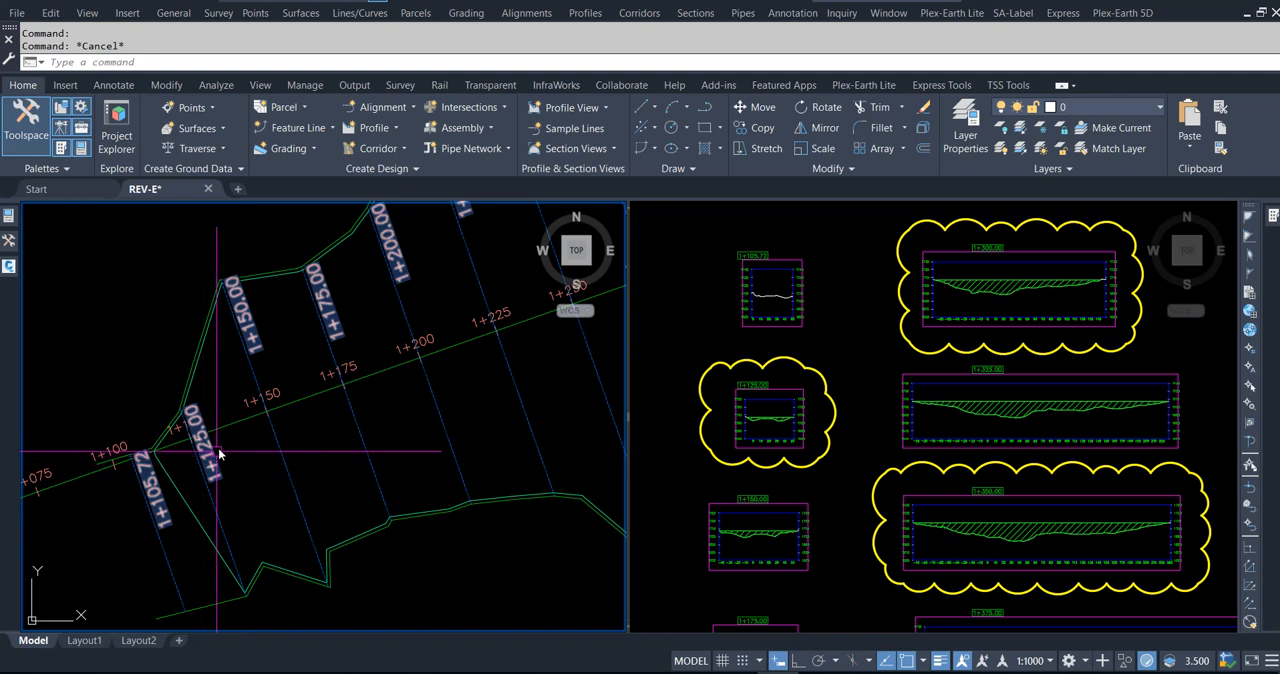
{"action": "key", "text": "Escape"}
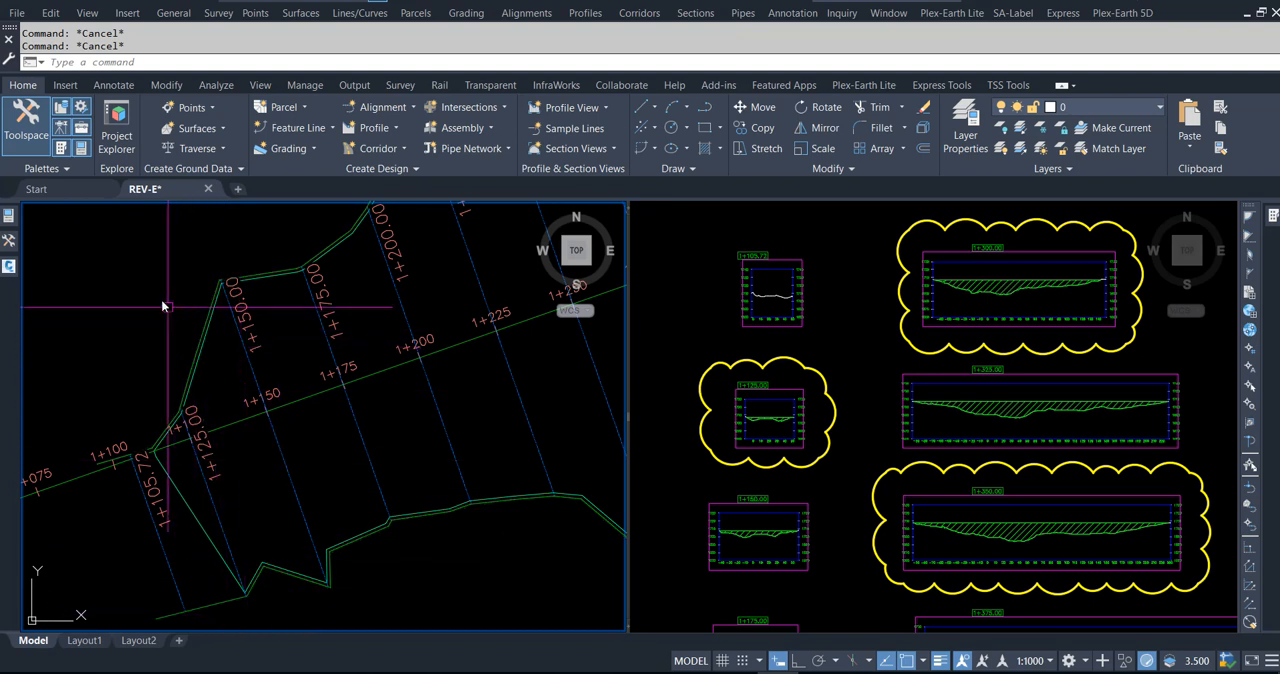
Step: Add an alignment Station/Offset label at station 1137.5, placed with Nearest snap on the outer southern boundary line, about 48 m right
{"action": "left_click", "coordinate": [124, 88]}
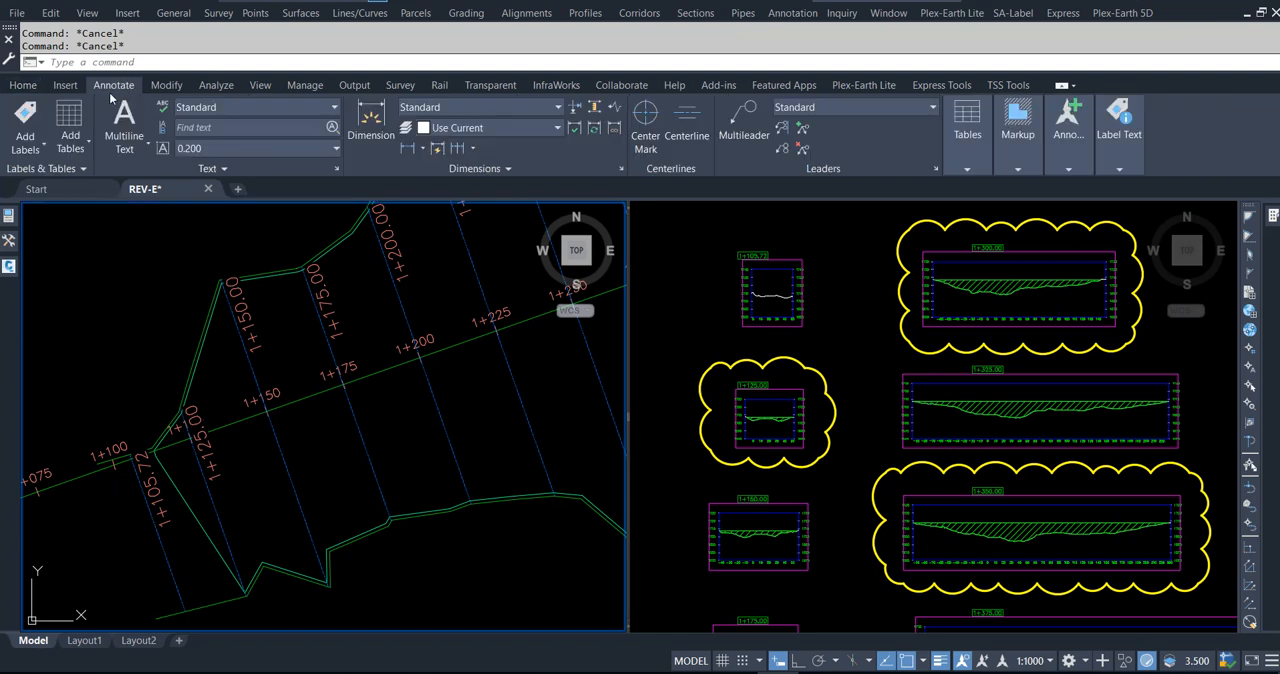
{"action": "left_click", "coordinate": [44, 150]}
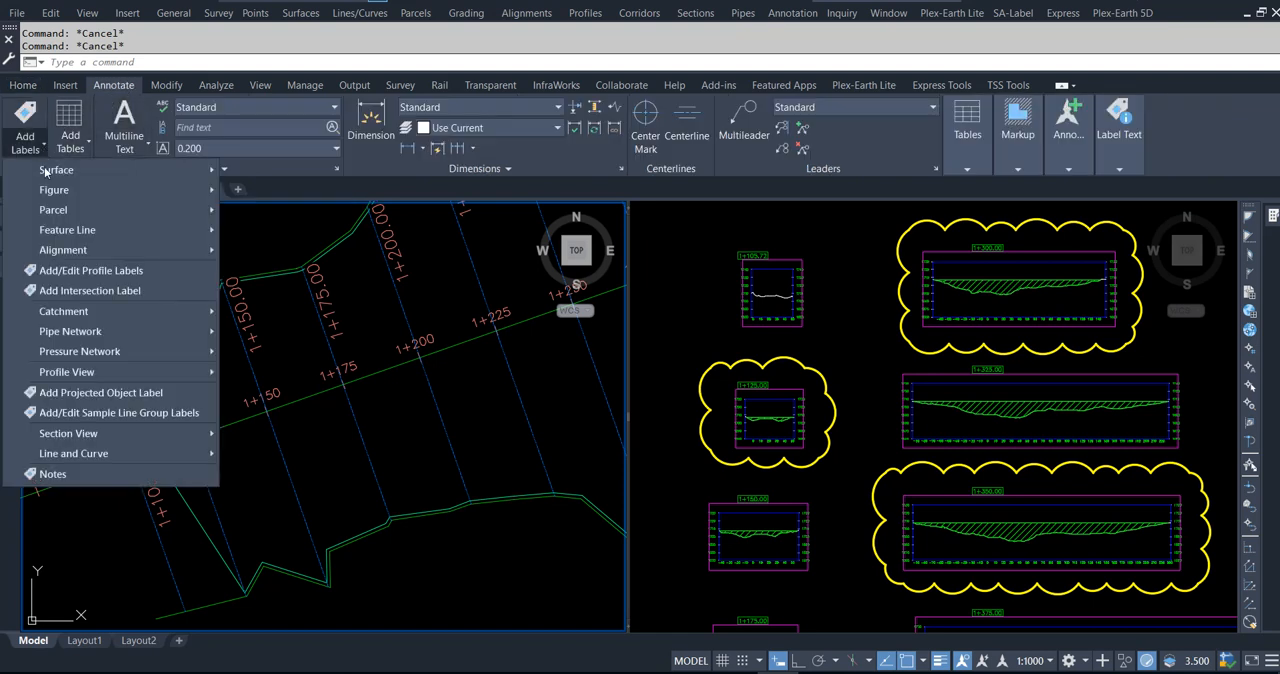
{"action": "mouse_move", "coordinate": [75, 252]}
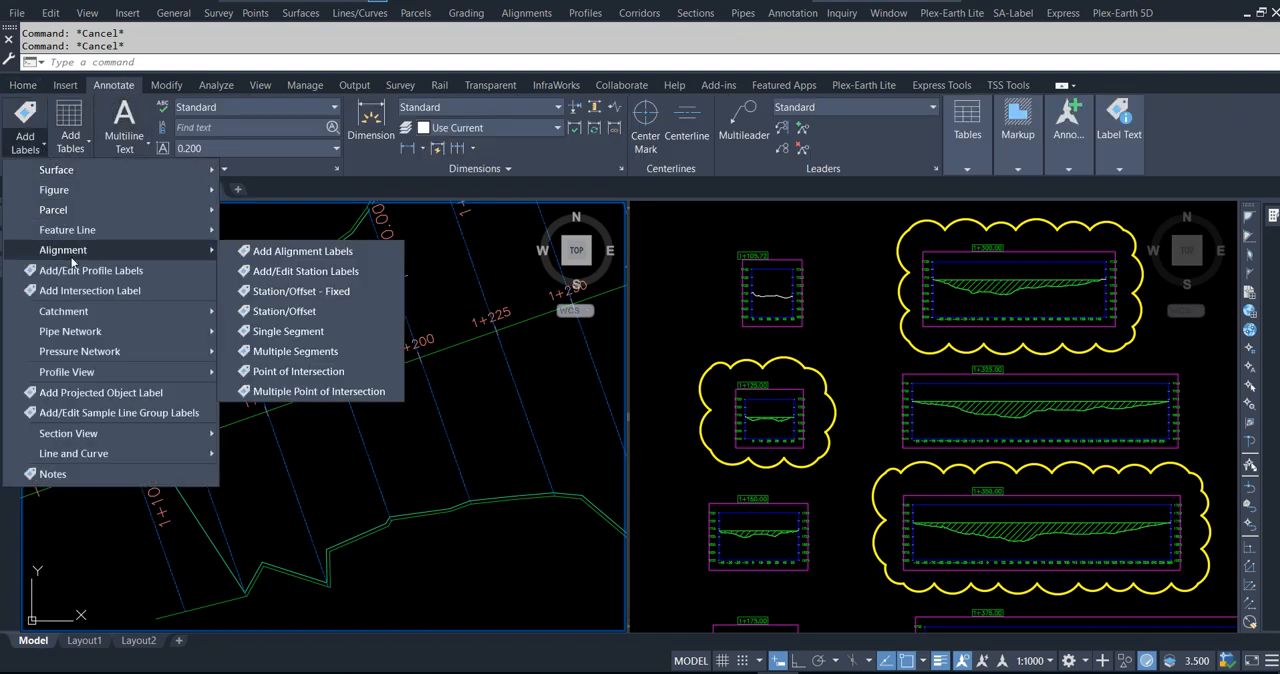
{"action": "left_click", "coordinate": [286, 311]}
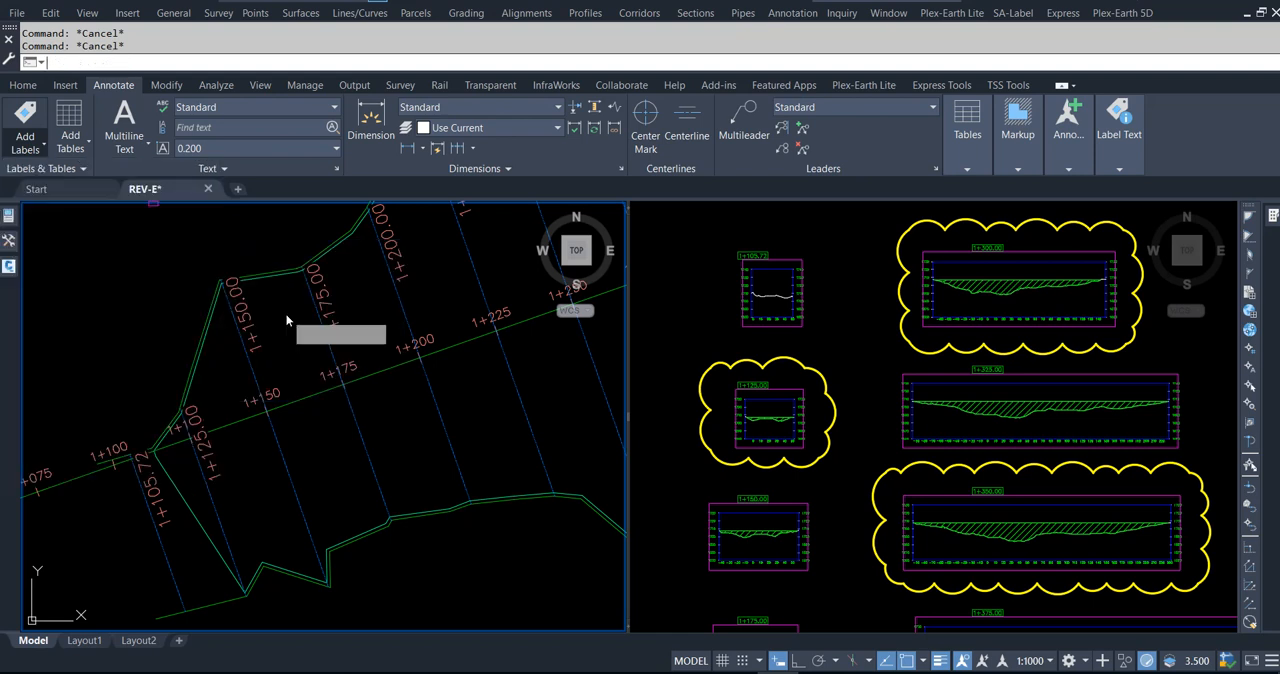
{"action": "left_click", "coordinate": [305, 401]}
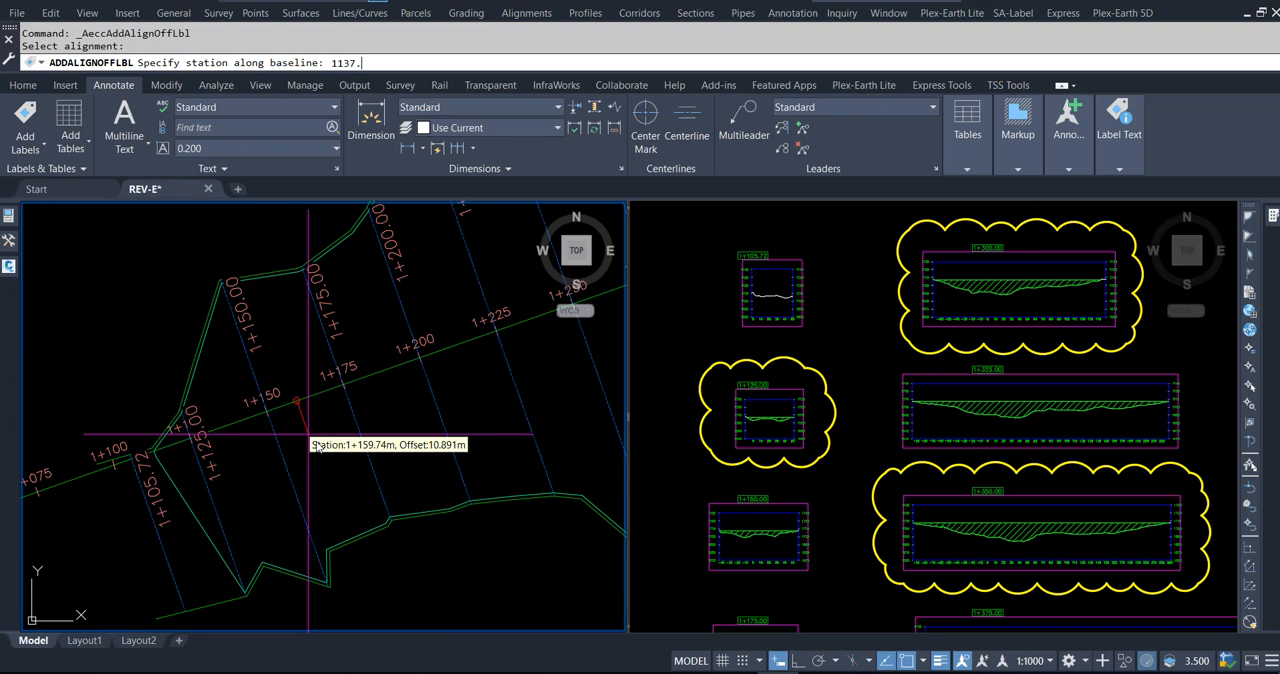
{"action": "type", "text": "1137.5"}
{"action": "key", "text": "Return"}
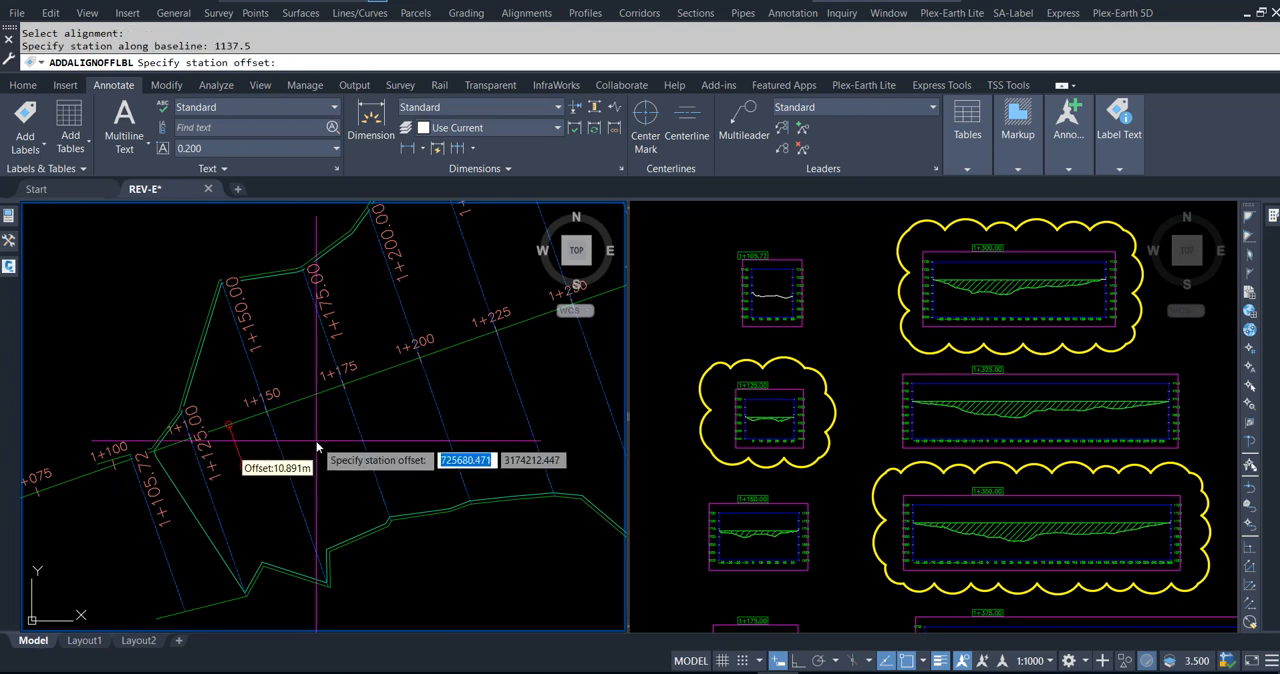
{"action": "right_click", "coordinate": [293, 606], "text": "shift"}
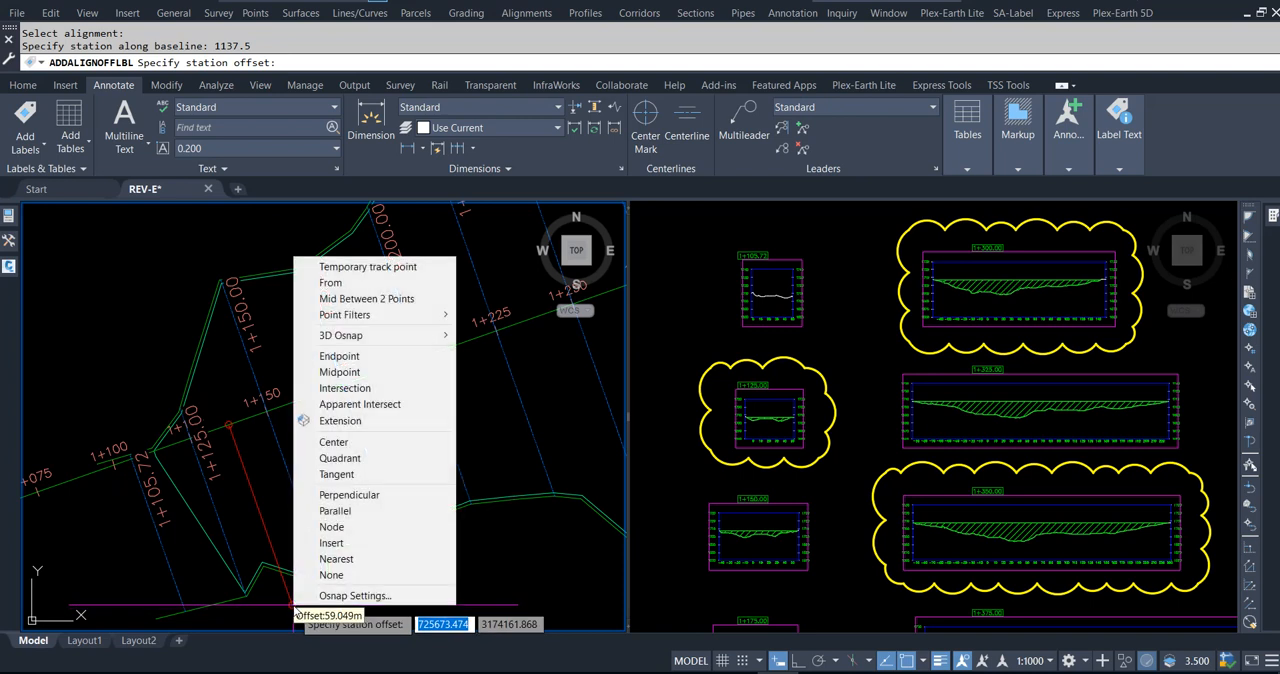
{"action": "left_click", "coordinate": [336, 559]}
{"action": "scroll", "coordinate": [282, 580], "scroll_direction": "up", "scroll_amount": 4}
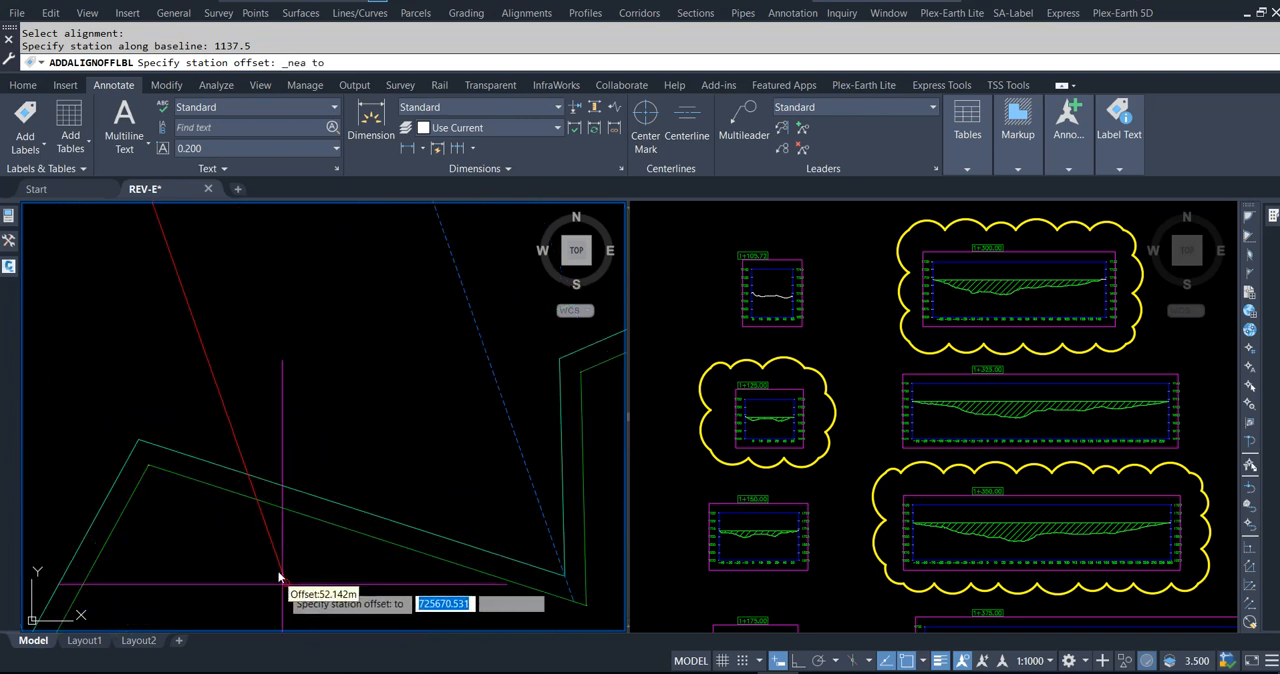
{"action": "left_click", "coordinate": [256, 498]}
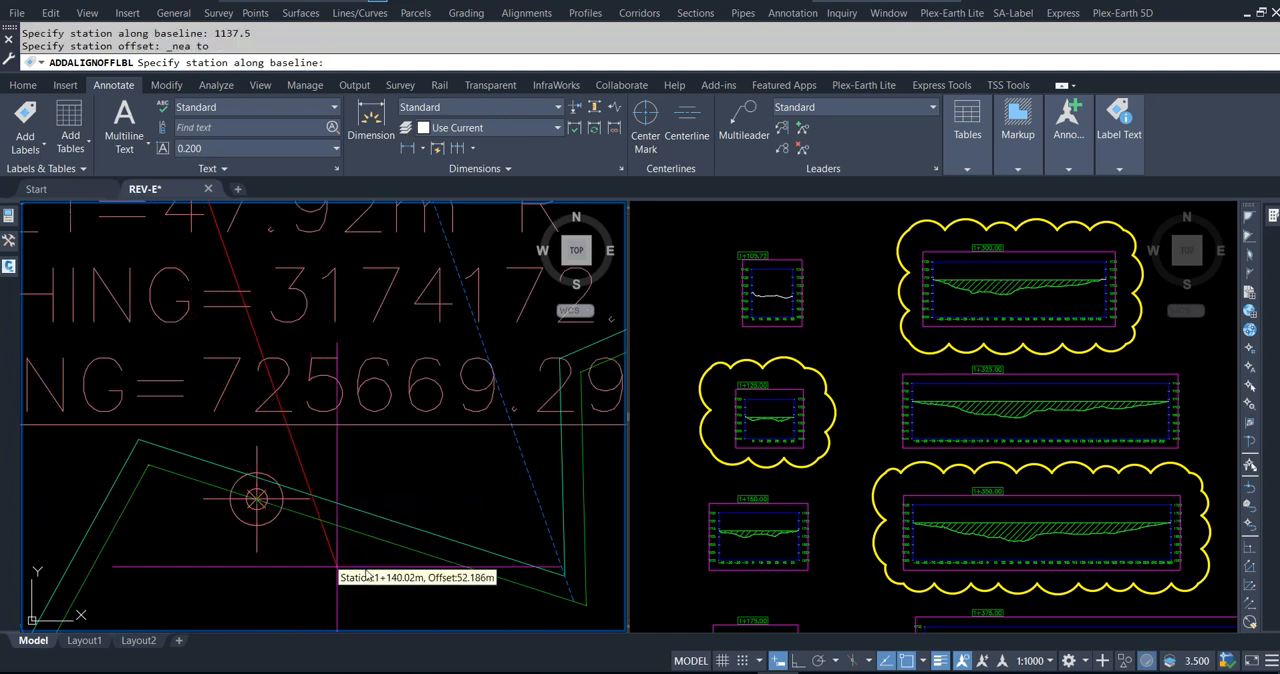
Step: Add a second Station/Offset label at station 1137.5, placed with Nearest snap on the outer northern boundary line, about 27 m left
{"action": "scroll", "coordinate": [366, 574], "scroll_direction": "down", "scroll_amount": 5}
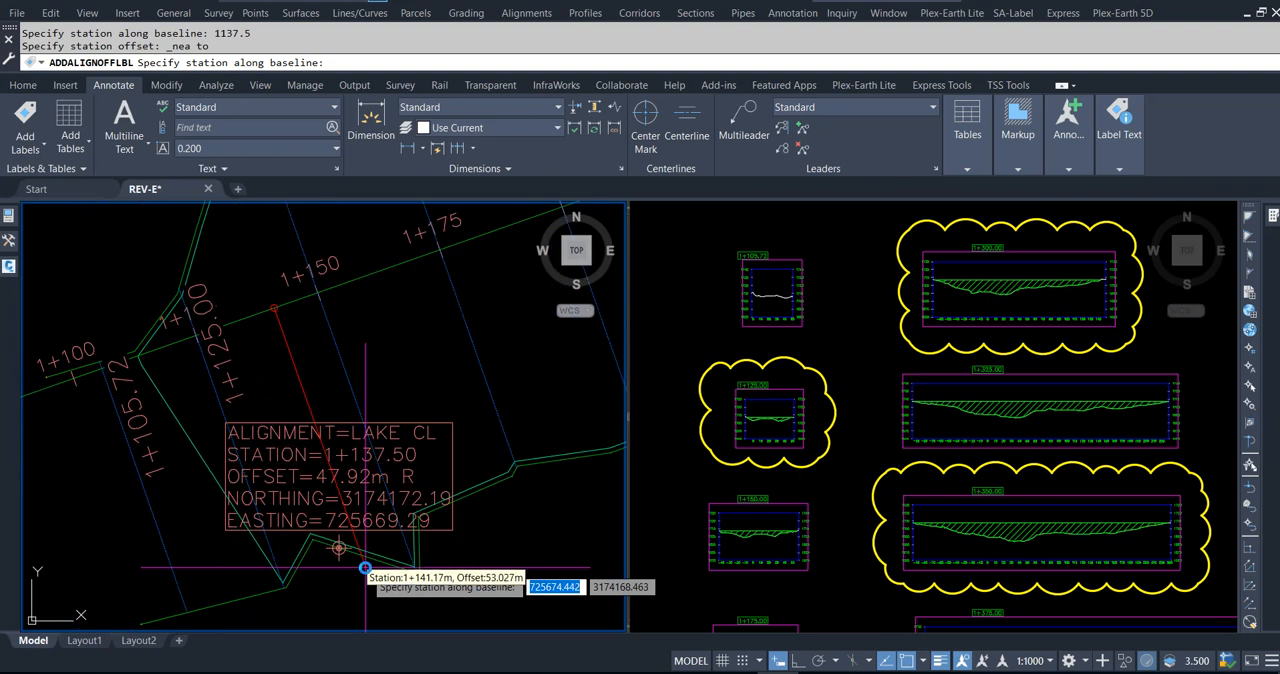
{"action": "scroll", "coordinate": [366, 567], "scroll_direction": "down", "scroll_amount": 3}
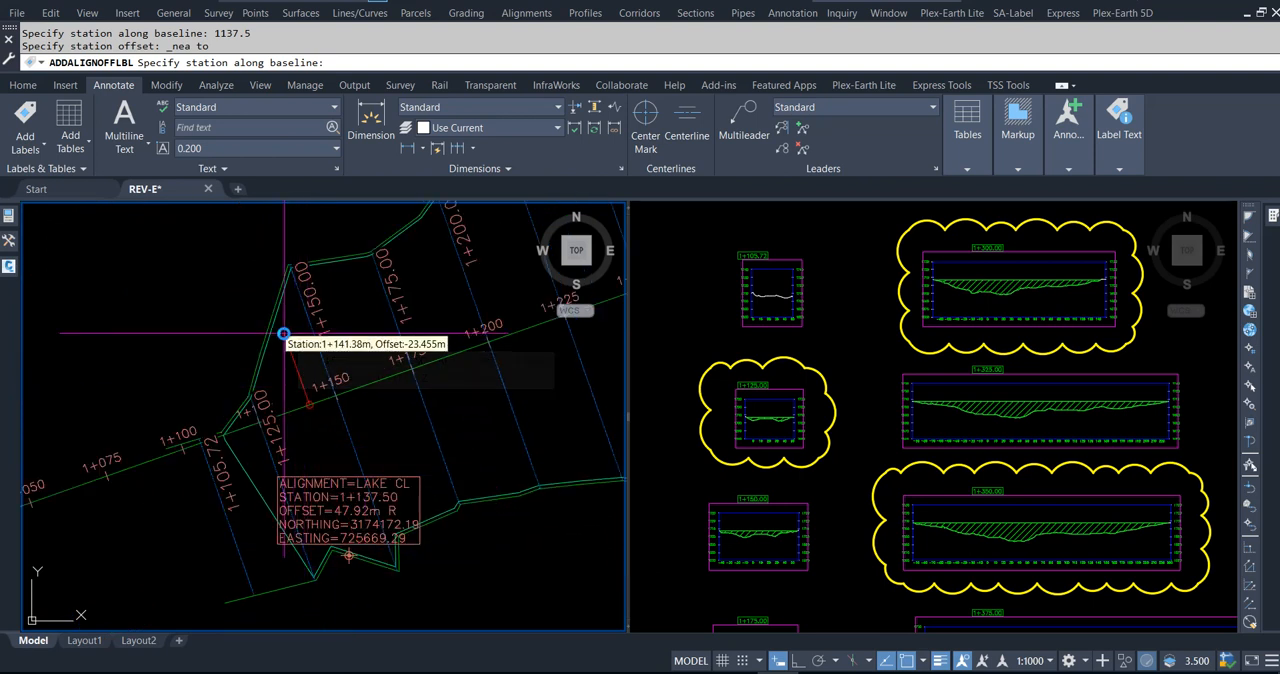
{"action": "type", "text": "1137"}
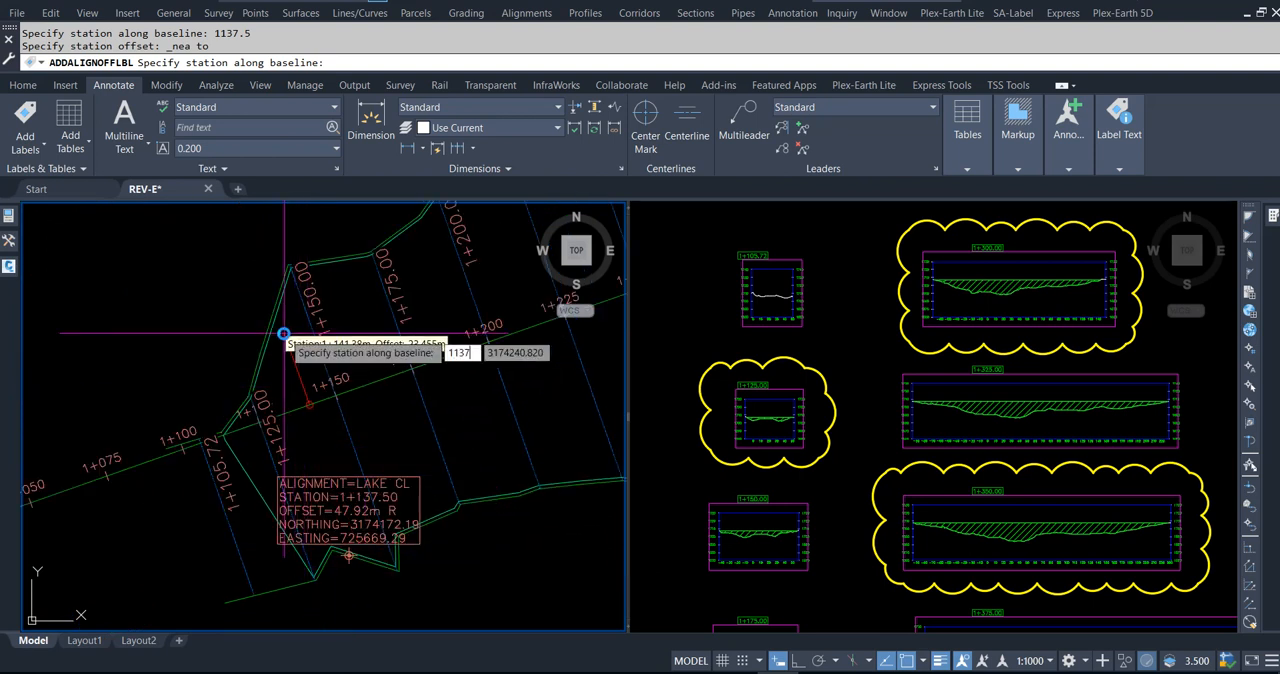
{"action": "type", "text": ".5"}
{"action": "key", "text": "Return"}
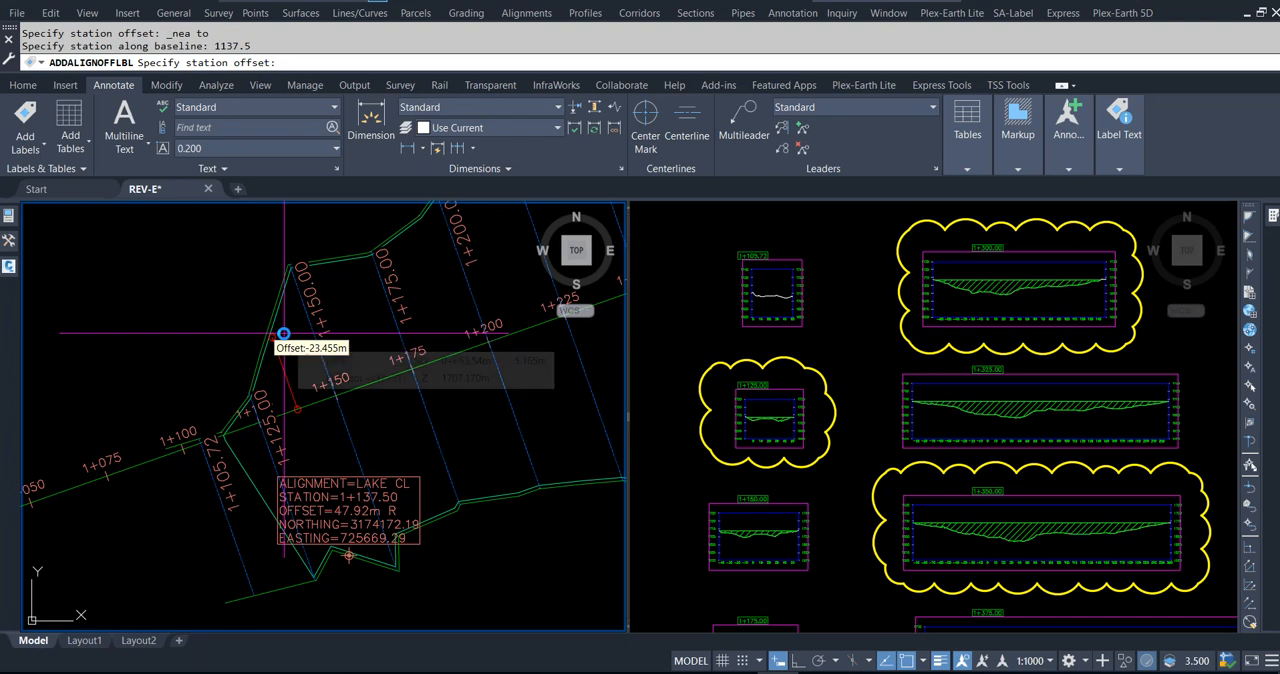
{"action": "scroll", "coordinate": [283, 333], "scroll_direction": "up", "scroll_amount": 5}
{"action": "right_click", "coordinate": [283, 333], "text": "shift"}
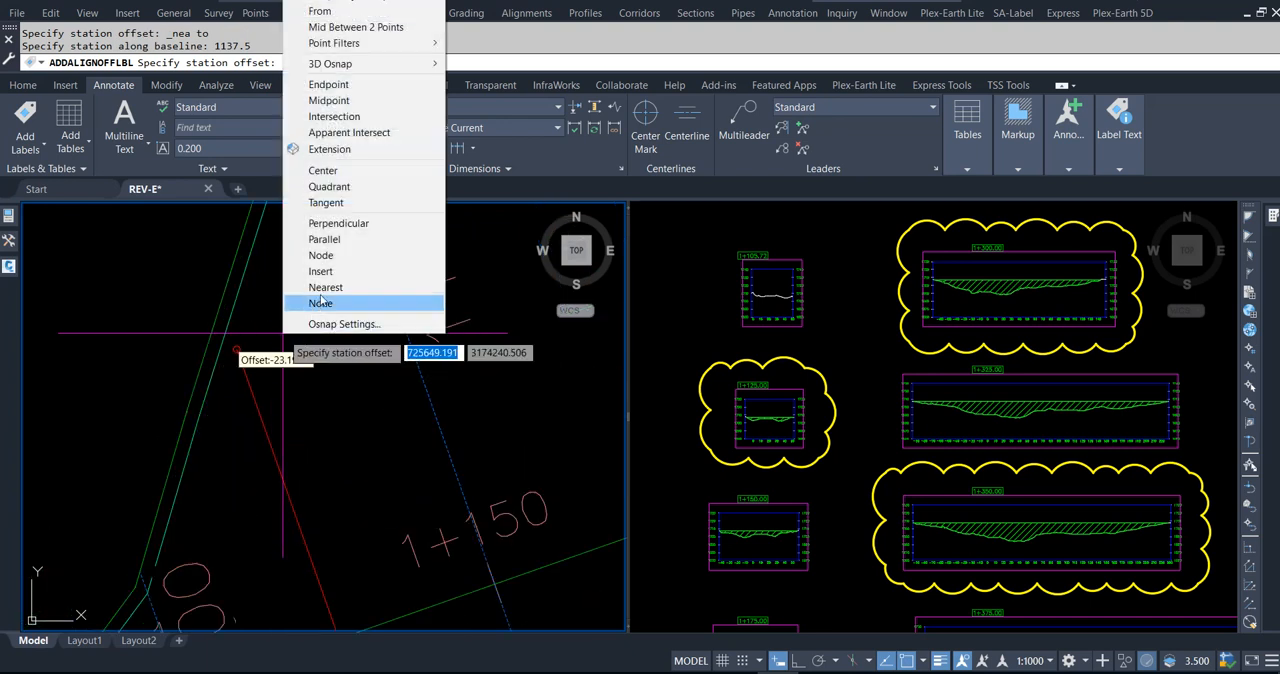
{"action": "left_click", "coordinate": [390, 288]}
{"action": "scroll", "coordinate": [221, 303], "scroll_direction": "up", "scroll_amount": 3}
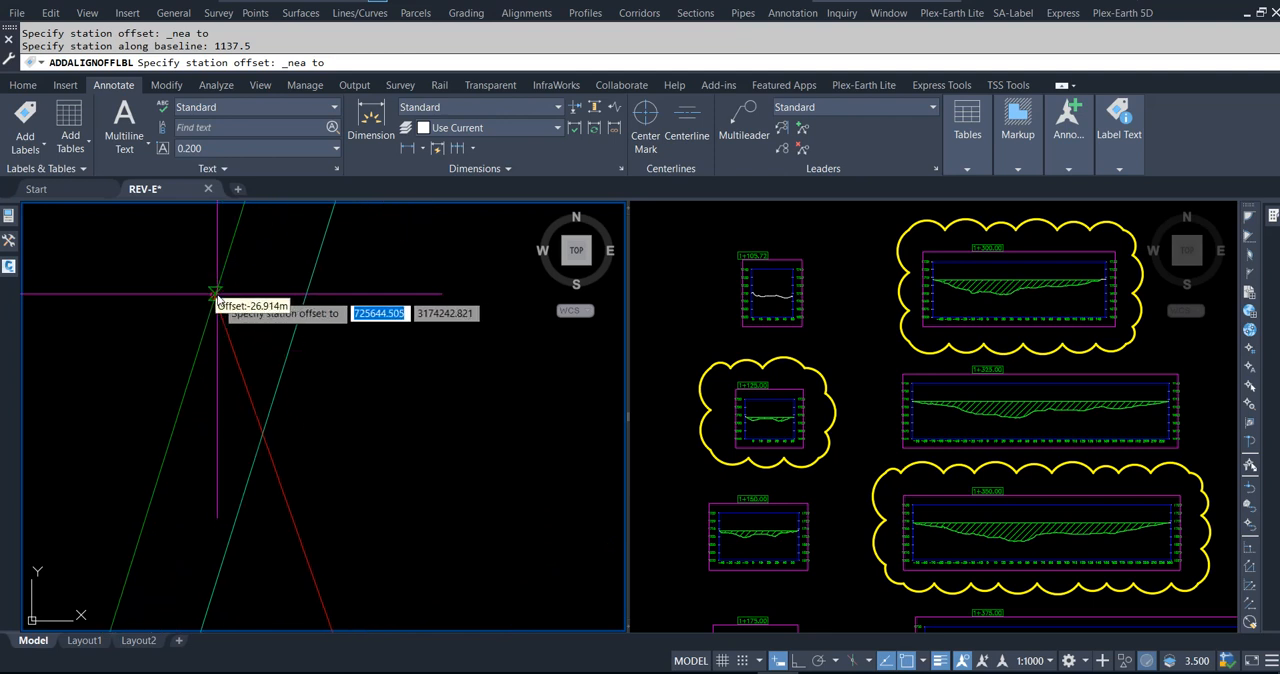
{"action": "left_click", "coordinate": [217, 296]}
{"action": "key", "text": "Escape"}
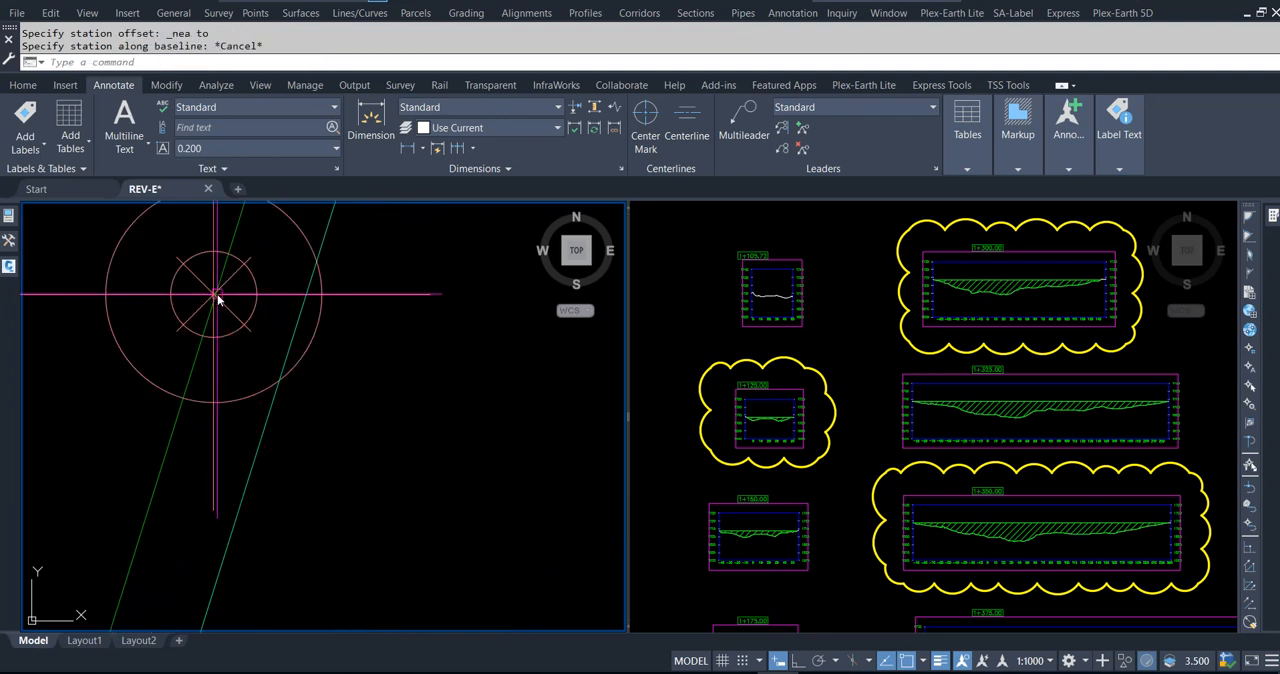
Step: Start a sample line on the LAKE CL alignment at station 1137.5 with a left swath width of 26.93 m
{"action": "scroll", "coordinate": [323, 334], "scroll_direction": "down", "scroll_amount": 5}
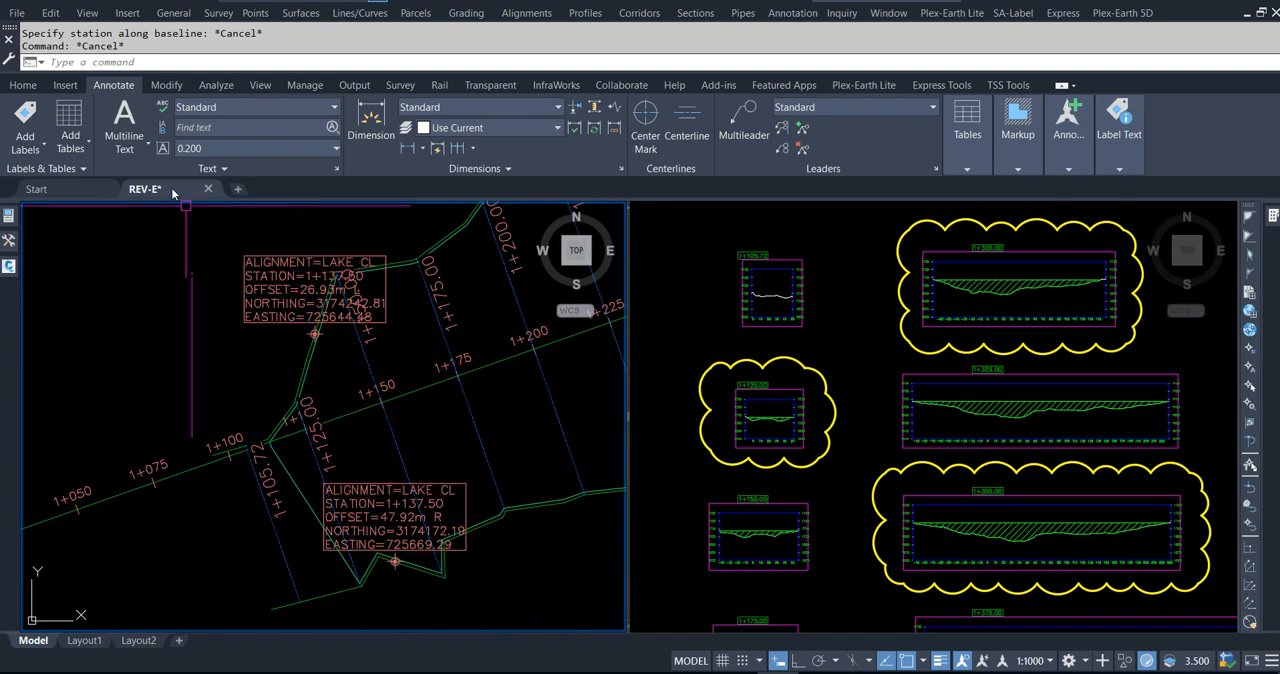
{"action": "left_click", "coordinate": [24, 85]}
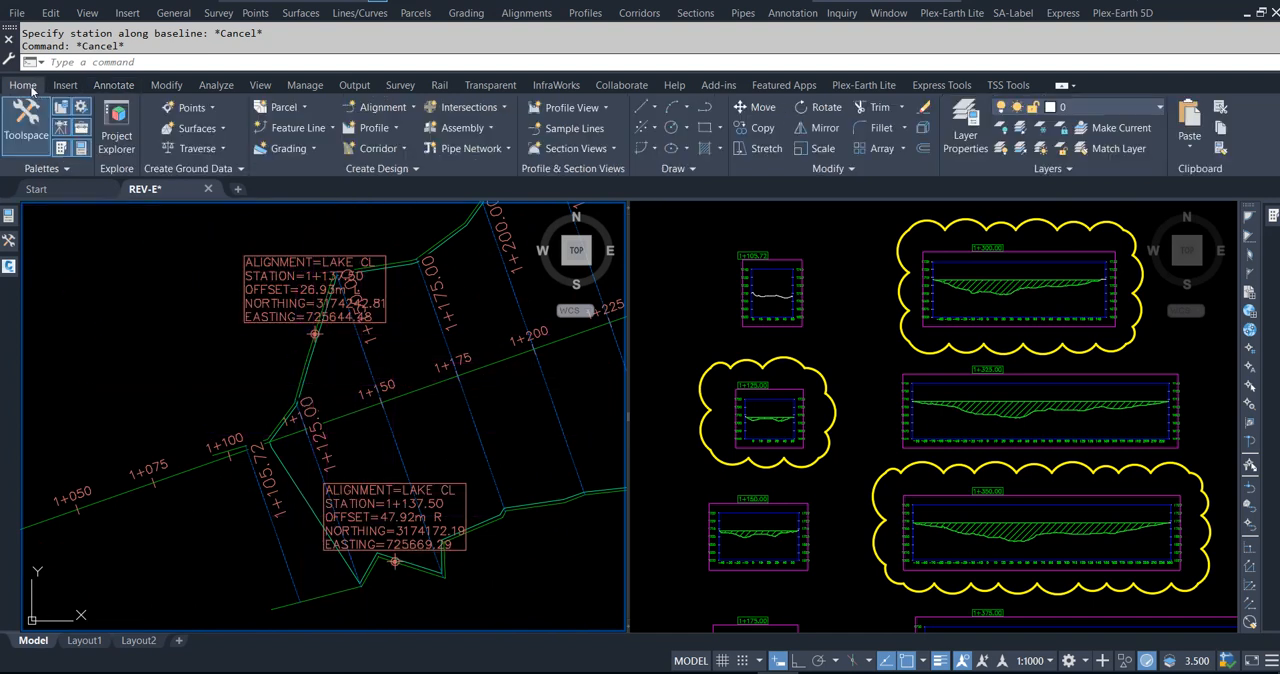
{"action": "left_click", "coordinate": [566, 130]}
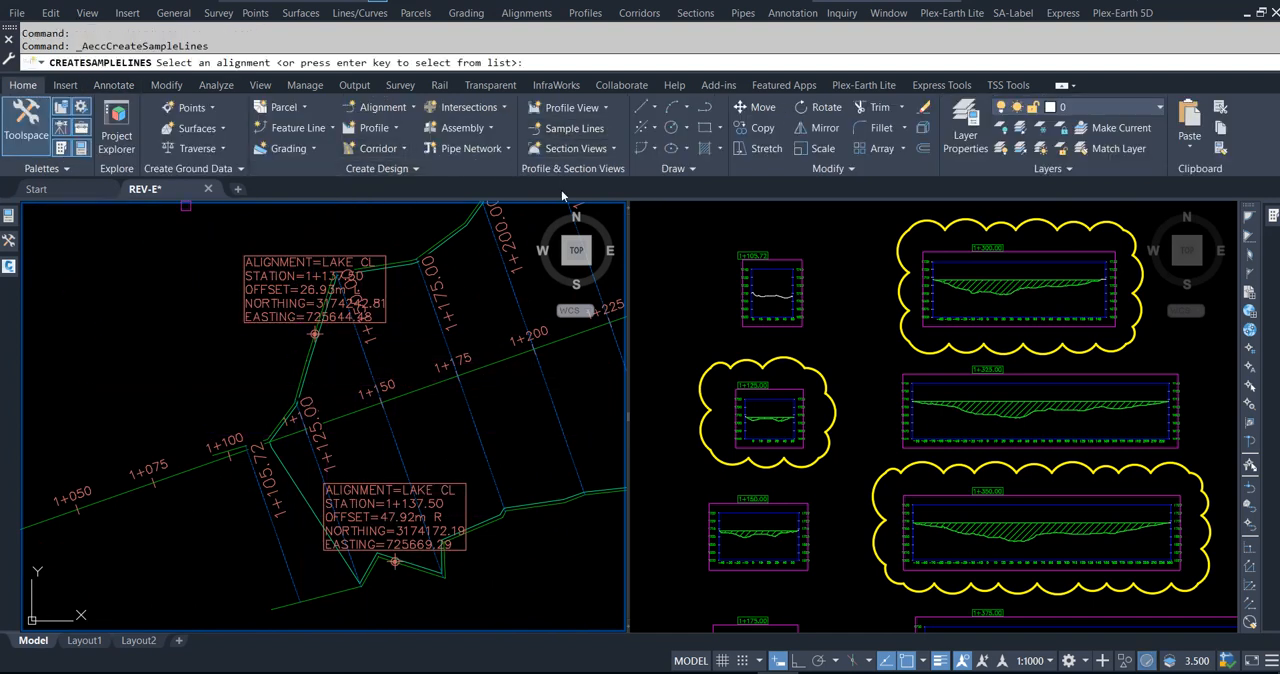
{"action": "left_click", "coordinate": [362, 443]}
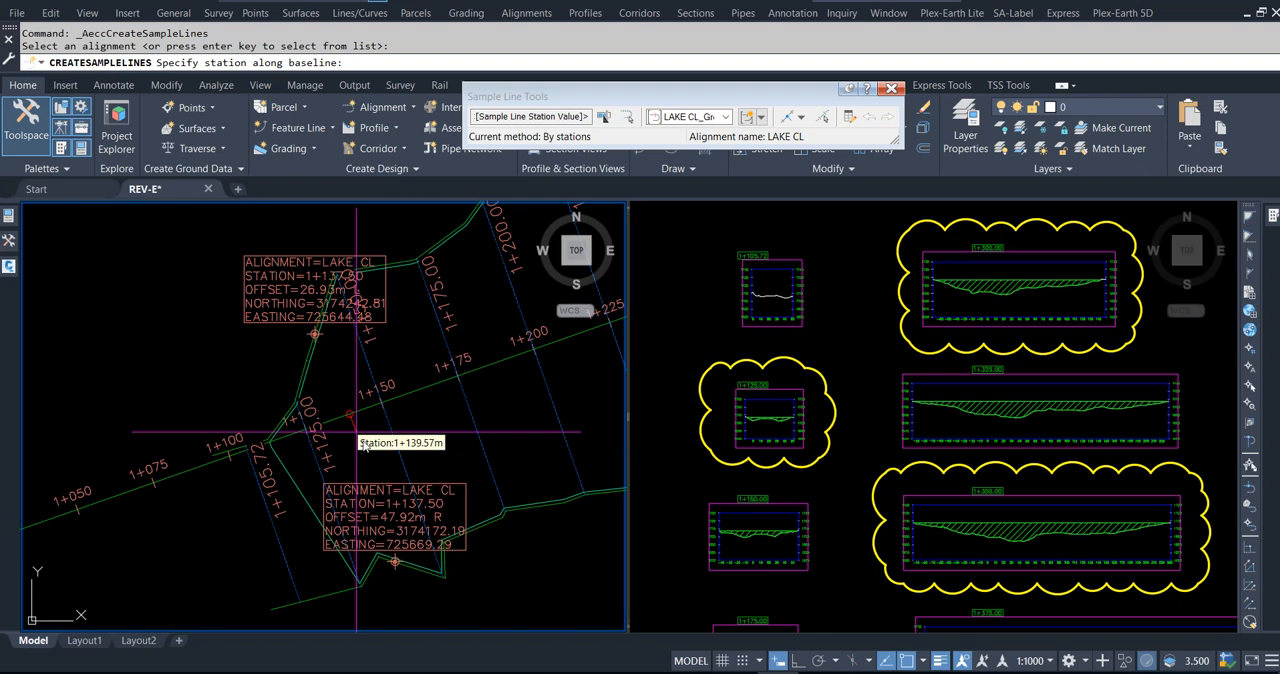
{"action": "type", "text": "1137."}
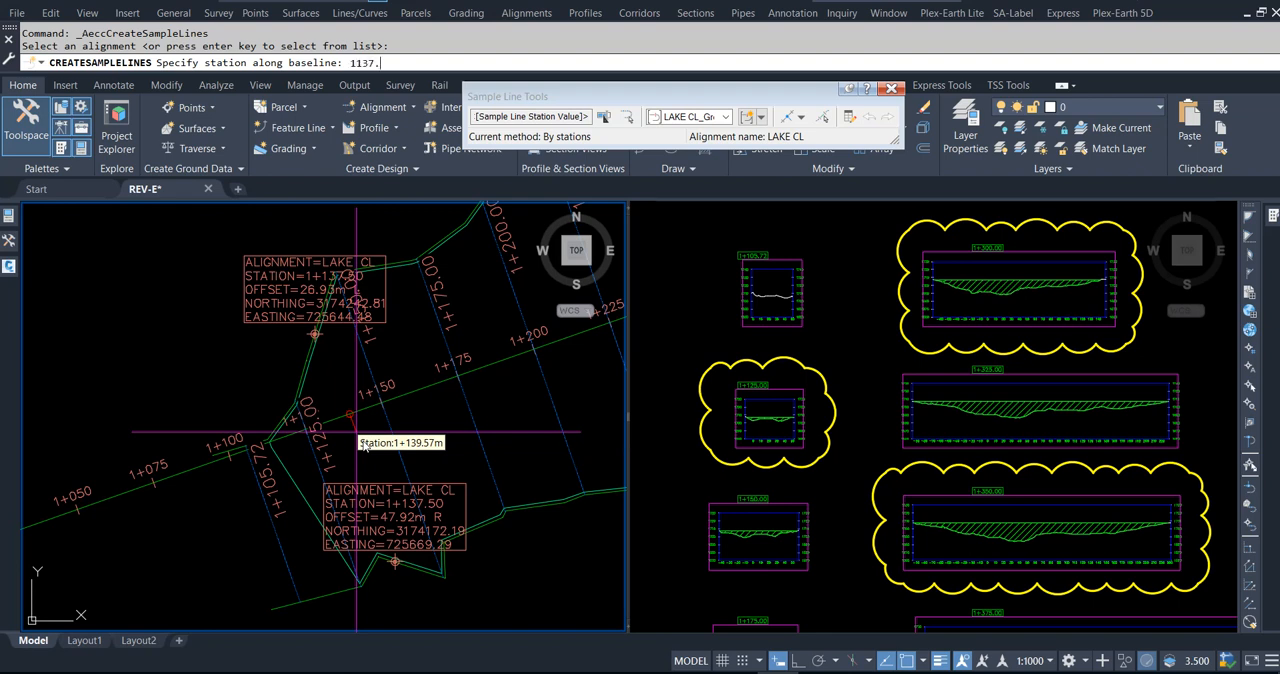
{"action": "type", "text": "5"}
{"action": "key", "text": "Return"}
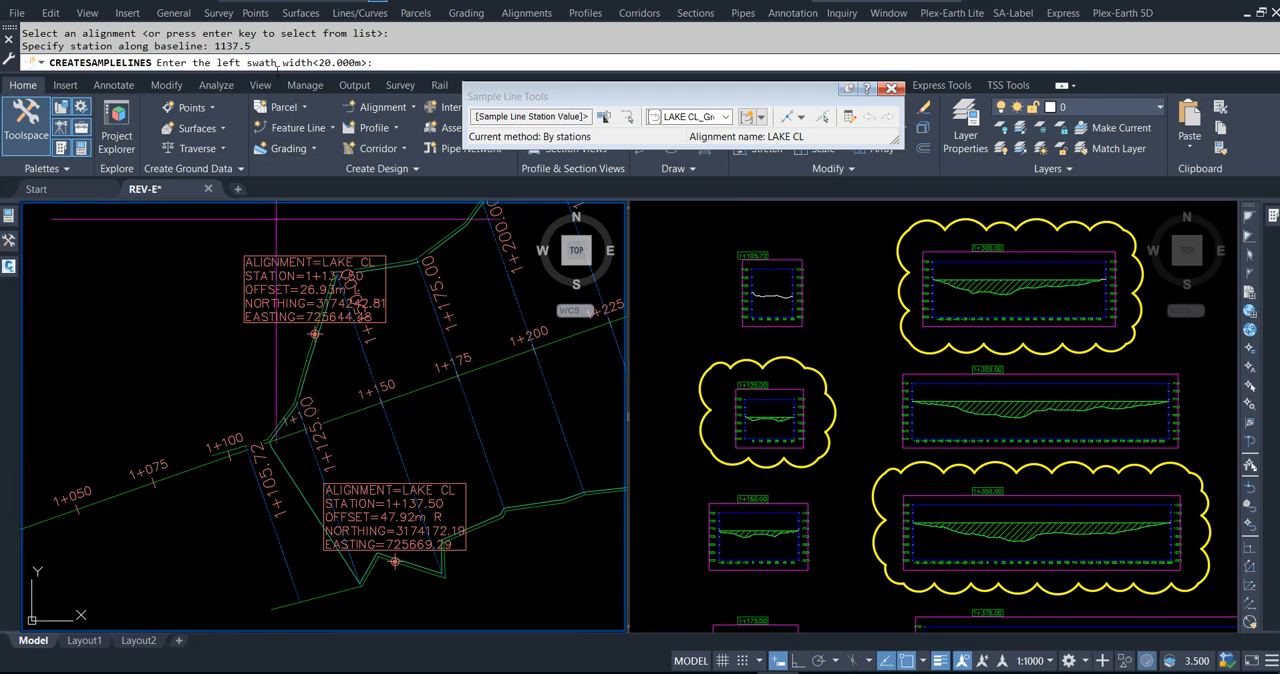
{"action": "scroll", "coordinate": [309, 309], "scroll_direction": "up", "scroll_amount": 5}
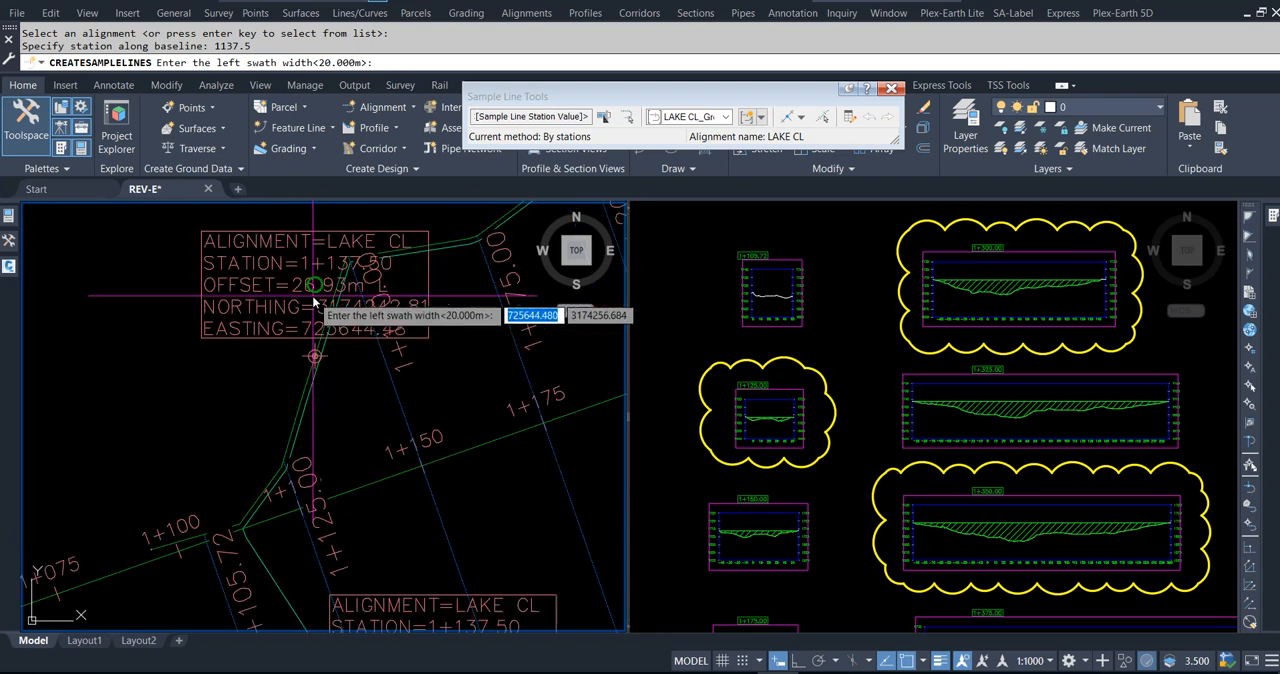
{"action": "scroll", "coordinate": [306, 363], "scroll_direction": "down", "scroll_amount": 4}
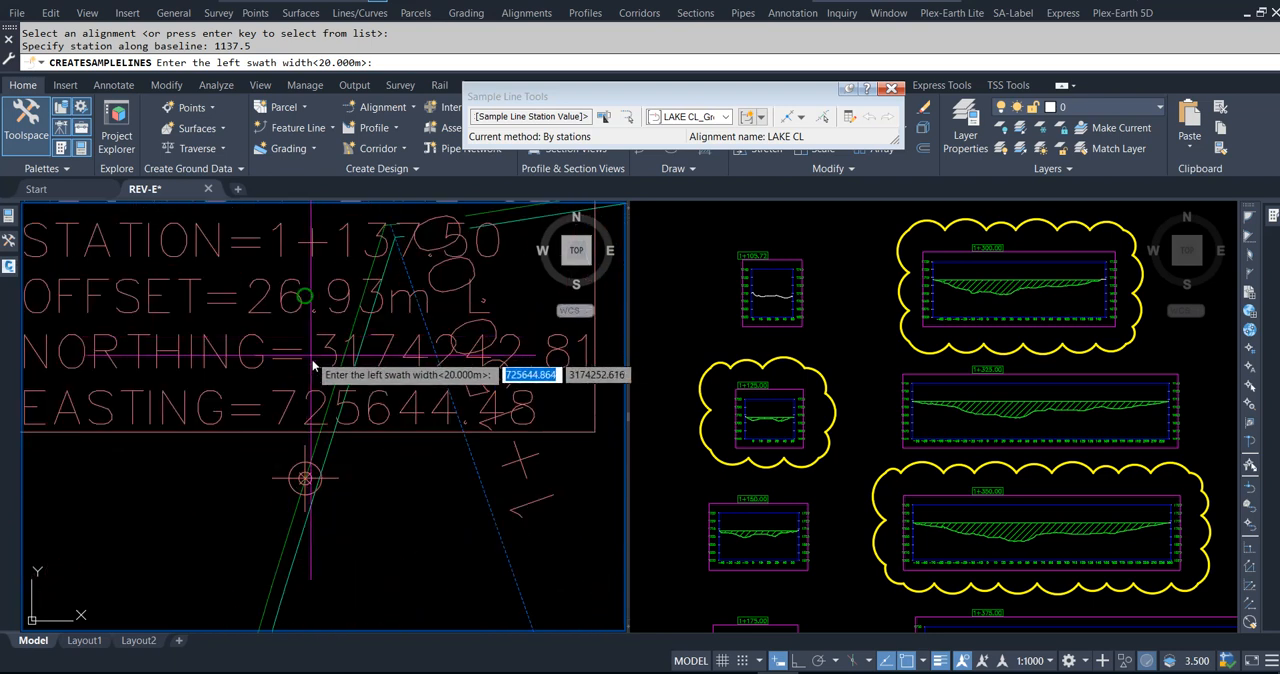
{"action": "type", "text": "26.93"}
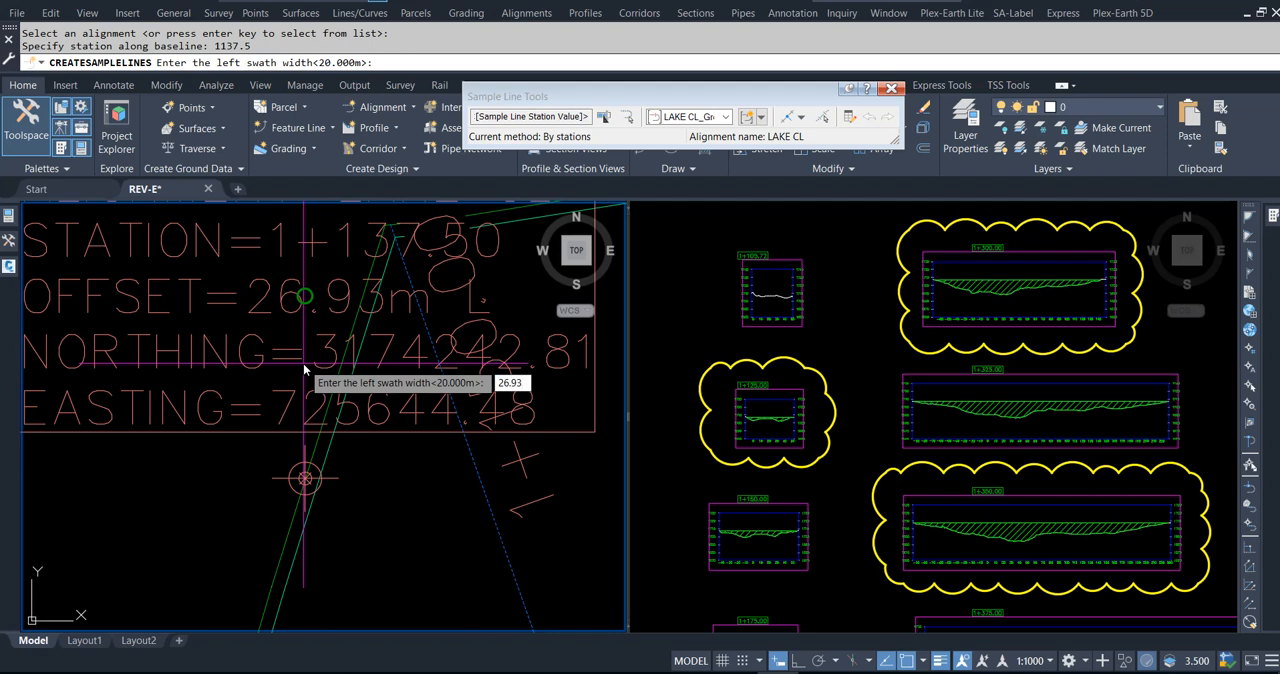
{"action": "key", "text": "Return"}
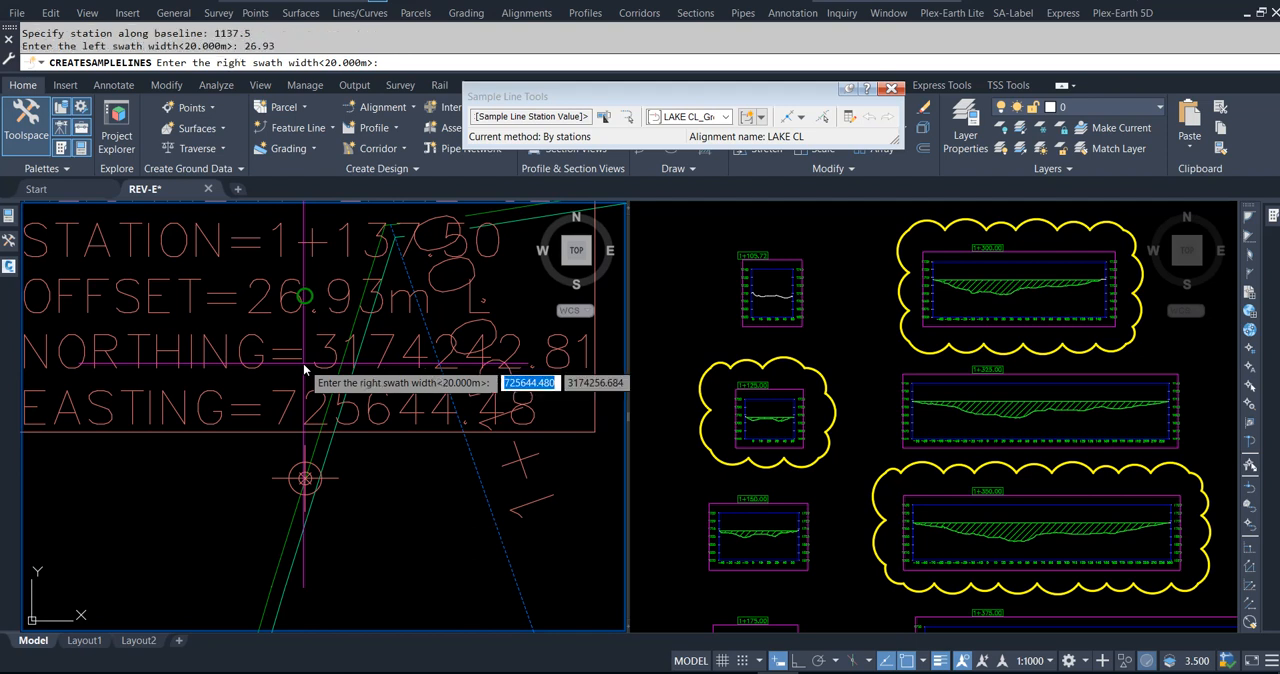
Step: Set the sample line's right swath width to 47.92 m and finish creating sample lines
{"action": "scroll", "coordinate": [319, 318], "scroll_direction": "down", "scroll_amount": 1}
{"action": "scroll", "coordinate": [319, 318], "scroll_direction": "down", "scroll_amount": 3}
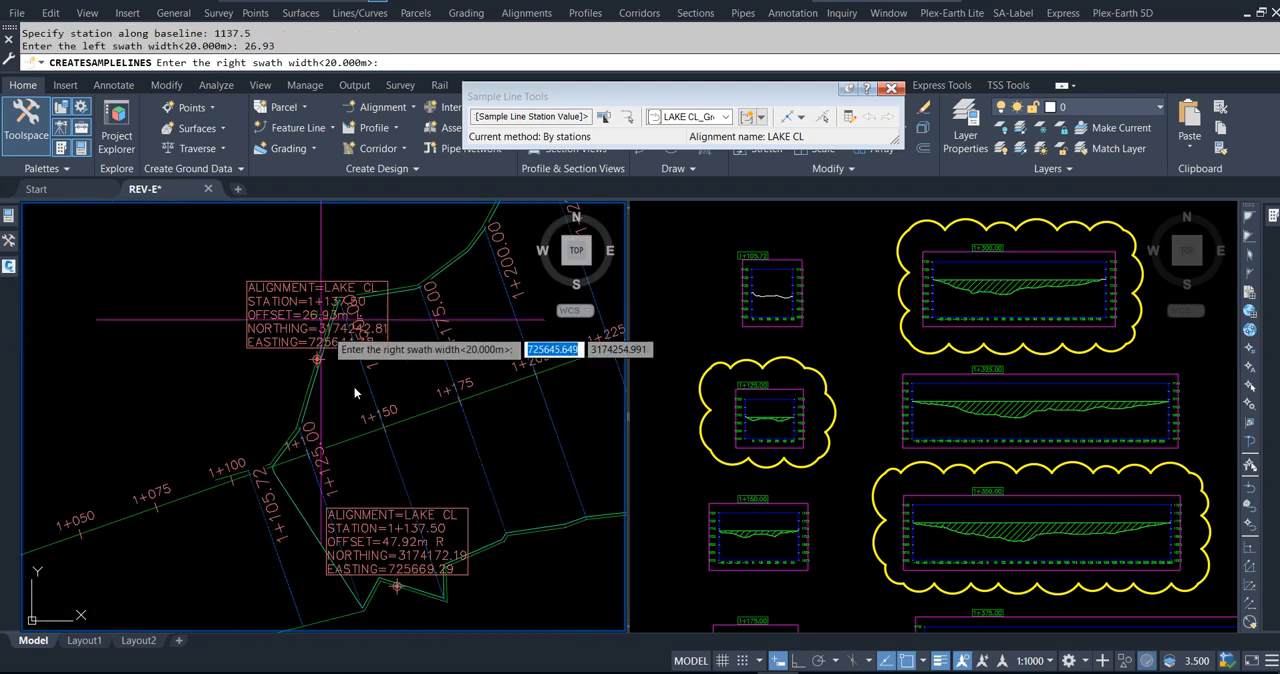
{"action": "scroll", "coordinate": [404, 606], "scroll_direction": "up", "scroll_amount": 5}
{"action": "scroll", "coordinate": [409, 595], "scroll_direction": "down", "scroll_amount": 2}
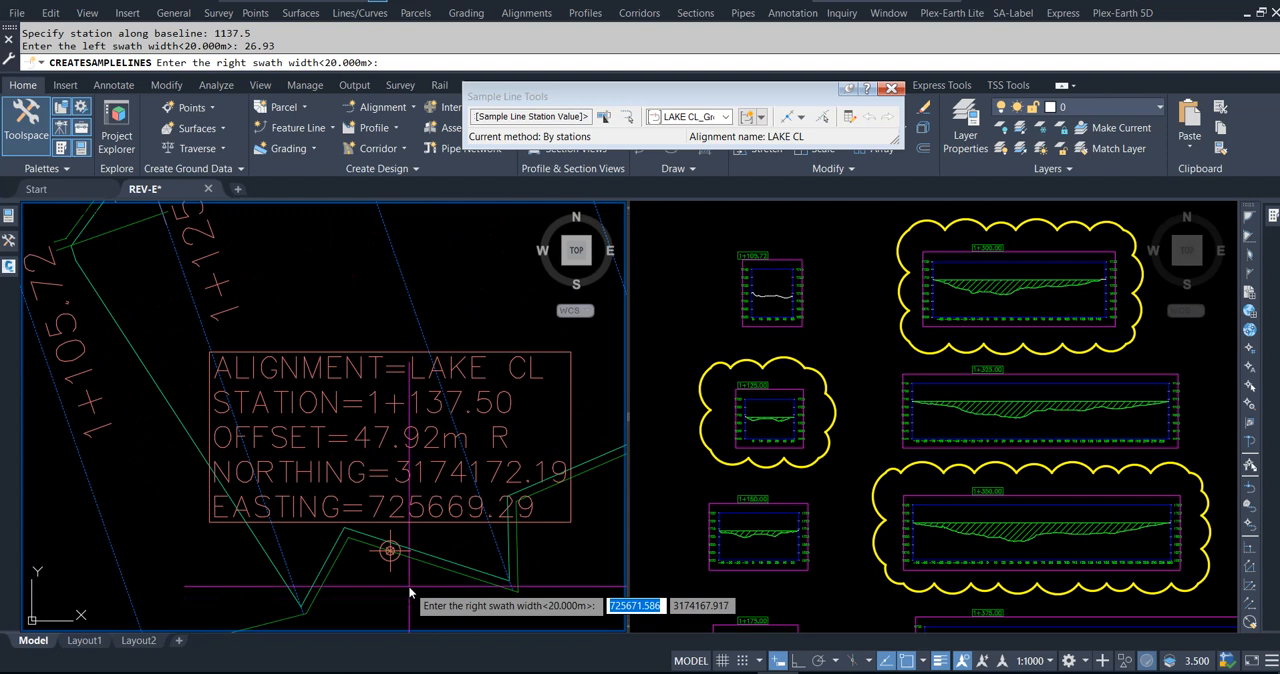
{"action": "type", "text": "47.92"}
{"action": "key", "text": "Return"}
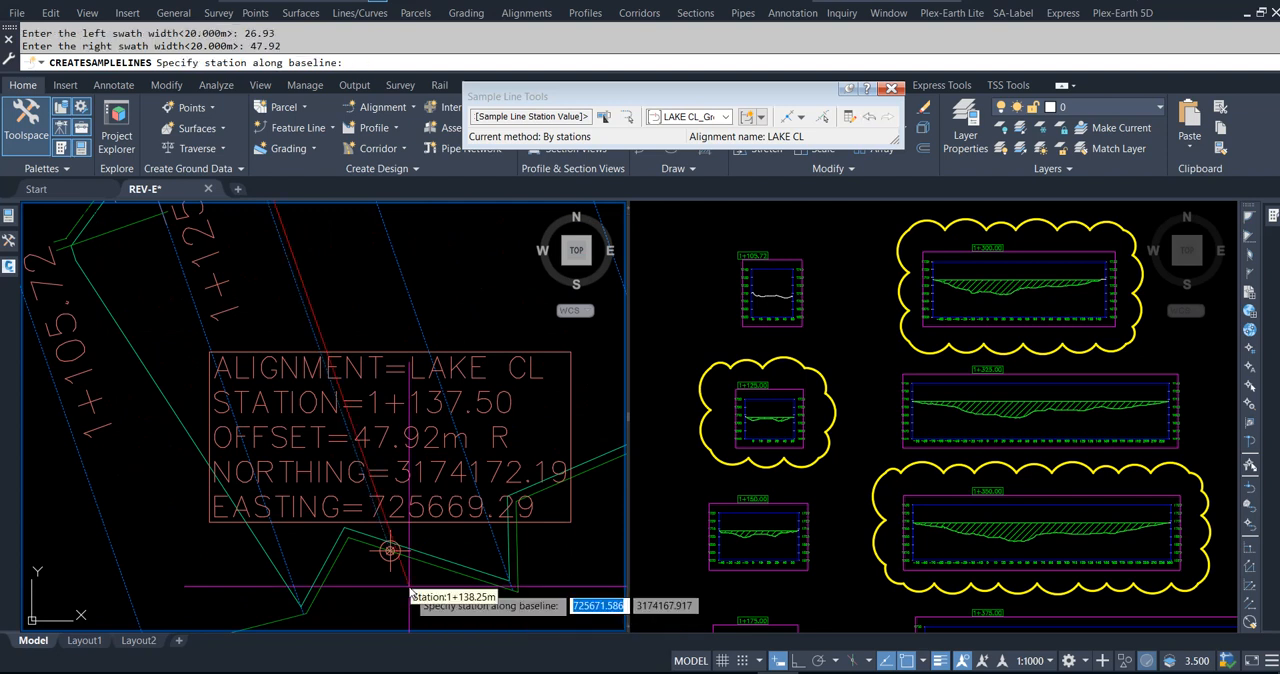
{"action": "key", "text": "Escape"}
{"action": "key", "text": "Escape"}
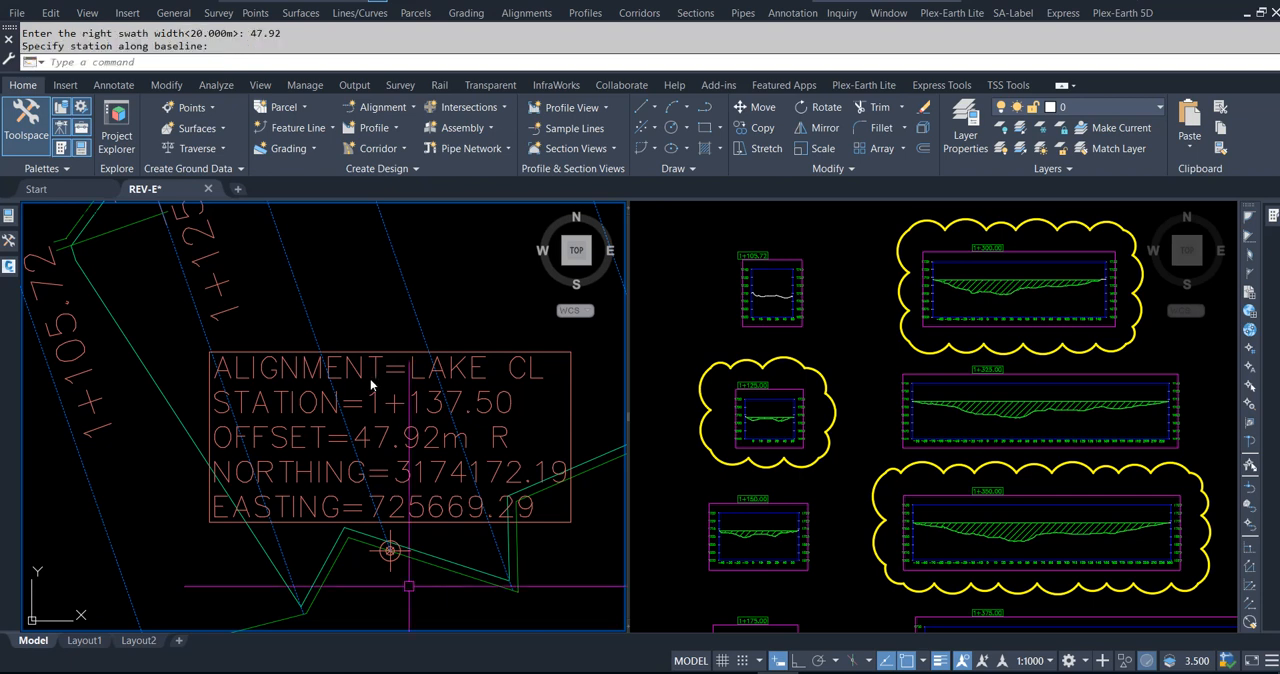
{"action": "key", "text": "Escape"}
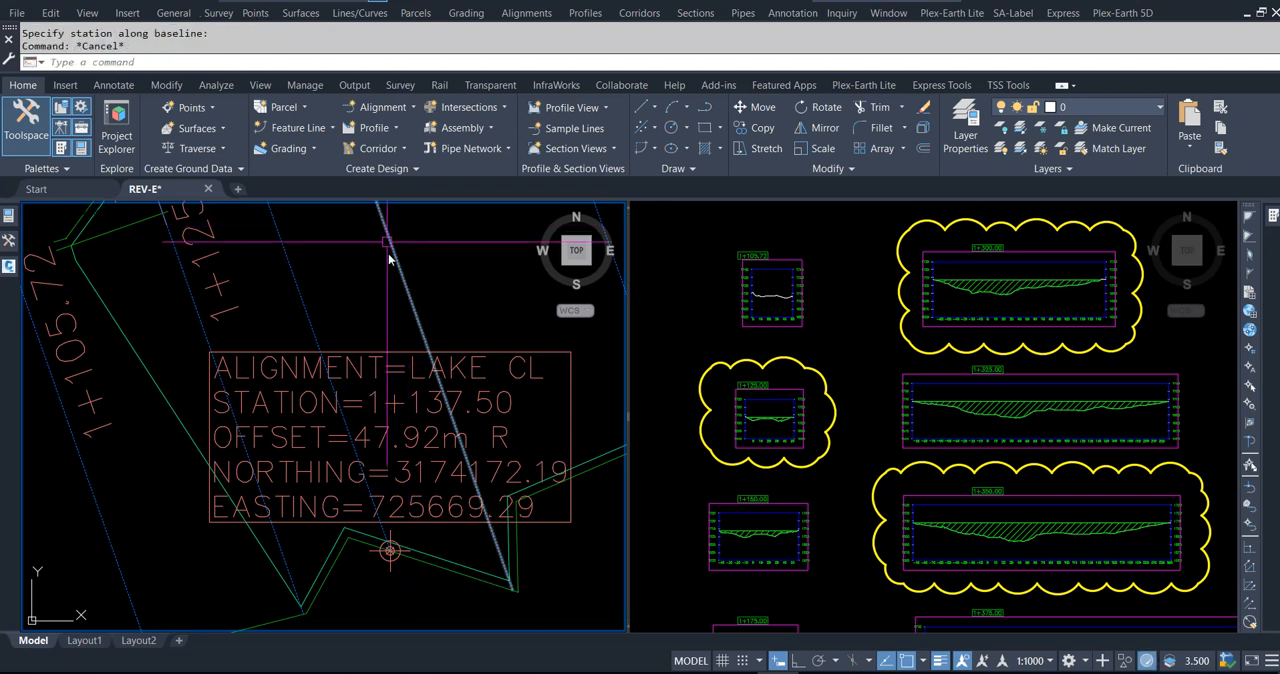
Step: Delete both Station/Offset labels at station 1+137.50
{"action": "left_click", "coordinate": [398, 352]}
{"action": "key", "text": "Delete"}
{"action": "key", "text": "Delete"}
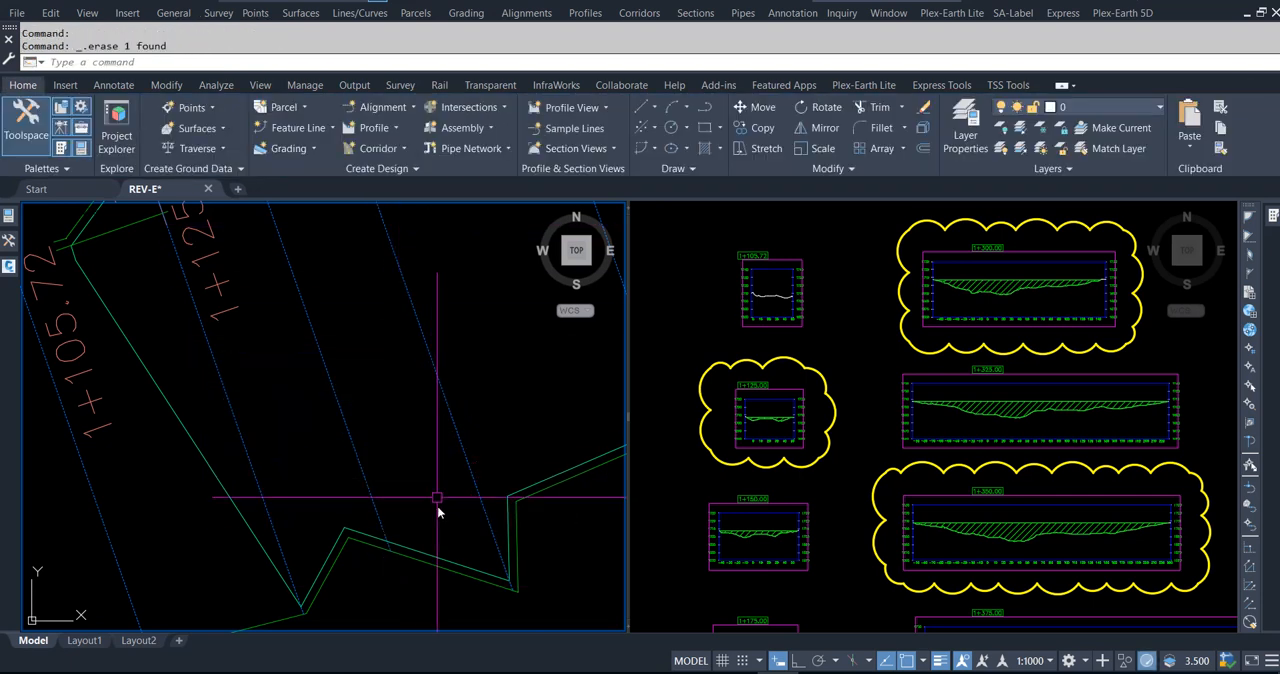
{"action": "scroll", "coordinate": [437, 520], "scroll_direction": "down", "scroll_amount": 3}
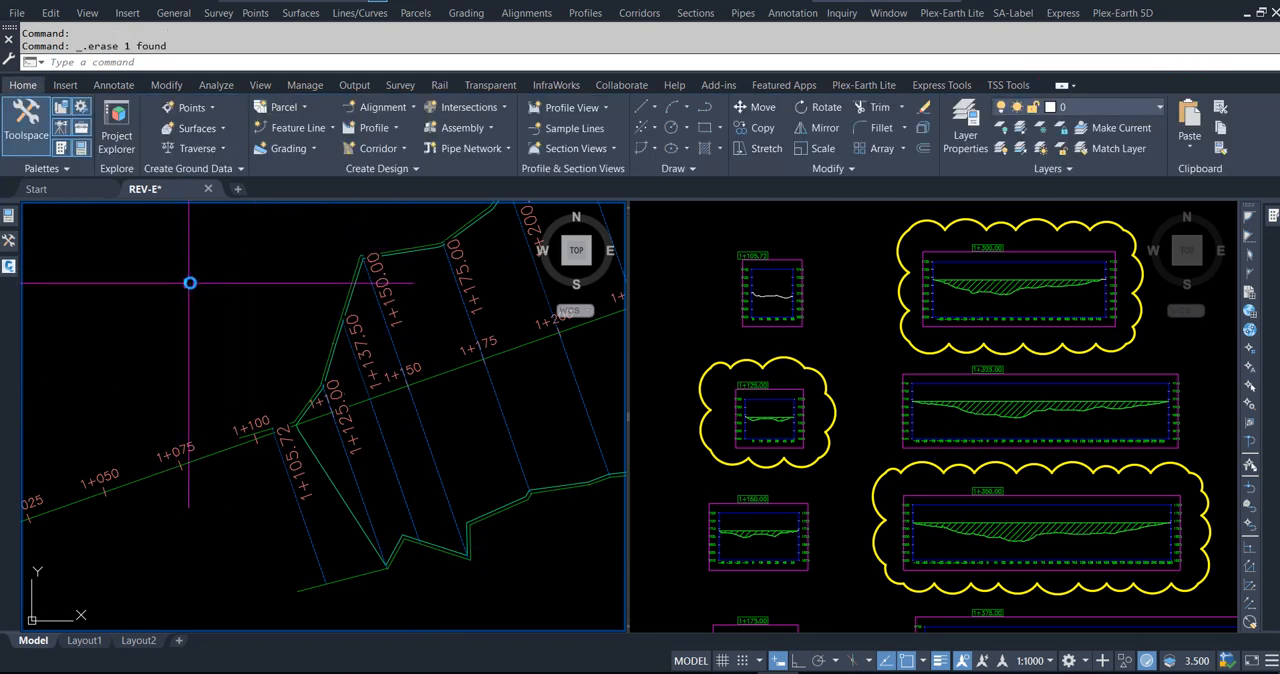
Step: Create a Road Section style section view for sample line 1+137.50 with automatic offset range, placed in empty space west of the 1+125.00 section view
{"action": "middle_click_drag", "start_coordinate": [270, 375], "coordinate": [120, 360]}
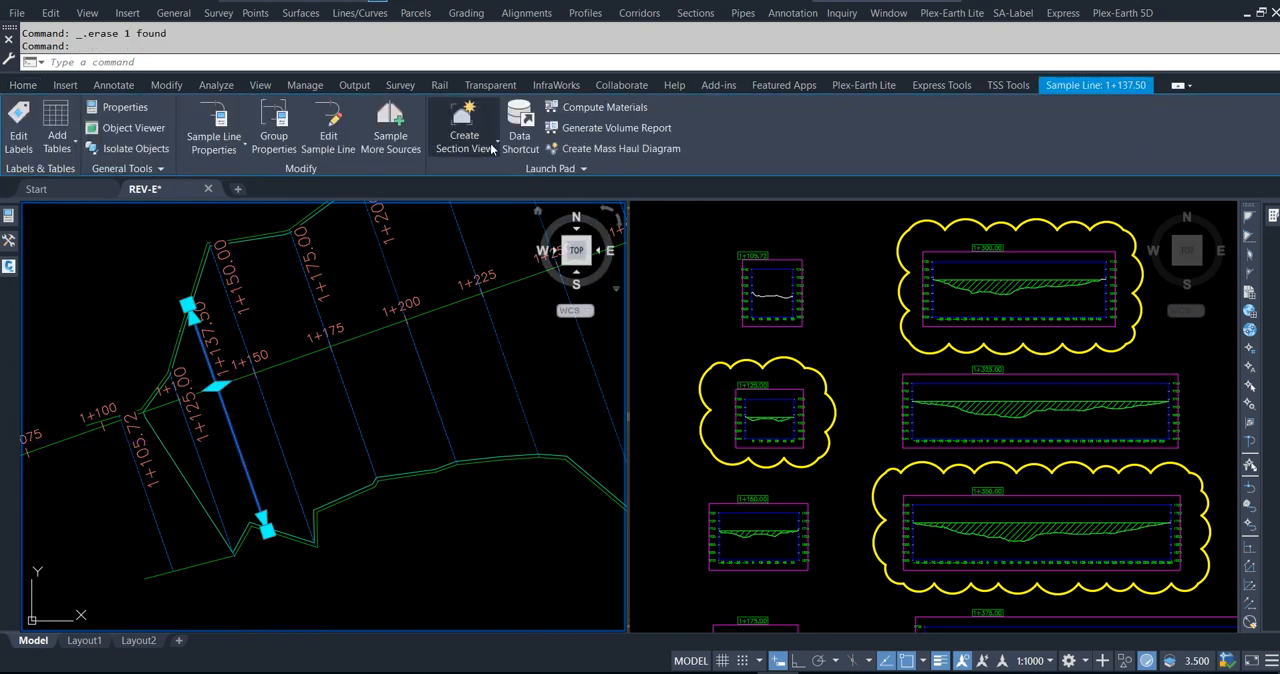
{"action": "left_click", "coordinate": [491, 148]}
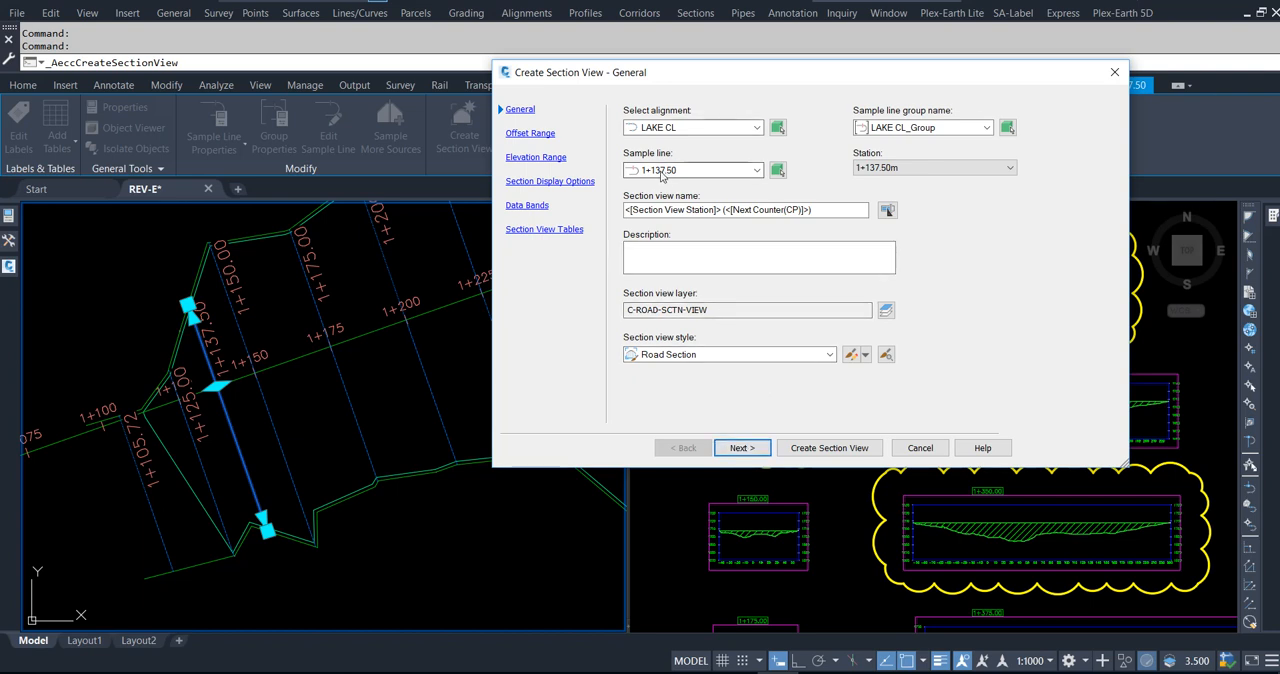
{"action": "left_click", "coordinate": [742, 449]}
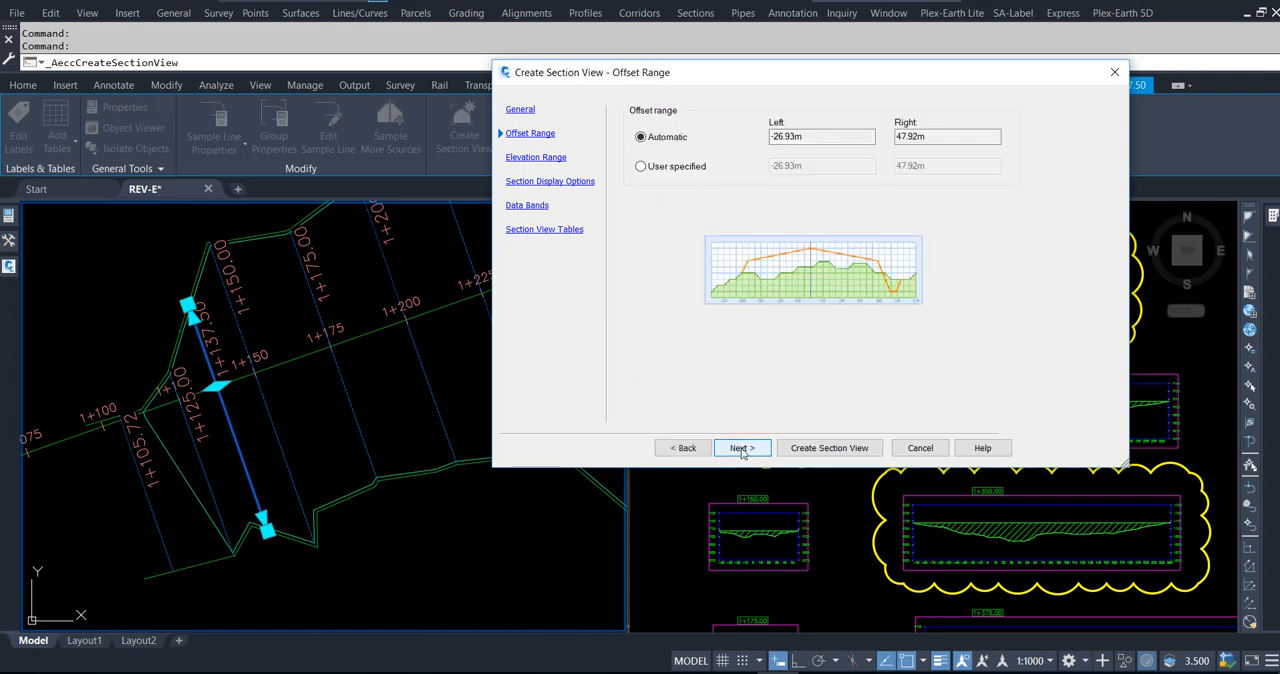
{"action": "left_click", "coordinate": [742, 448]}
{"action": "left_click", "coordinate": [742, 448]}
{"action": "left_click", "coordinate": [742, 448]}
{"action": "left_click", "coordinate": [806, 450]}
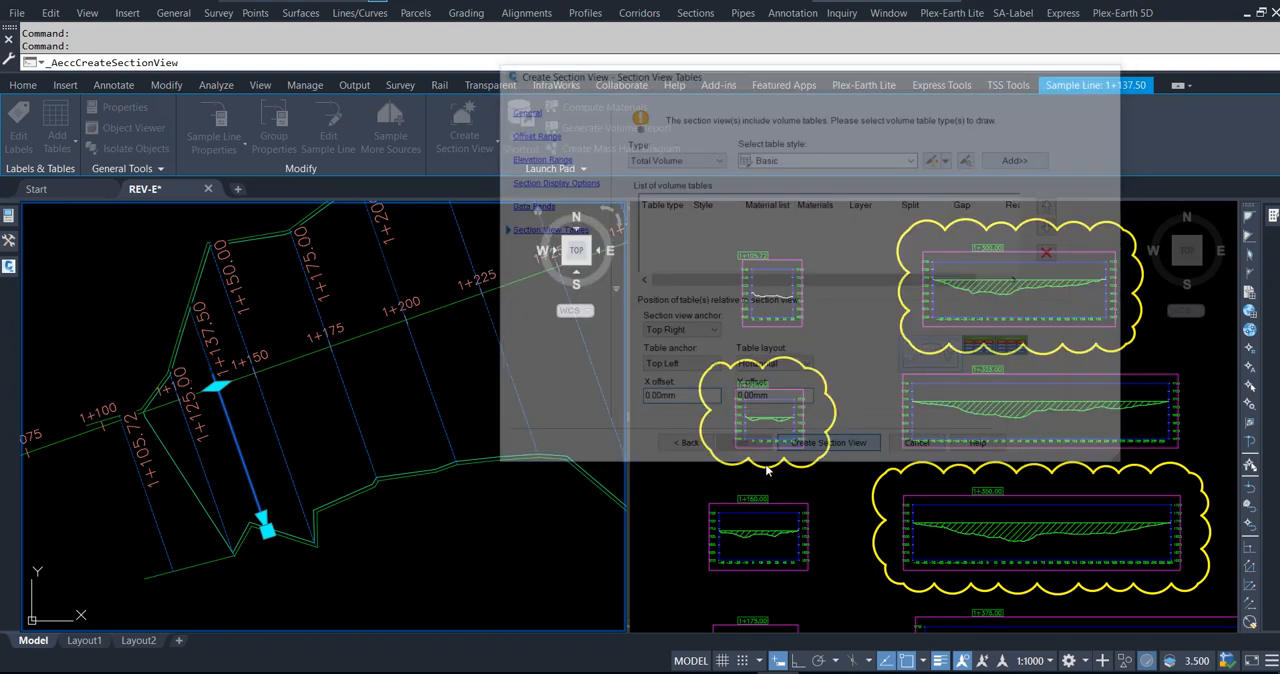
{"action": "scroll", "coordinate": [849, 480], "scroll_direction": "down", "scroll_amount": 4}
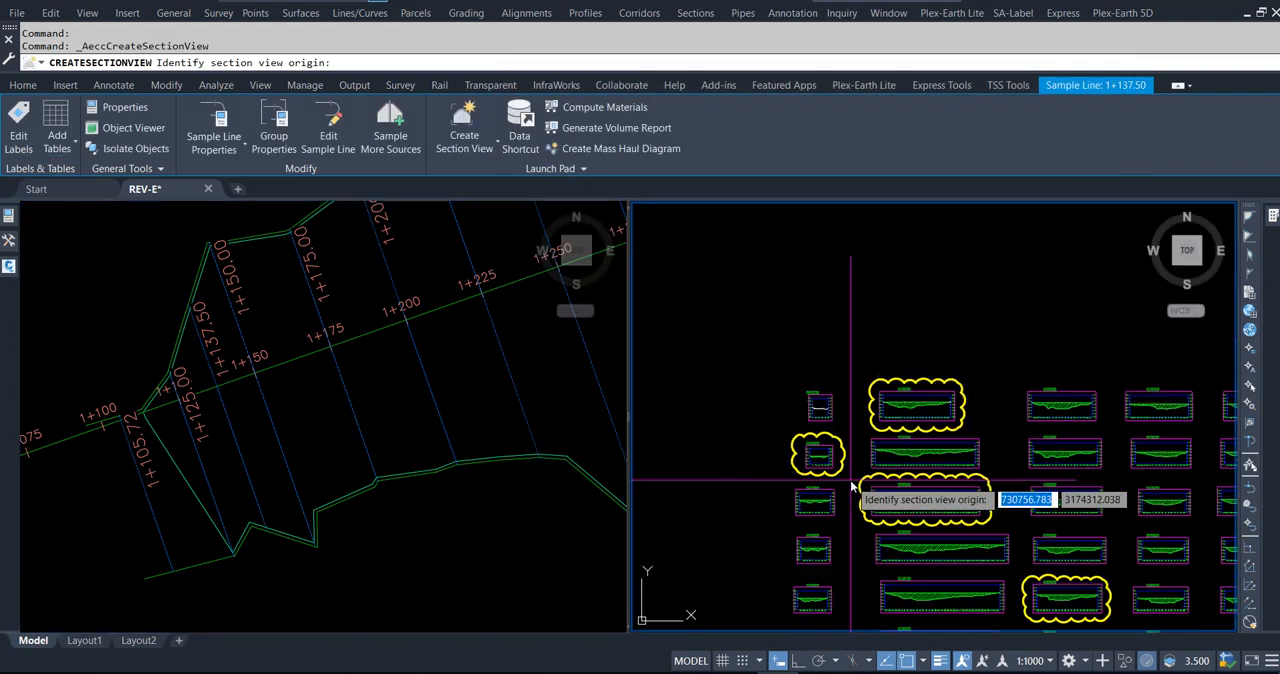
{"action": "left_click", "coordinate": [738, 473]}
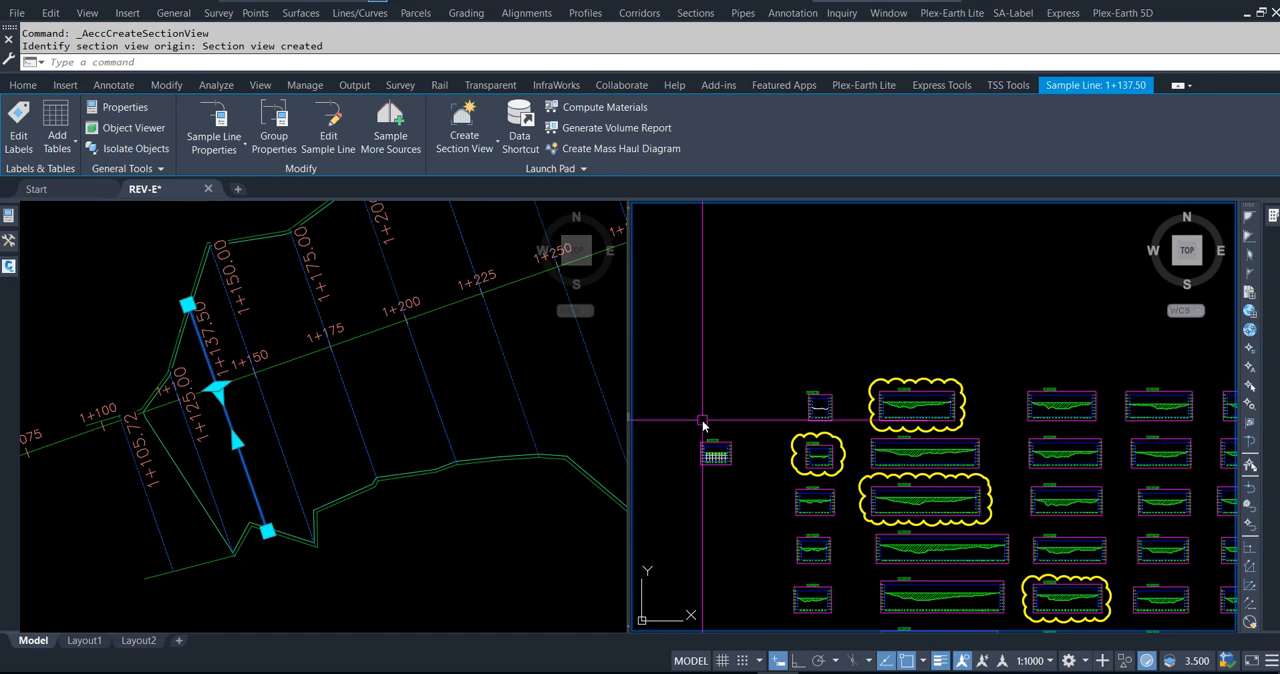
{"action": "left_click", "coordinate": [490, 532]}
{"action": "key", "text": "Escape"}
{"action": "key", "text": "Escape"}
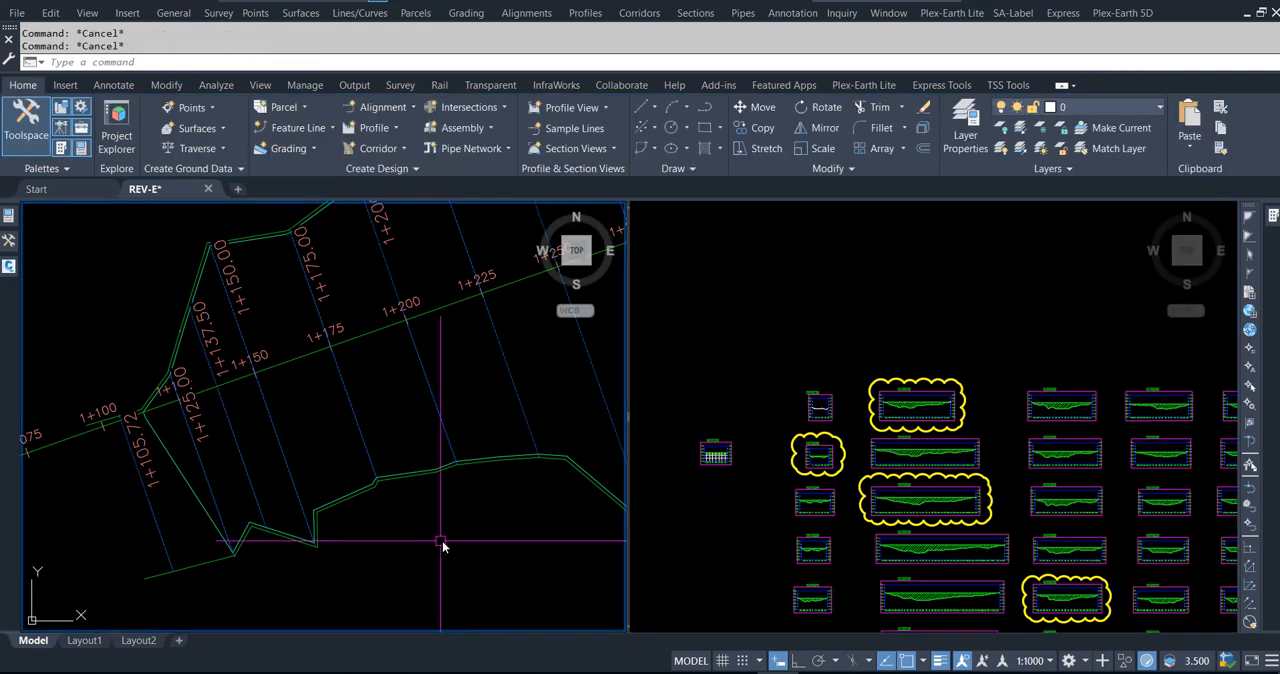
Step: Examine the sample lines against the lake boundary along the alignment, from station 1+137.50 to beyond 1+400
{"action": "mouse_move", "coordinate": [486, 523]}
{"action": "middle_mouse_down"}
{"action": "mouse_move", "coordinate": [429, 537]}
{"action": "mouse_move", "coordinate": [371, 606]}
{"action": "middle_mouse_up"}
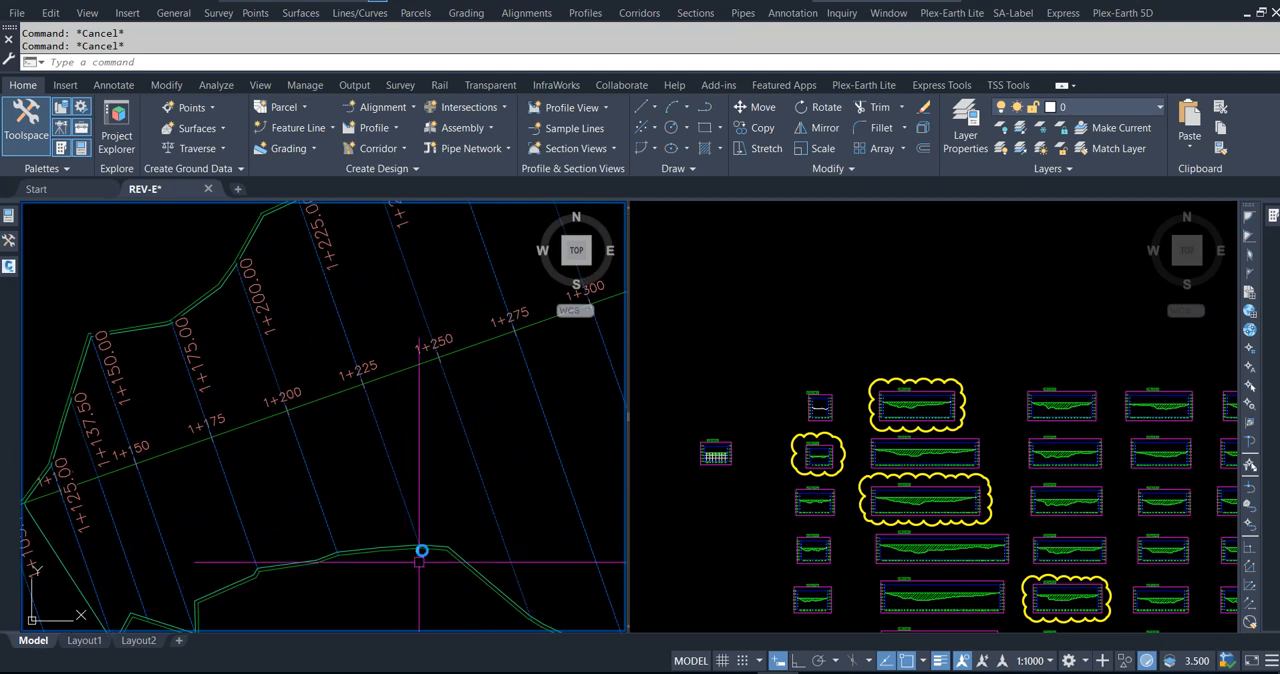
{"action": "scroll", "coordinate": [429, 457], "scroll_direction": "down", "scroll_amount": 2}
{"action": "middle_click_drag", "start_coordinate": [475, 442], "coordinate": [414, 437]}
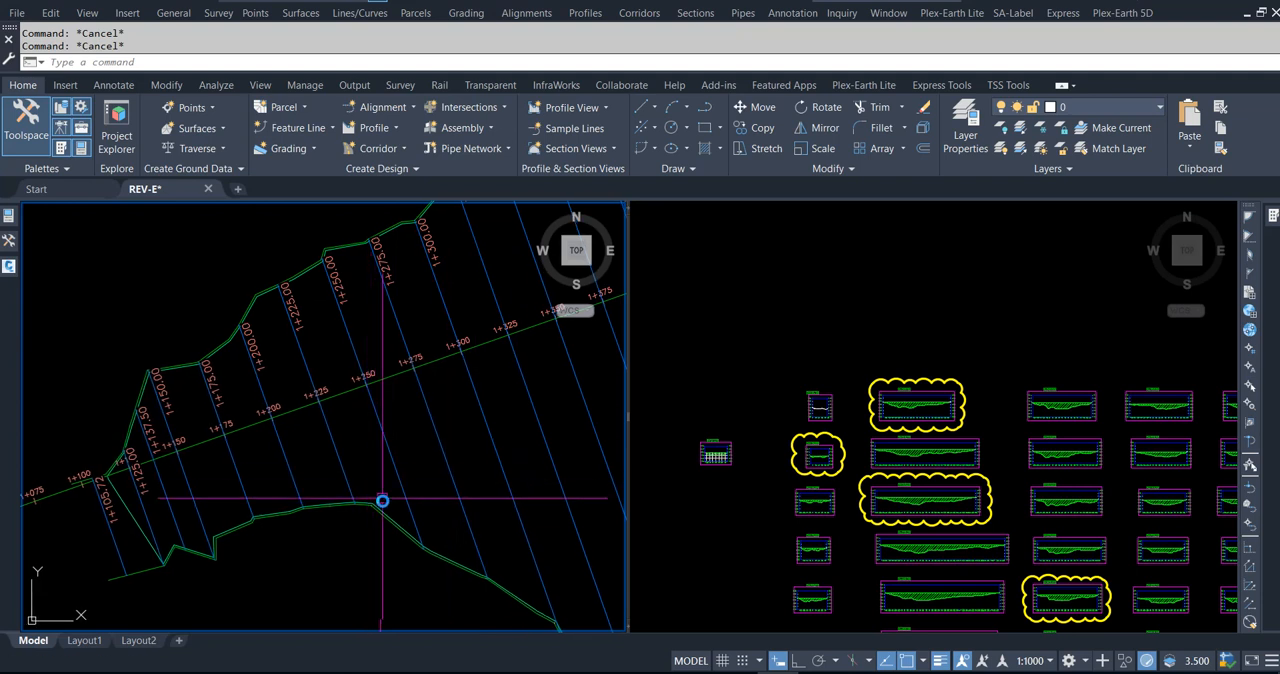
{"action": "middle_click_drag", "start_coordinate": [460, 477], "coordinate": [403, 443]}
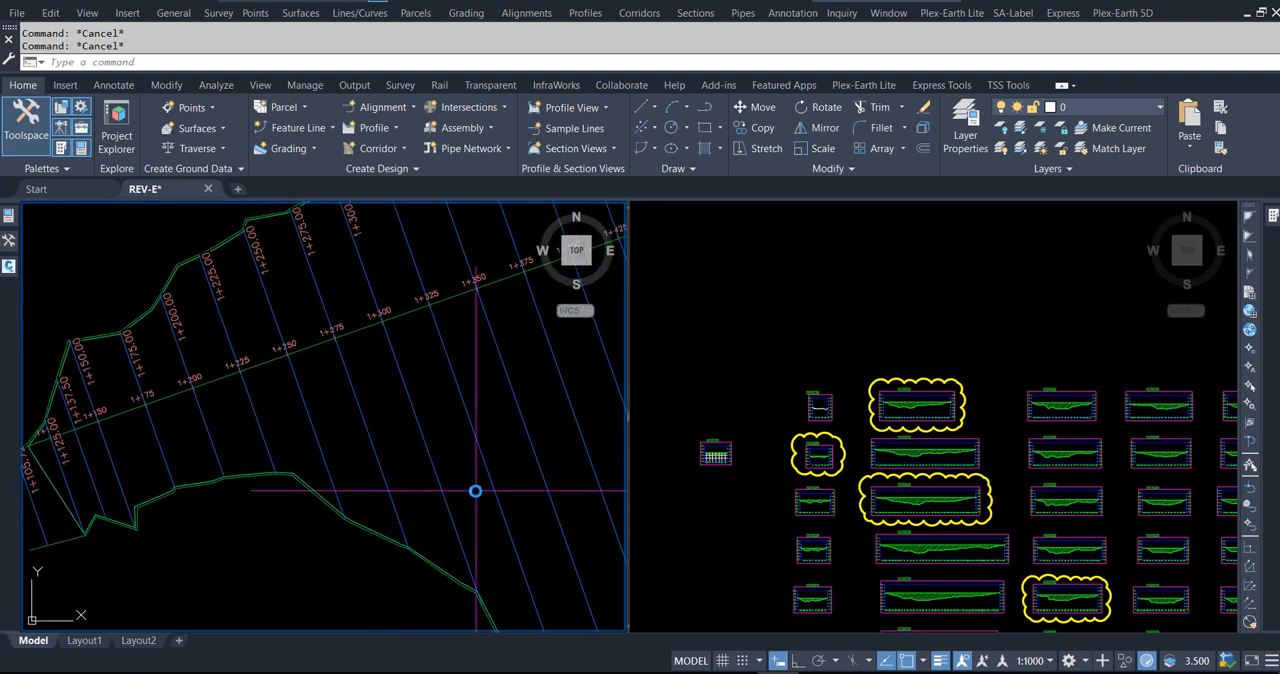
{"action": "middle_click_drag", "start_coordinate": [475, 491], "coordinate": [437, 460]}
{"action": "scroll", "coordinate": [437, 463], "scroll_direction": "down", "scroll_amount": 2}
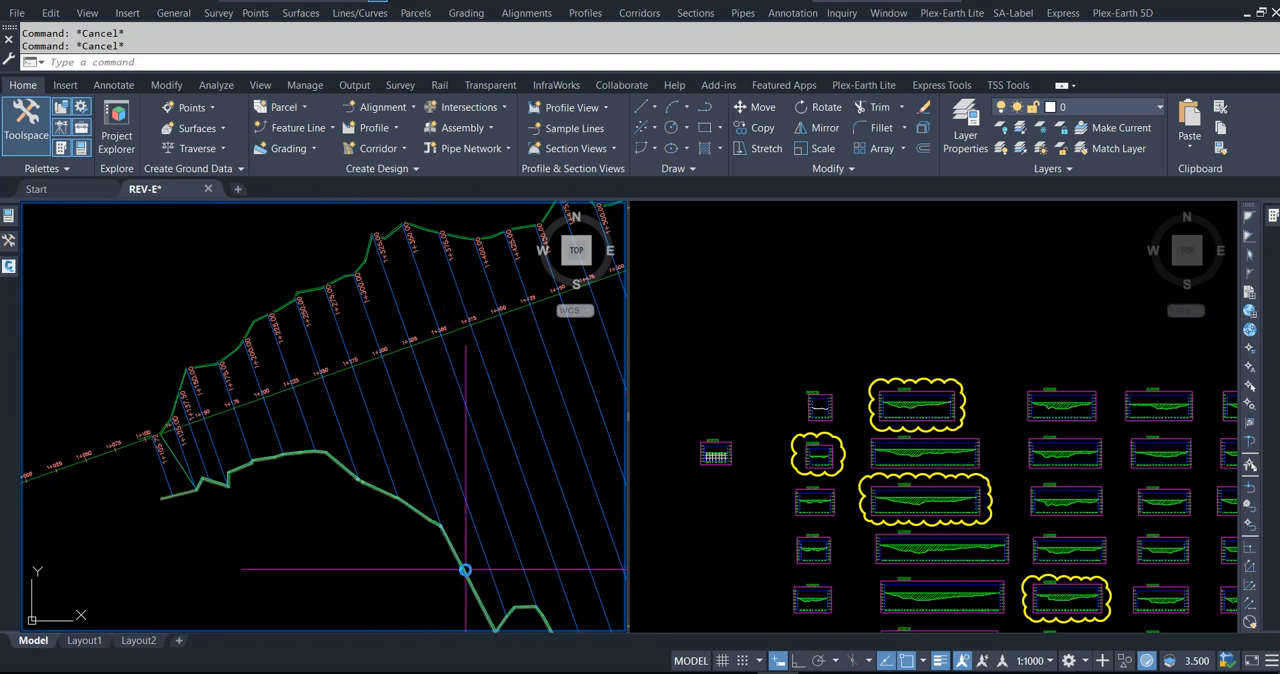
{"action": "scroll", "coordinate": [391, 349], "scroll_direction": "up", "scroll_amount": 2}
{"action": "scroll", "coordinate": [391, 345], "scroll_direction": "up", "scroll_amount": 5}
{"action": "scroll", "coordinate": [282, 392], "scroll_direction": "down", "scroll_amount": 2}
{"action": "scroll", "coordinate": [394, 368], "scroll_direction": "down", "scroll_amount": 6}
{"action": "middle_click_drag", "start_coordinate": [438, 470], "coordinate": [412, 414]}
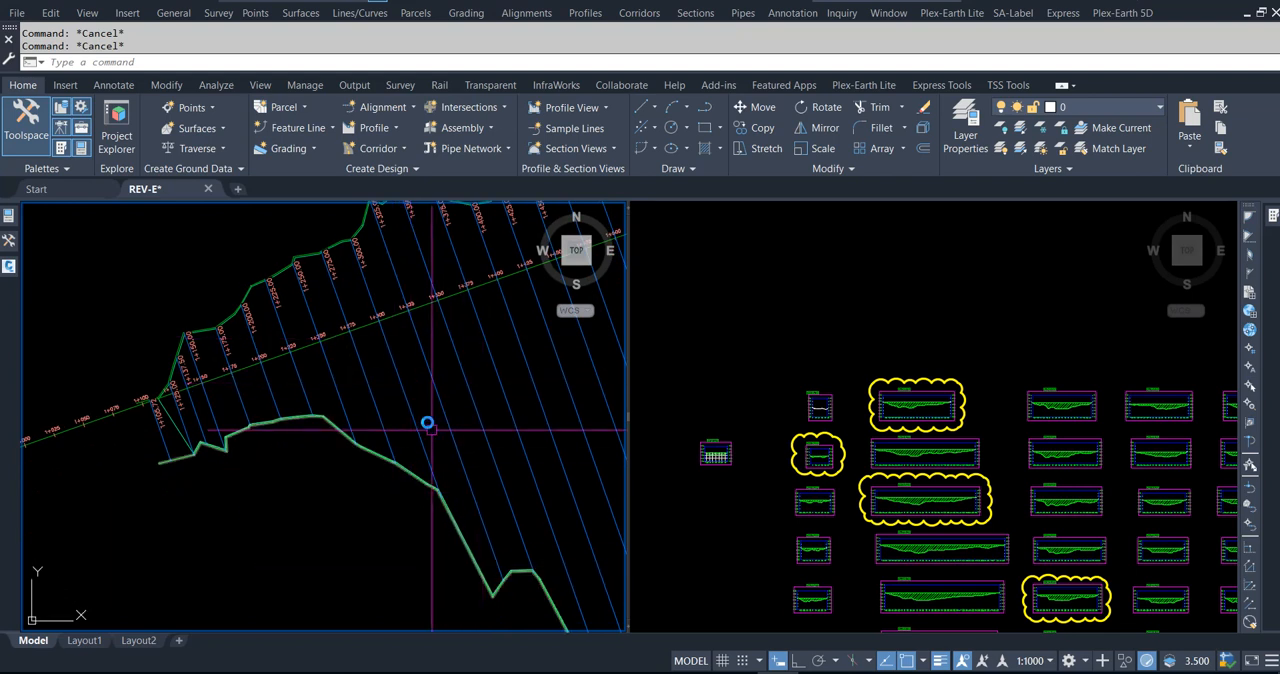
{"action": "mouse_move", "coordinate": [416, 401]}
{"action": "middle_mouse_down"}
{"action": "mouse_move", "coordinate": [418, 419]}
{"action": "mouse_move", "coordinate": [440, 423]}
{"action": "middle_mouse_up"}
{"action": "scroll", "coordinate": [396, 328], "scroll_direction": "up", "scroll_amount": 3}
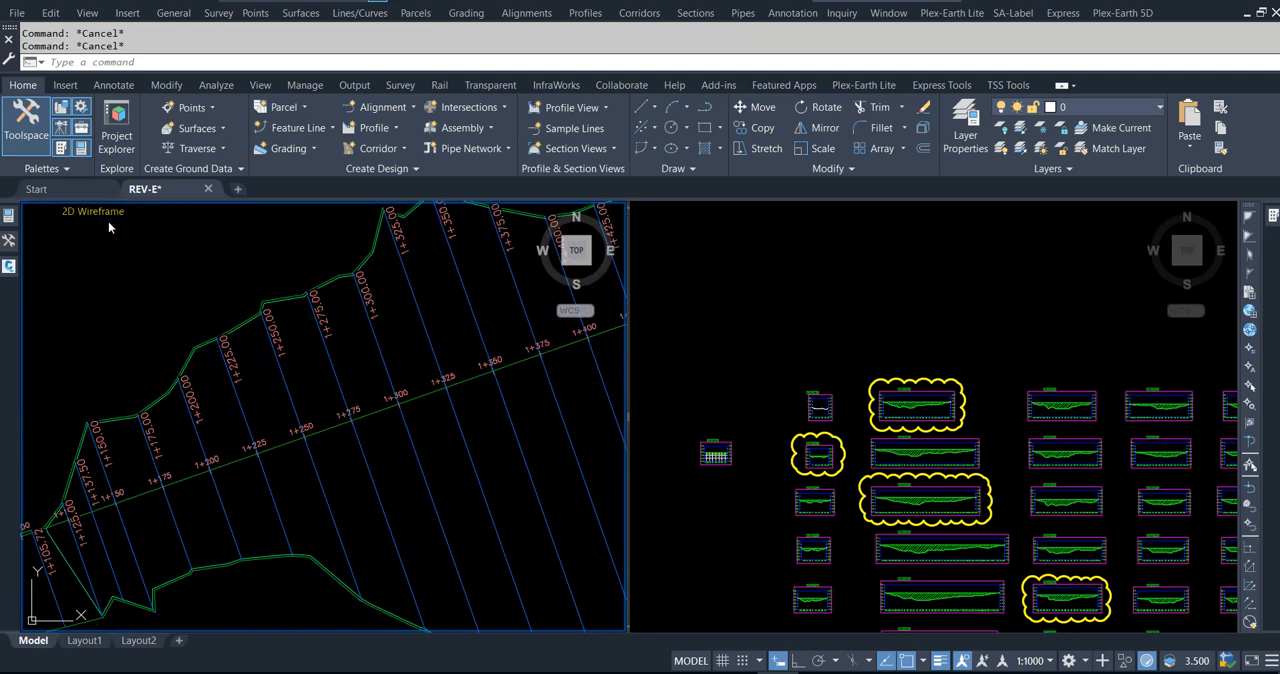
{"action": "left_click", "coordinate": [8, 264]}
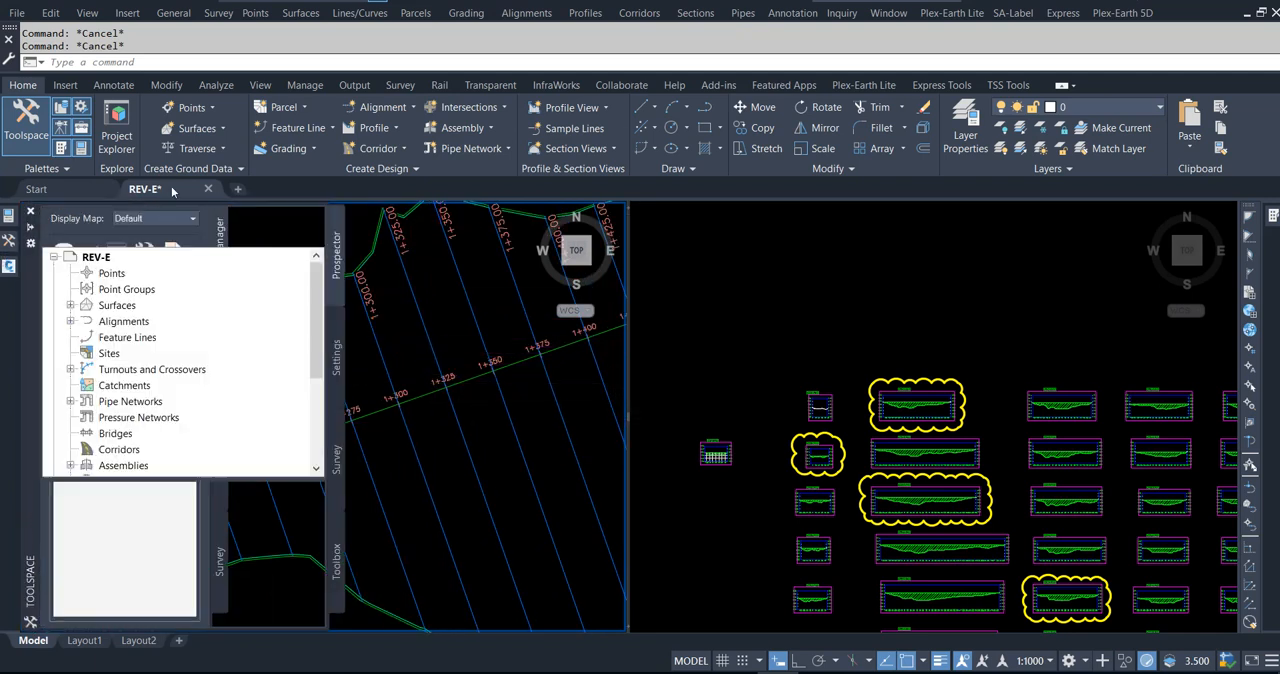
Step: Start an alignment Station/Offset label on the LAKE CL alignment and set its station to 1308
{"action": "left_click", "coordinate": [113, 85]}
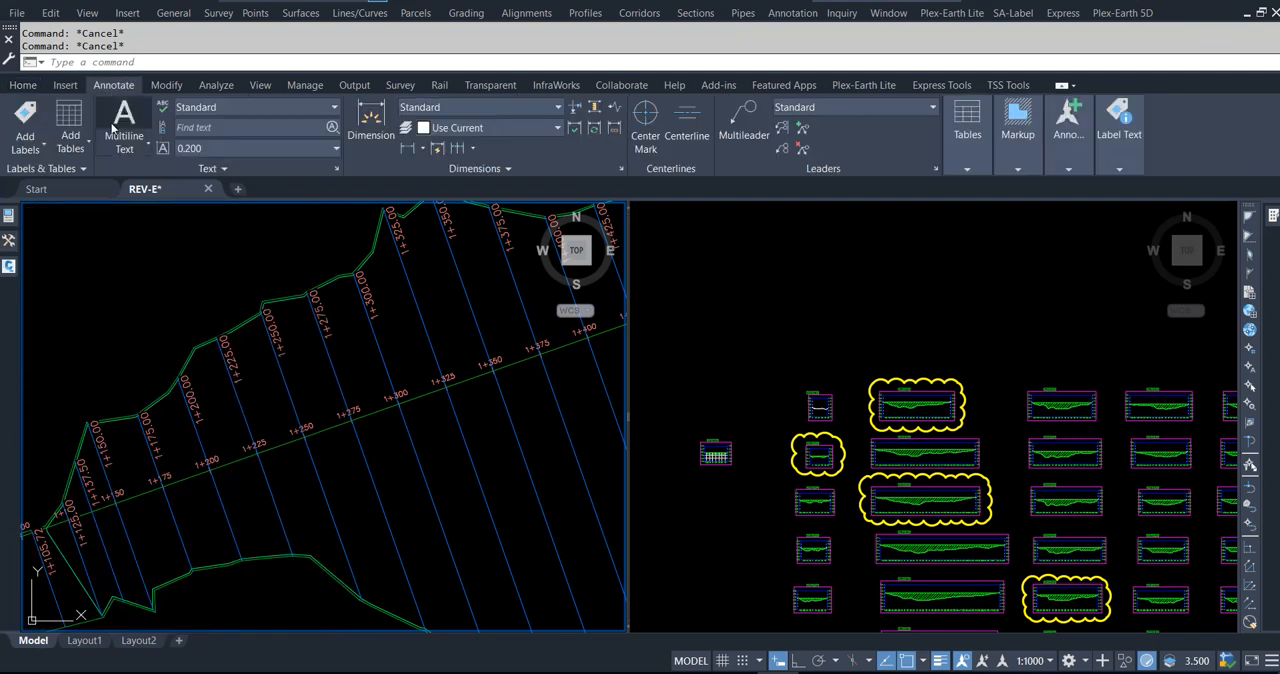
{"action": "left_click", "coordinate": [30, 152]}
{"action": "mouse_move", "coordinate": [70, 252]}
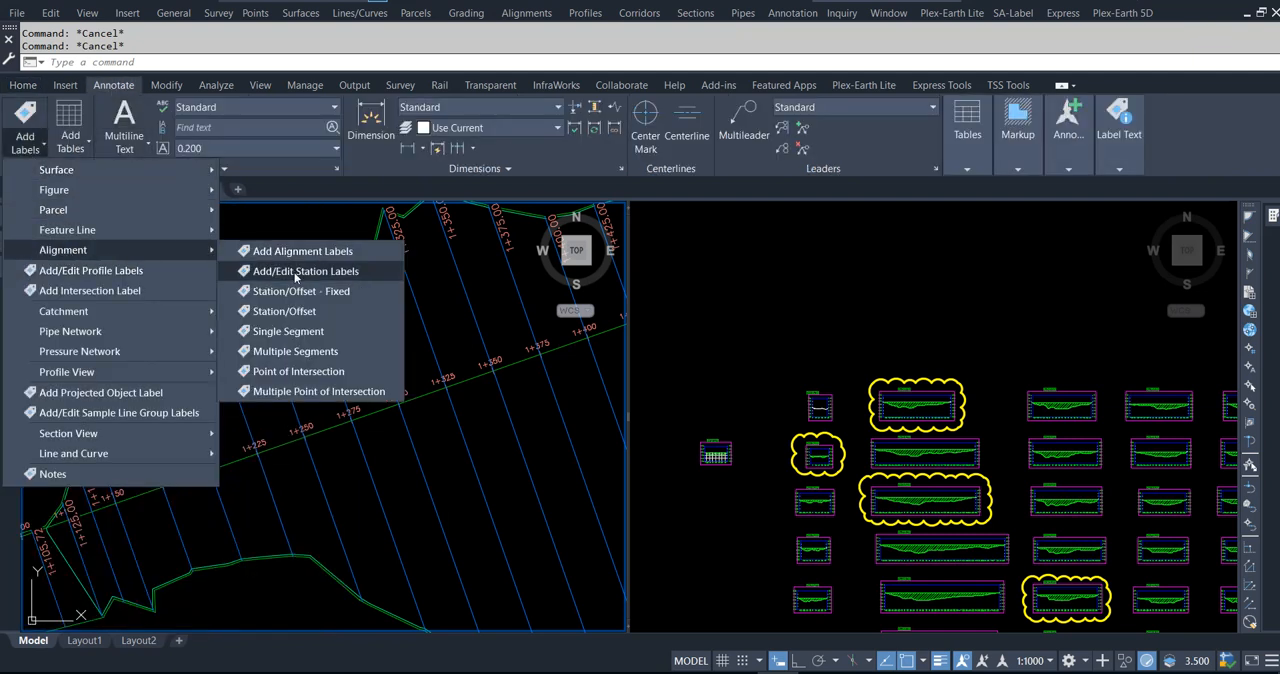
{"action": "left_click", "coordinate": [286, 312]}
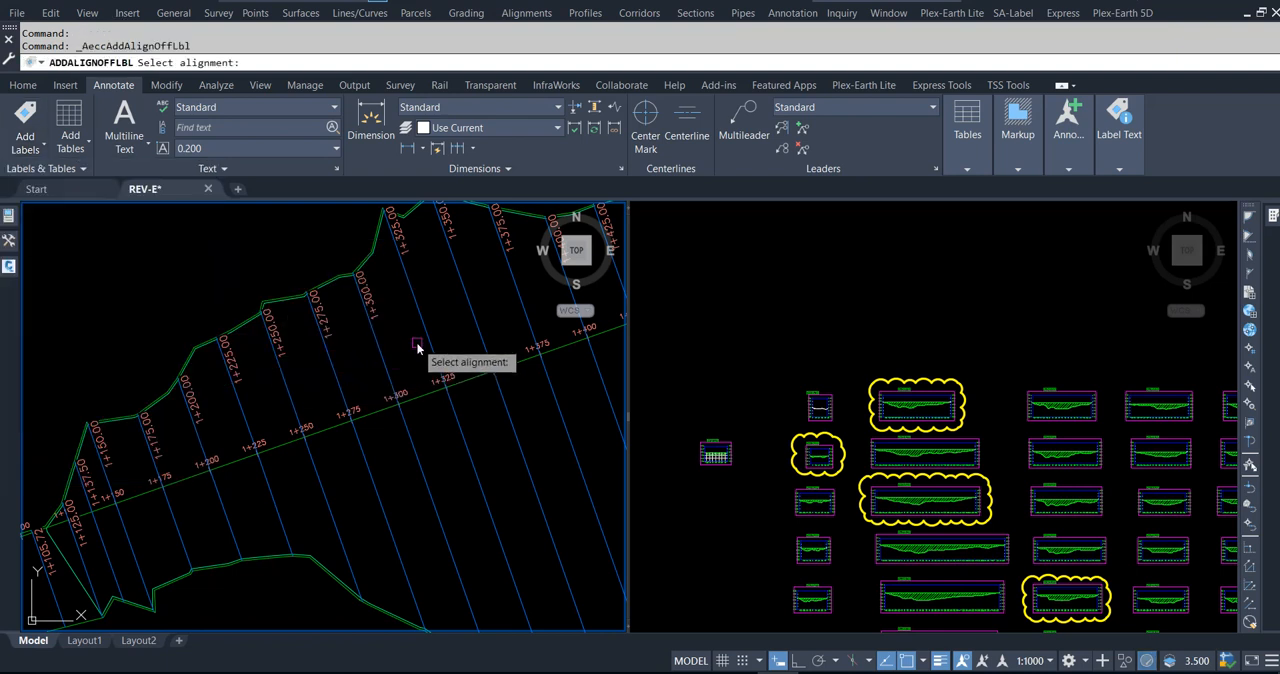
{"action": "left_click", "coordinate": [424, 392]}
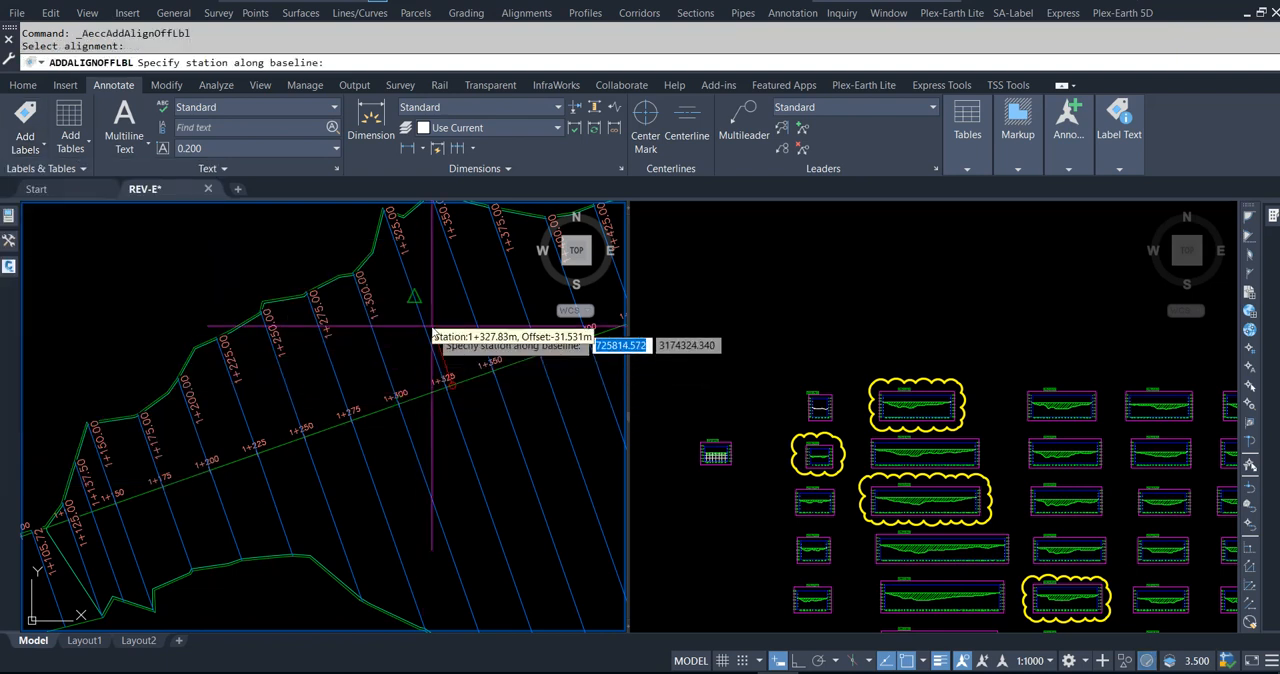
{"action": "scroll", "coordinate": [428, 300], "scroll_direction": "down", "scroll_amount": 2}
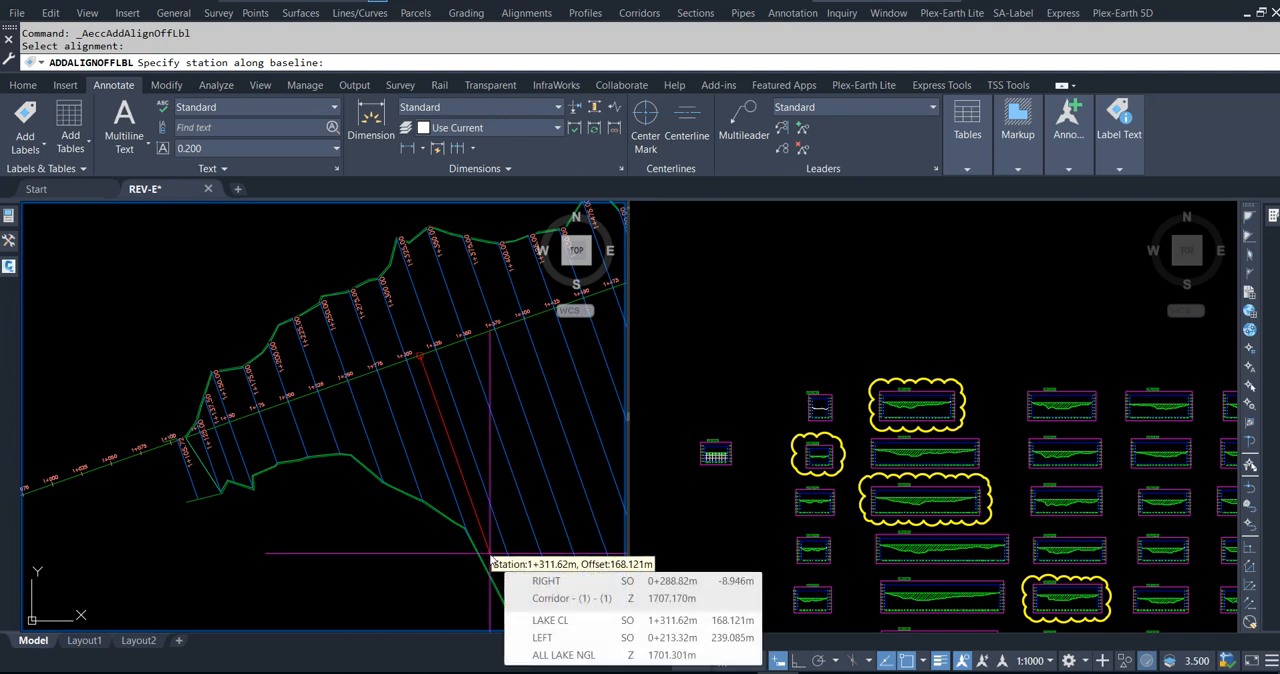
{"action": "scroll", "coordinate": [412, 374], "scroll_direction": "up", "scroll_amount": 4}
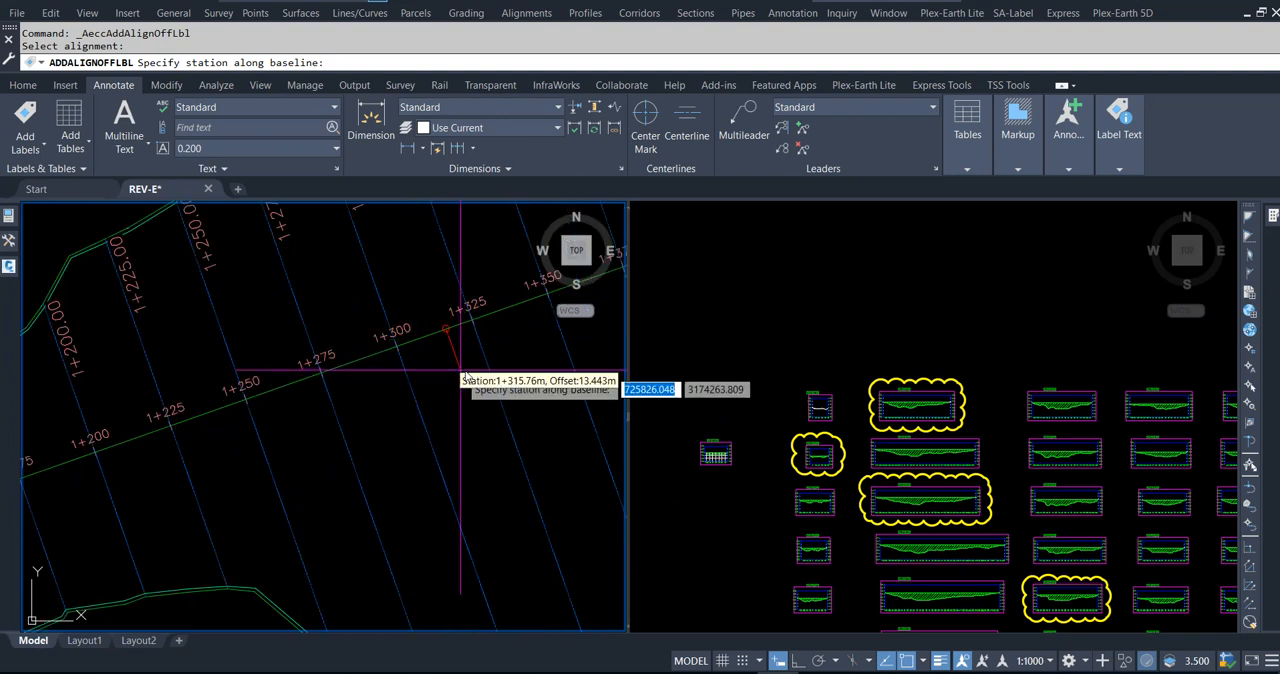
{"action": "type", "text": "1"}
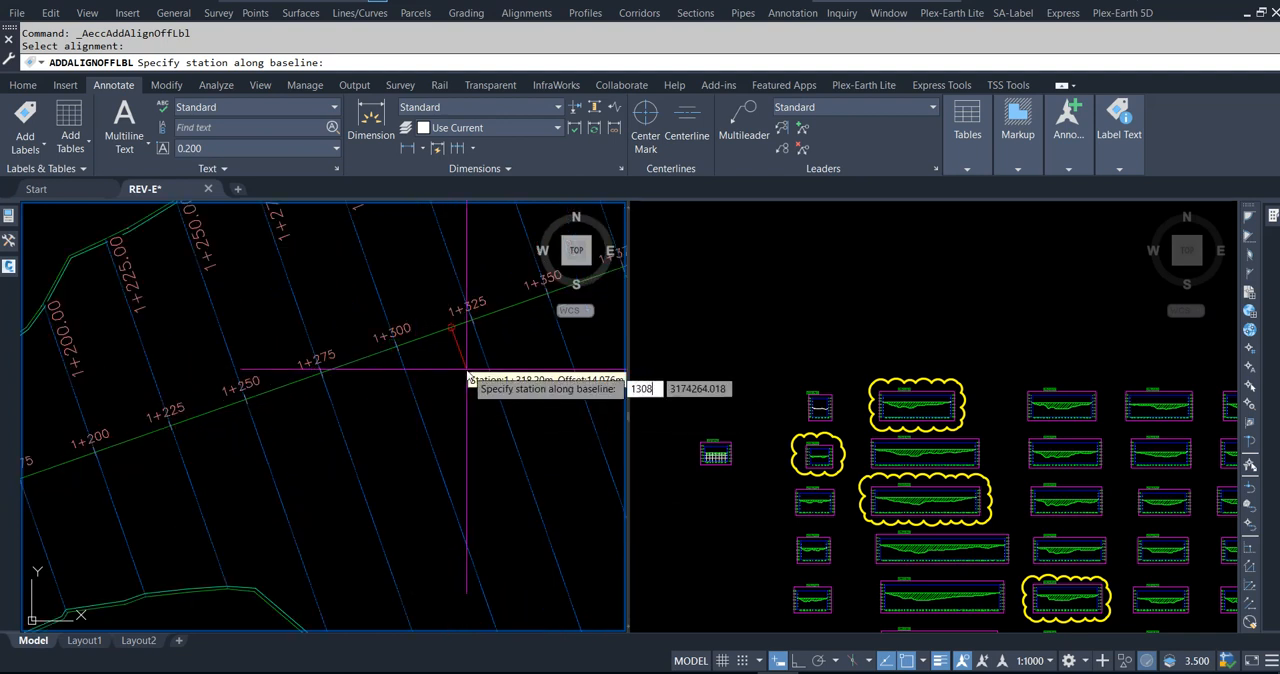
{"action": "type", "text": "308"}
{"action": "key", "text": "Return"}
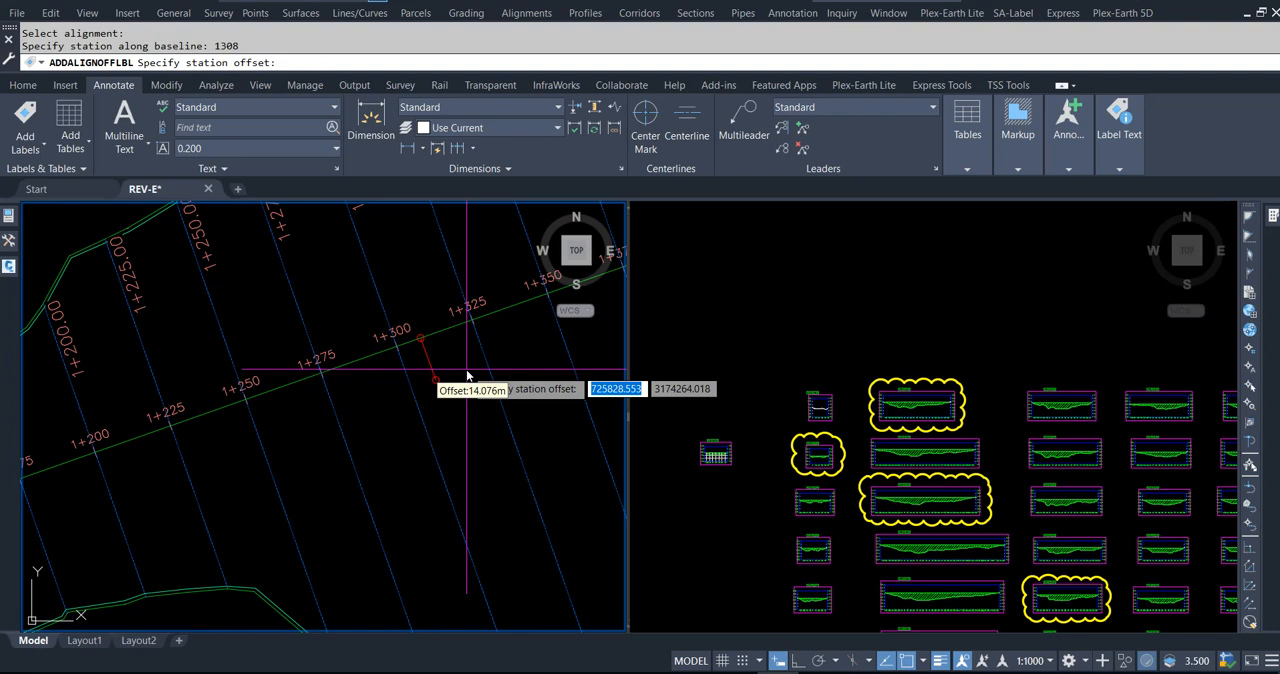
Step: Place the station 1+308 label's offset point on the southern lake boundary with a Nearest snap
{"action": "scroll", "coordinate": [460, 400], "scroll_direction": "down", "scroll_amount": 2}
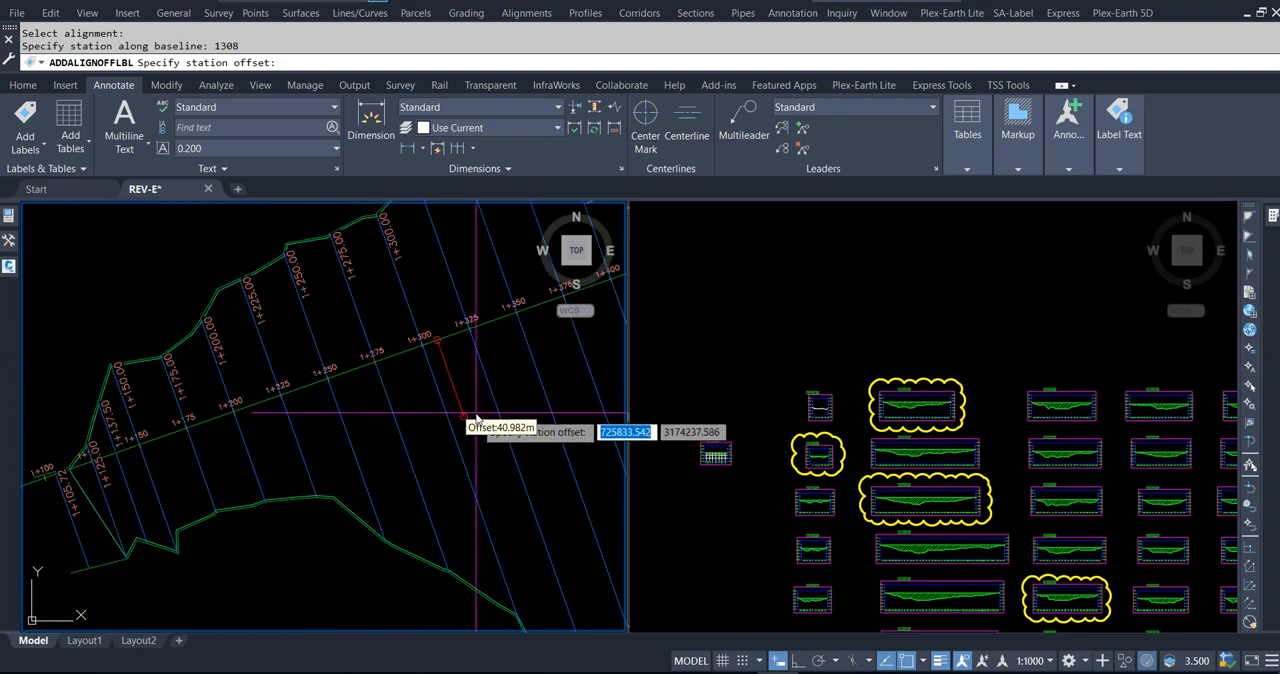
{"action": "right_click", "coordinate": [477, 418], "text": "shift"}
{"action": "left_click", "coordinate": [512, 367]}
{"action": "scroll", "coordinate": [522, 527], "scroll_direction": "up", "scroll_amount": 5}
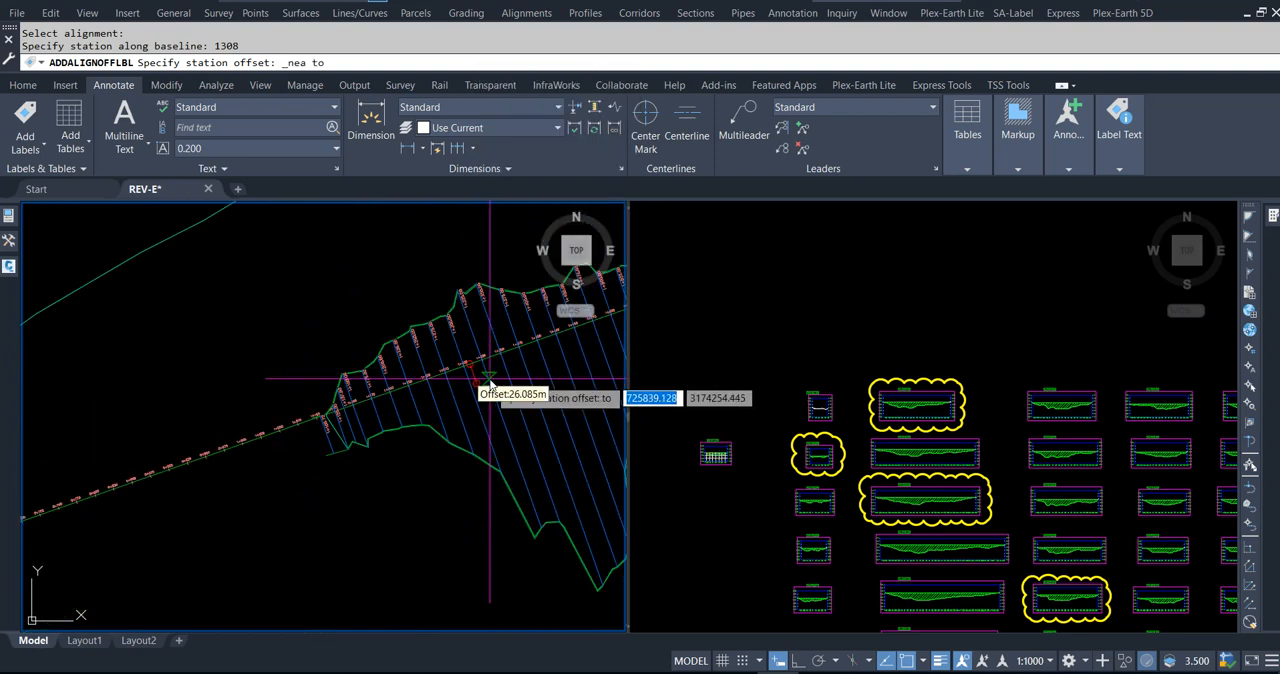
{"action": "scroll", "coordinate": [543, 490], "scroll_direction": "up", "scroll_amount": 6}
{"action": "scroll", "coordinate": [538, 404], "scroll_direction": "down", "scroll_amount": 5}
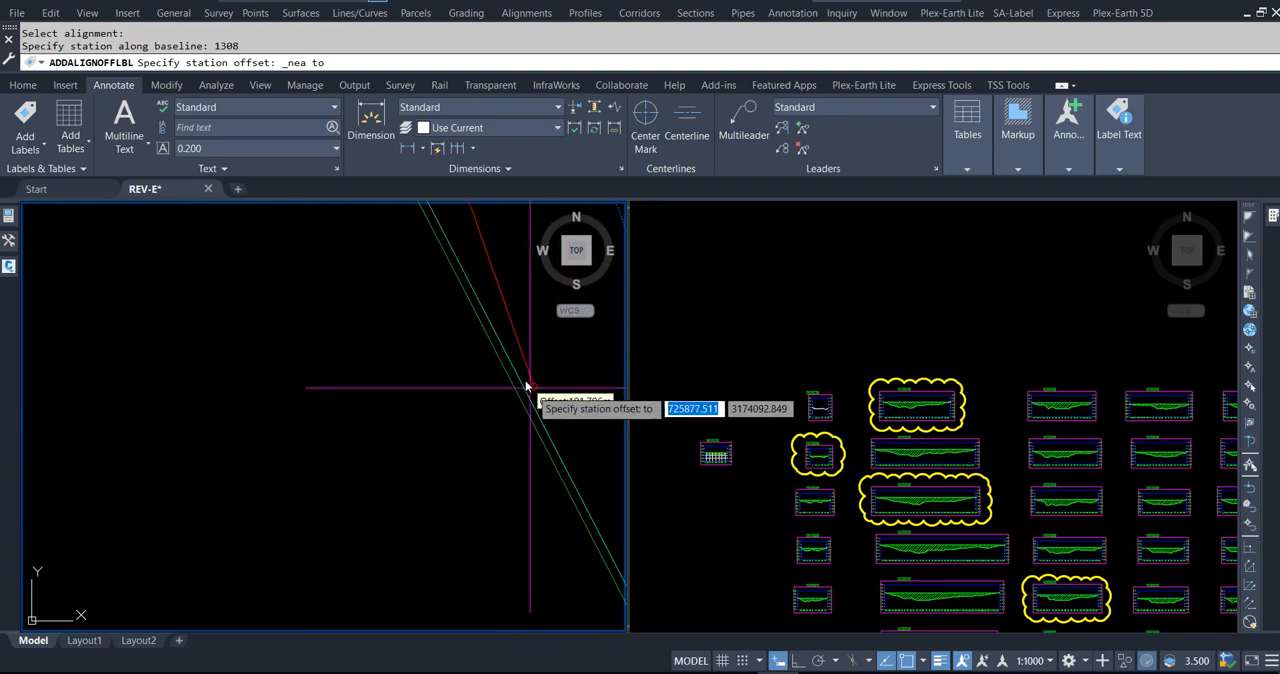
{"action": "scroll", "coordinate": [530, 402], "scroll_direction": "up", "scroll_amount": 4}
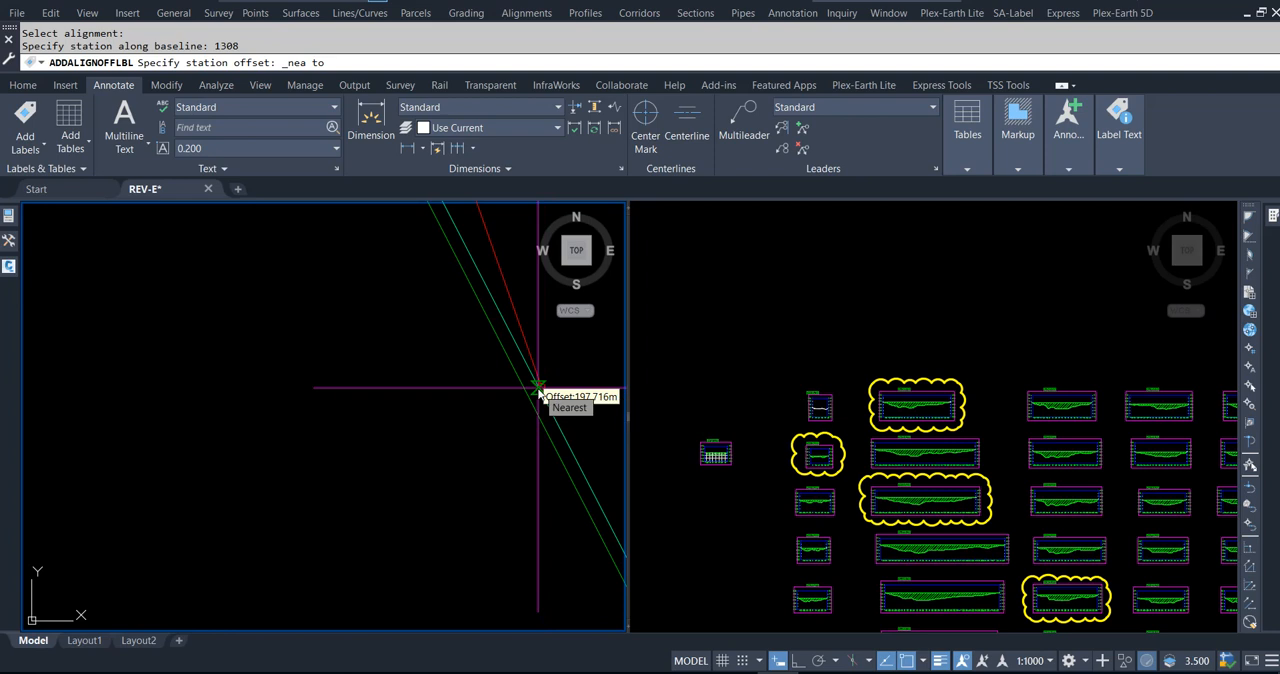
{"action": "scroll", "coordinate": [520, 475], "scroll_direction": "down", "scroll_amount": 5}
{"action": "scroll", "coordinate": [522, 462], "scroll_direction": "up", "scroll_amount": 2}
{"action": "scroll", "coordinate": [522, 461], "scroll_direction": "up", "scroll_amount": 3}
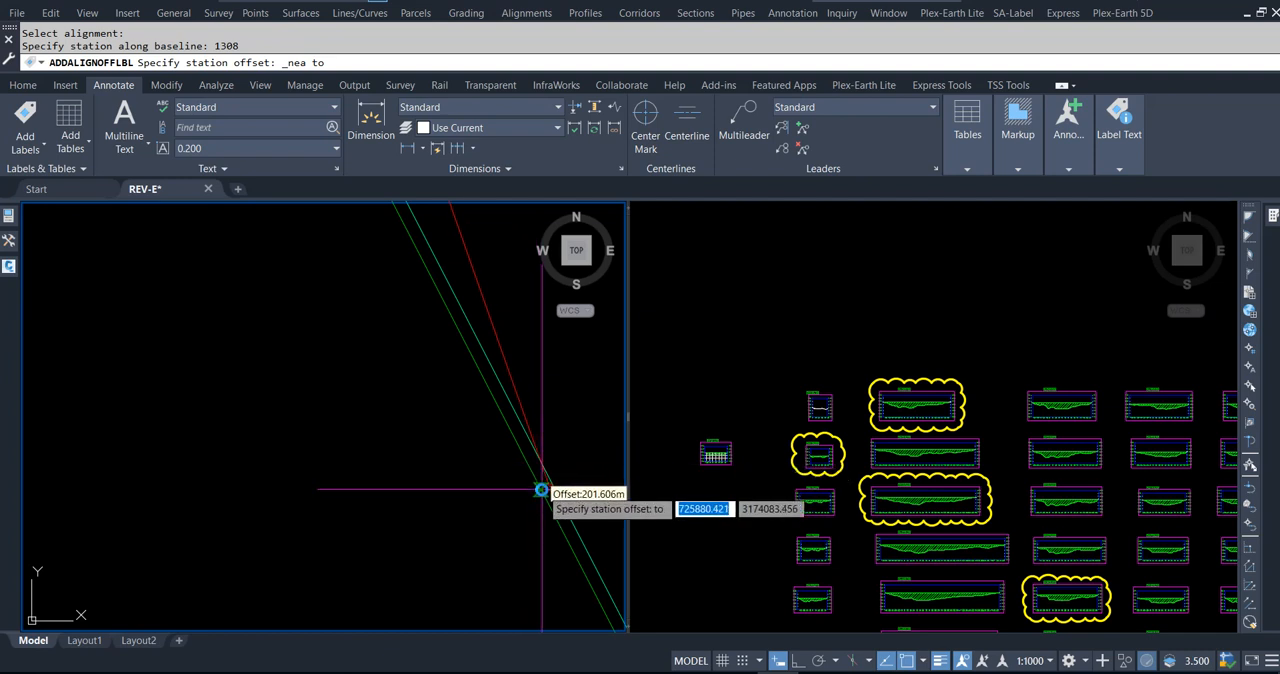
{"action": "left_click", "coordinate": [544, 487]}
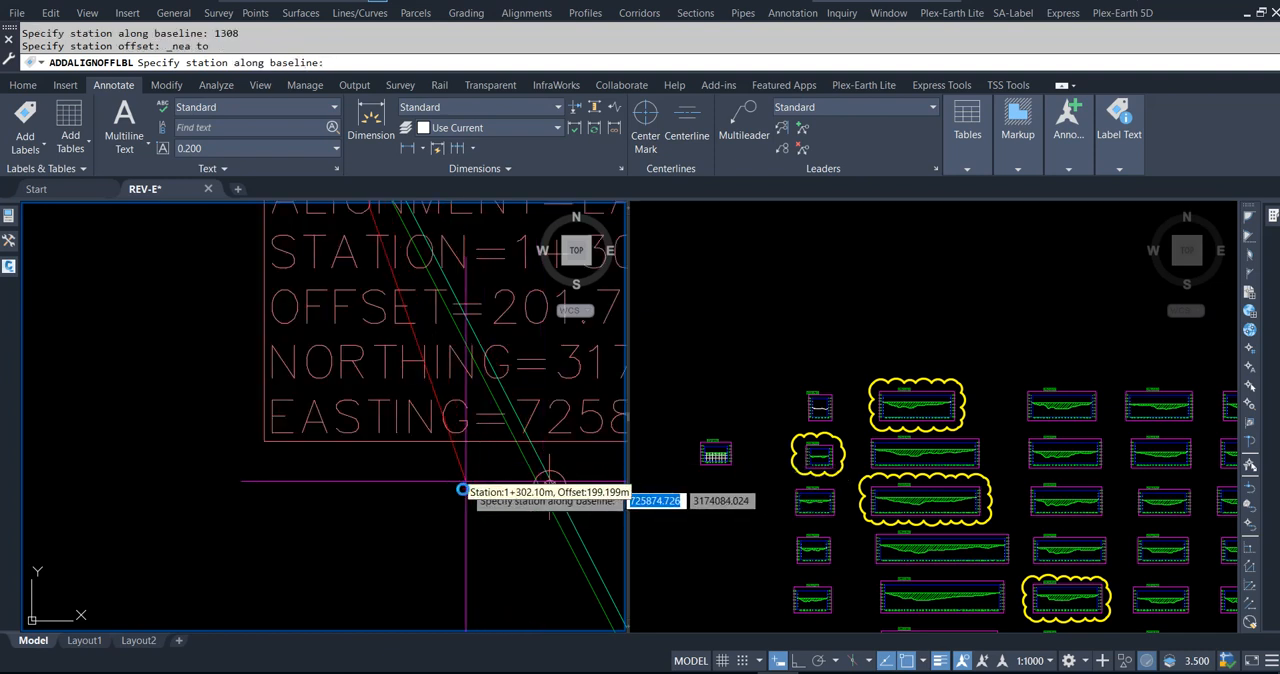
Step: Add a second Station/Offset label at station 1308, snapped with Nearest to the northern lake boundary, and finish labelling
{"action": "scroll", "coordinate": [466, 486], "scroll_direction": "down", "scroll_amount": 8}
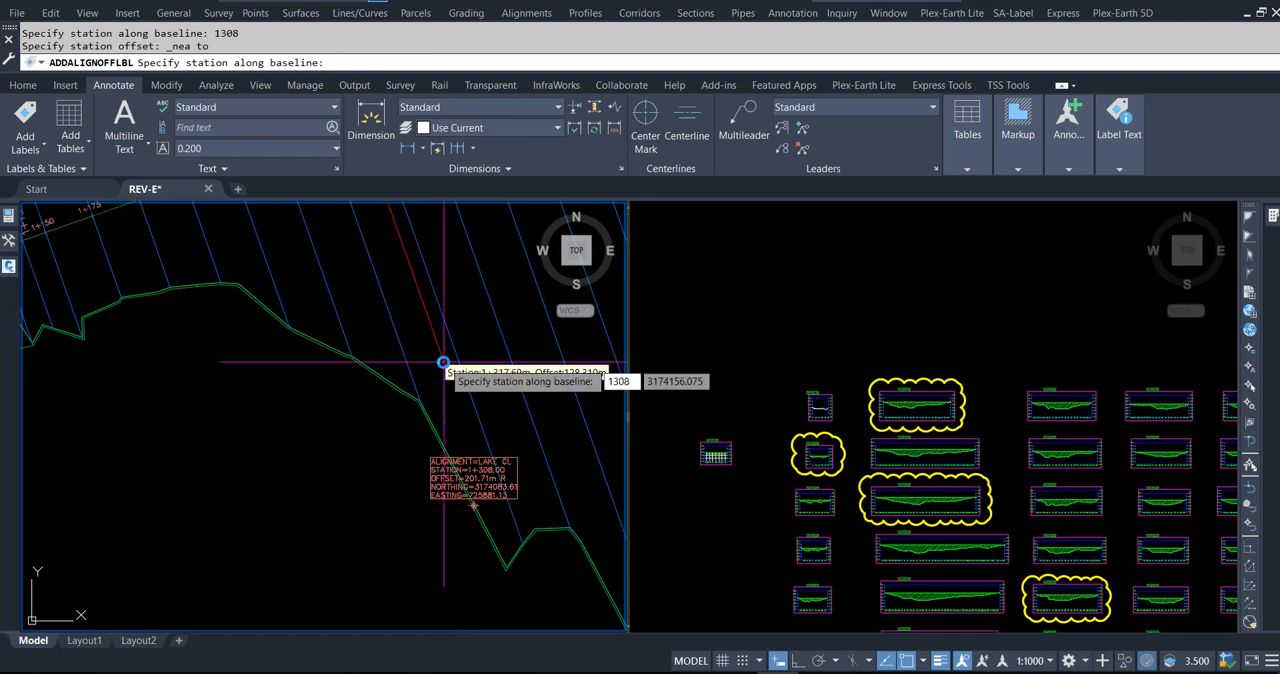
{"action": "type", "text": "1308"}
{"action": "key", "text": "Return"}
{"action": "scroll", "coordinate": [500, 556], "scroll_direction": "down", "scroll_amount": 3}
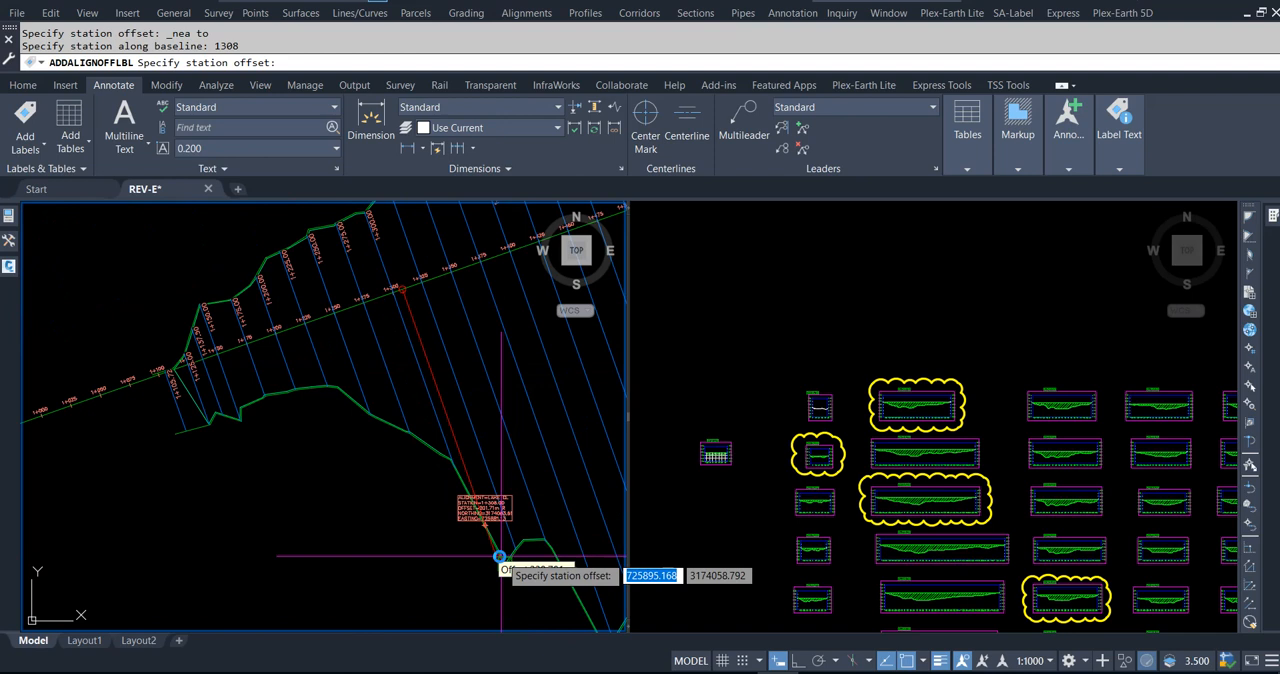
{"action": "scroll", "coordinate": [501, 557], "scroll_direction": "down", "scroll_amount": 2}
{"action": "scroll", "coordinate": [434, 338], "scroll_direction": "up", "scroll_amount": 8}
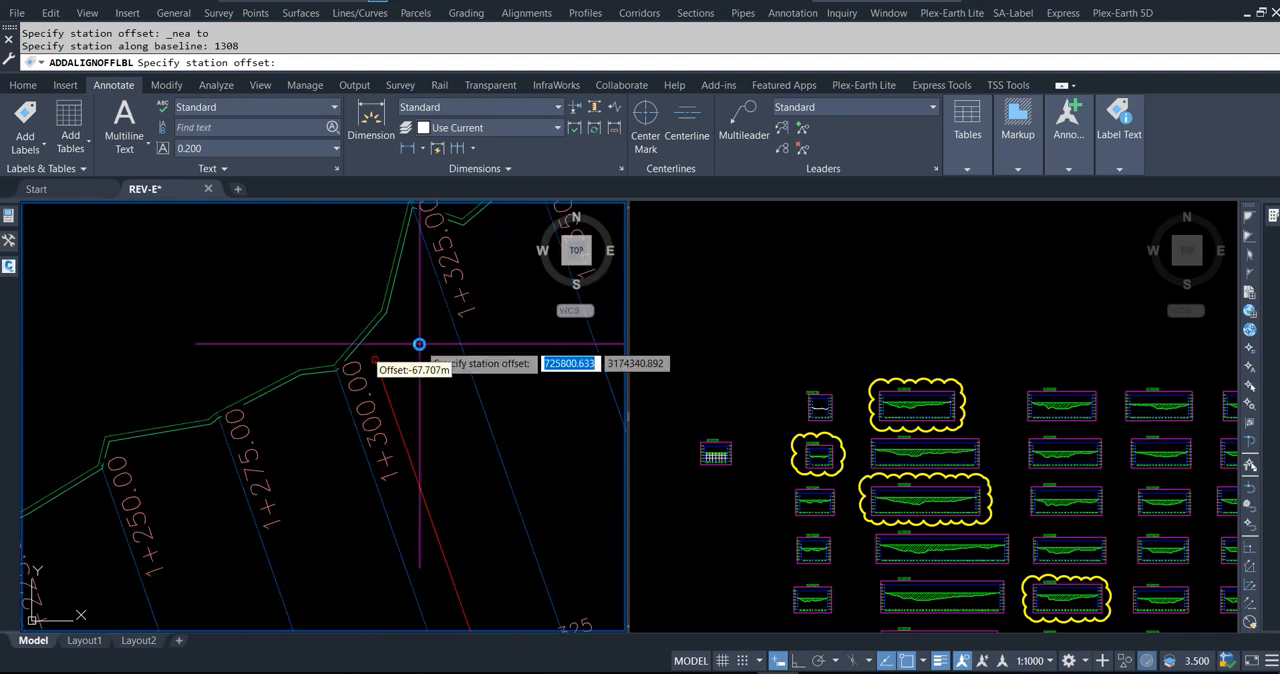
{"action": "right_click", "coordinate": [420, 344], "text": "shift"}
{"action": "left_click", "coordinate": [455, 306]}
{"action": "scroll", "coordinate": [378, 338], "scroll_direction": "up", "scroll_amount": 4}
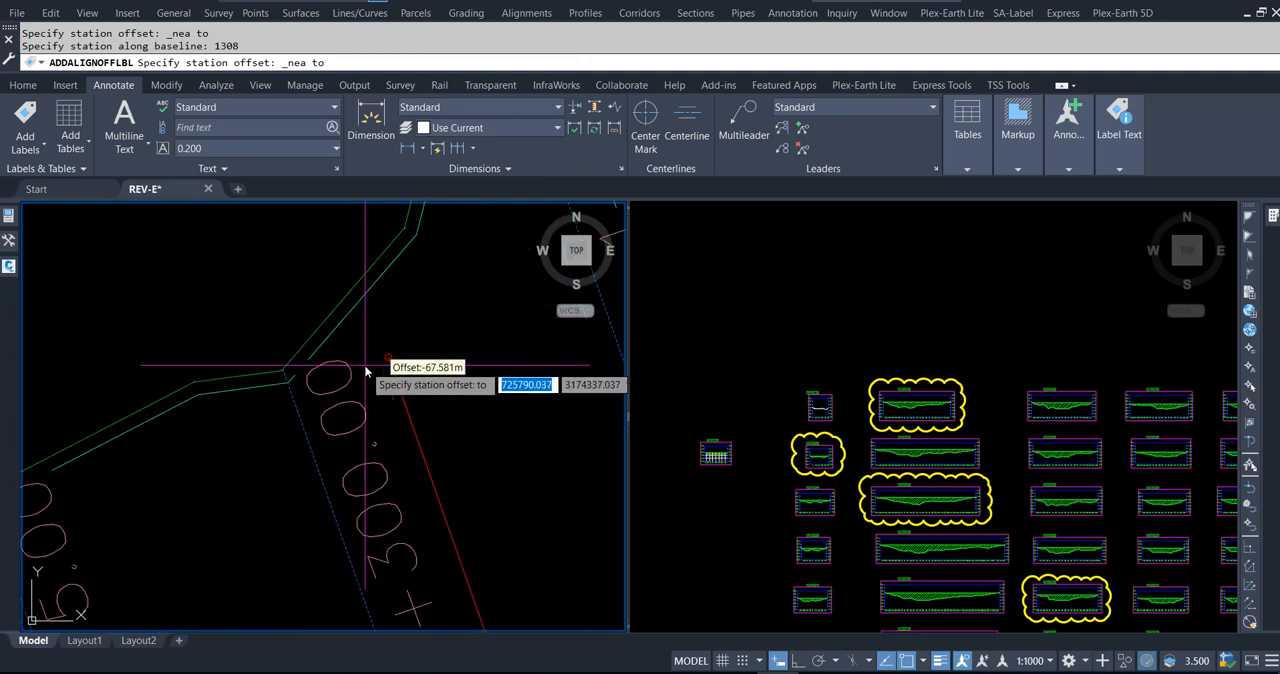
{"action": "left_click", "coordinate": [369, 273]}
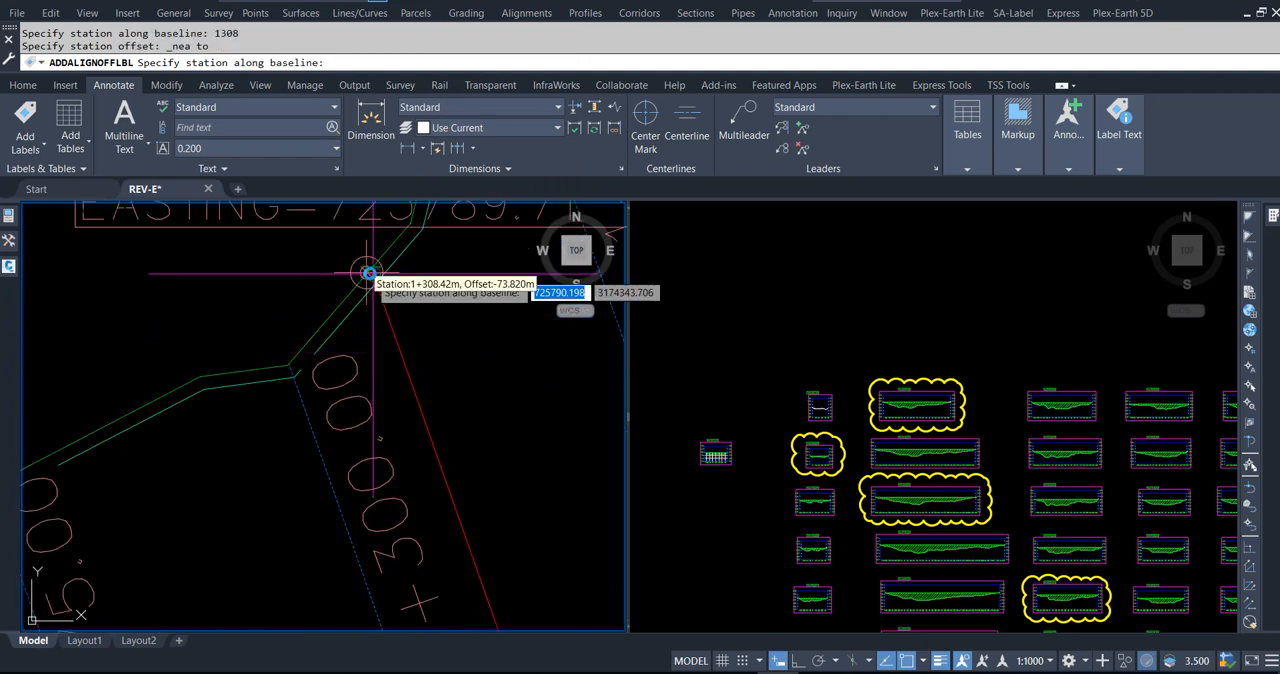
{"action": "key", "text": "Escape"}
{"action": "scroll", "coordinate": [369, 273], "scroll_direction": "down", "scroll_amount": 3}
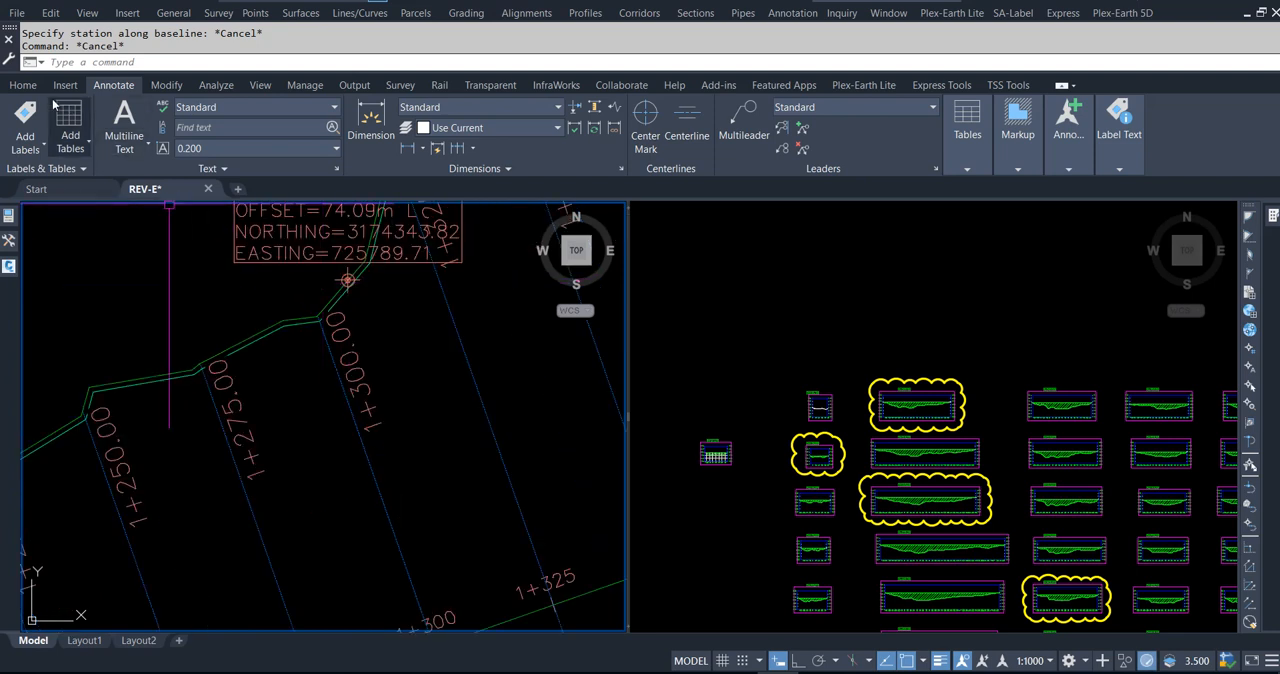
Step: Start creating sample lines on the LAKE CL alignment and enter 74.09 as the station
{"action": "left_click", "coordinate": [23, 85]}
{"action": "left_click", "coordinate": [551, 131]}
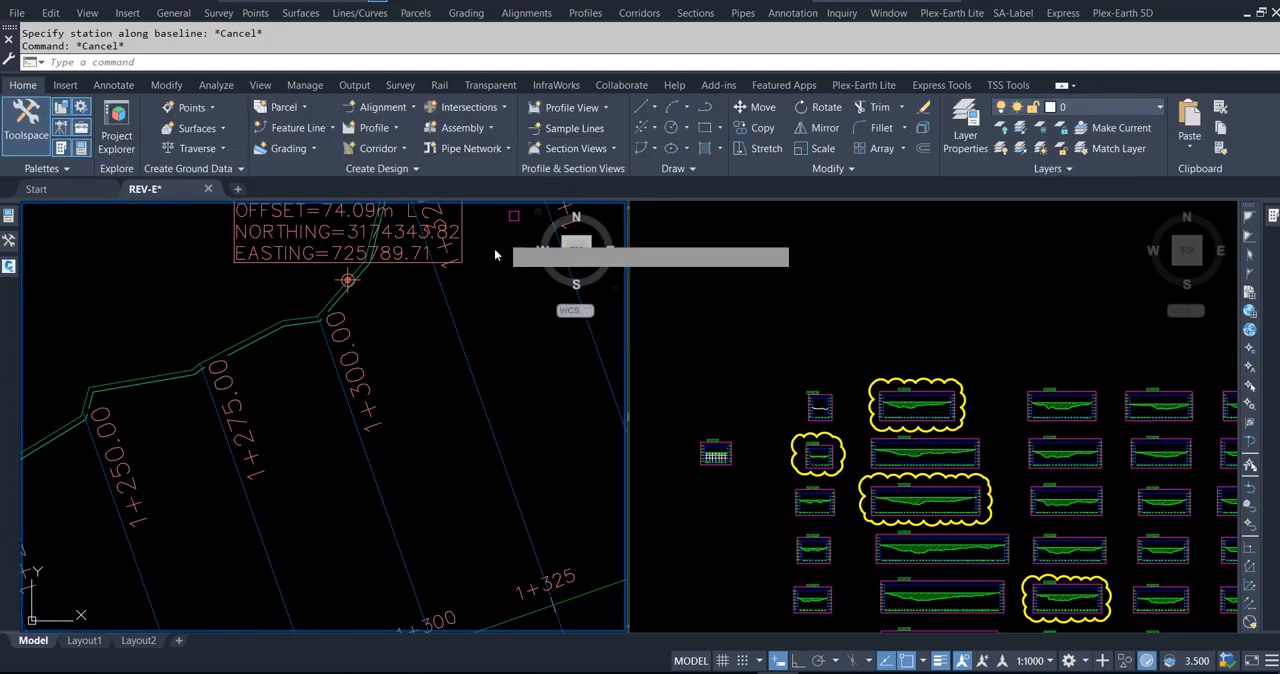
{"action": "key", "text": "Return"}
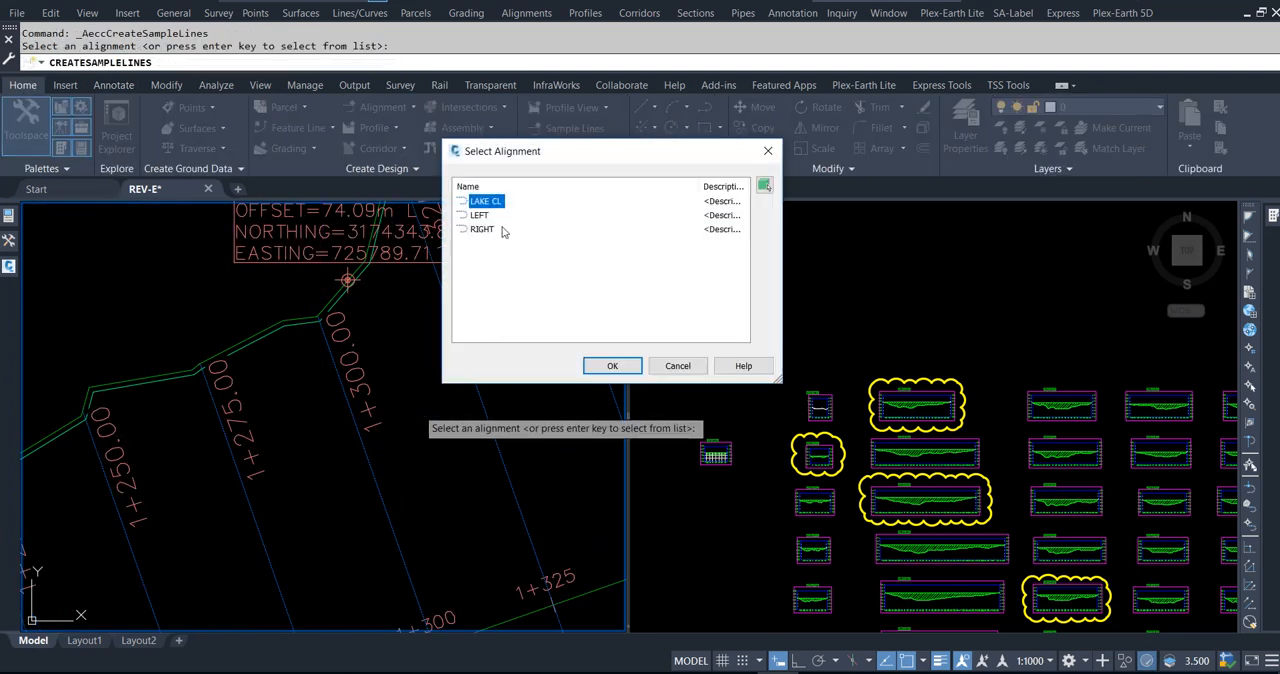
{"action": "key", "text": "Return"}
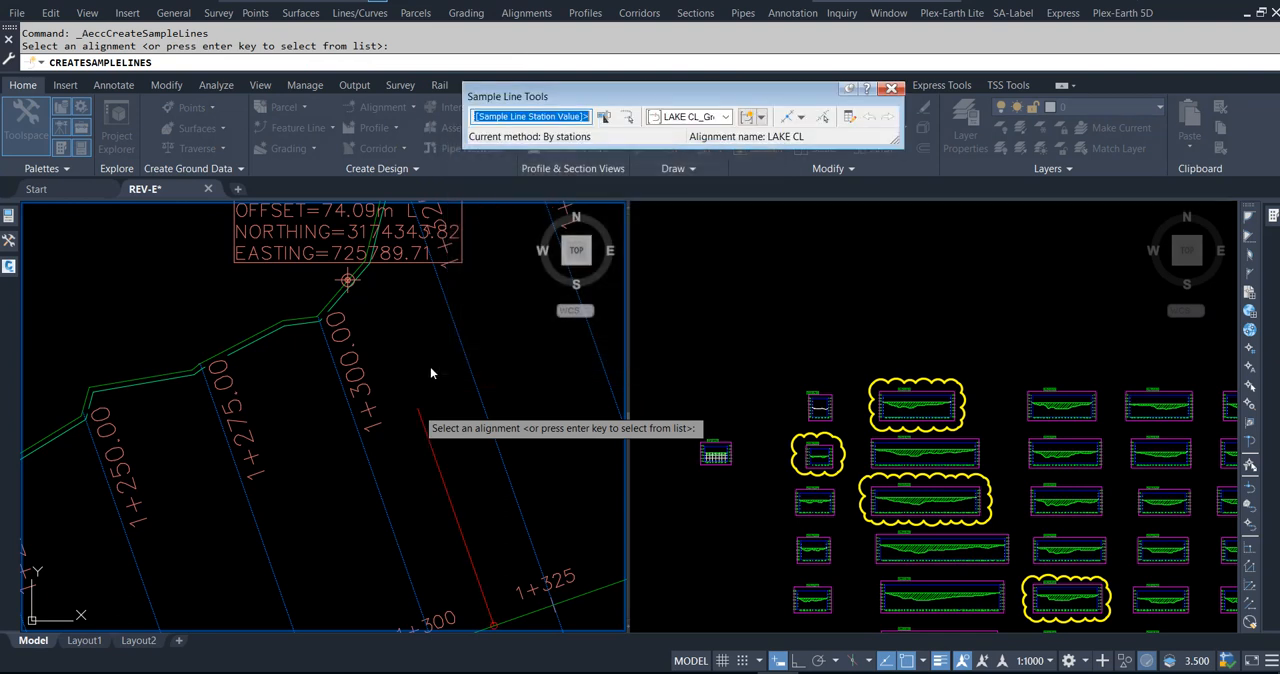
{"action": "middle_click_drag", "start_coordinate": [424, 350], "coordinate": [420, 366]}
{"action": "type", "text": "7"}
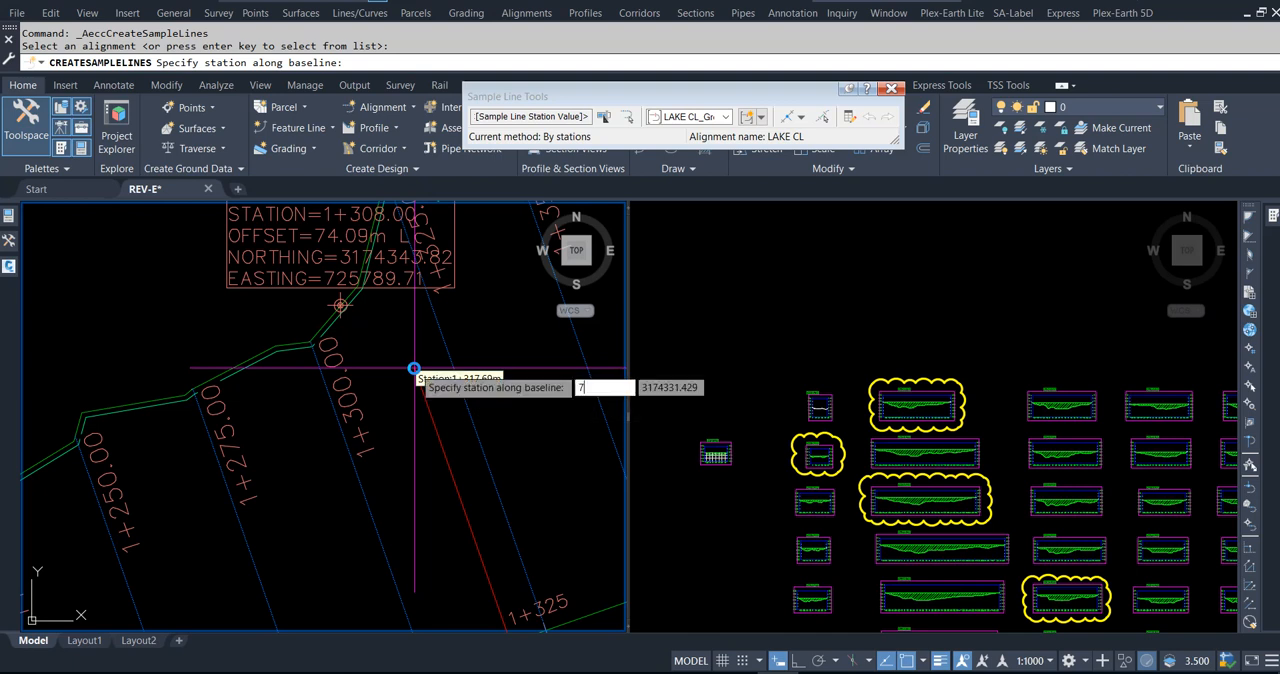
{"action": "type", "text": "4.09"}
{"action": "key", "text": "Return"}
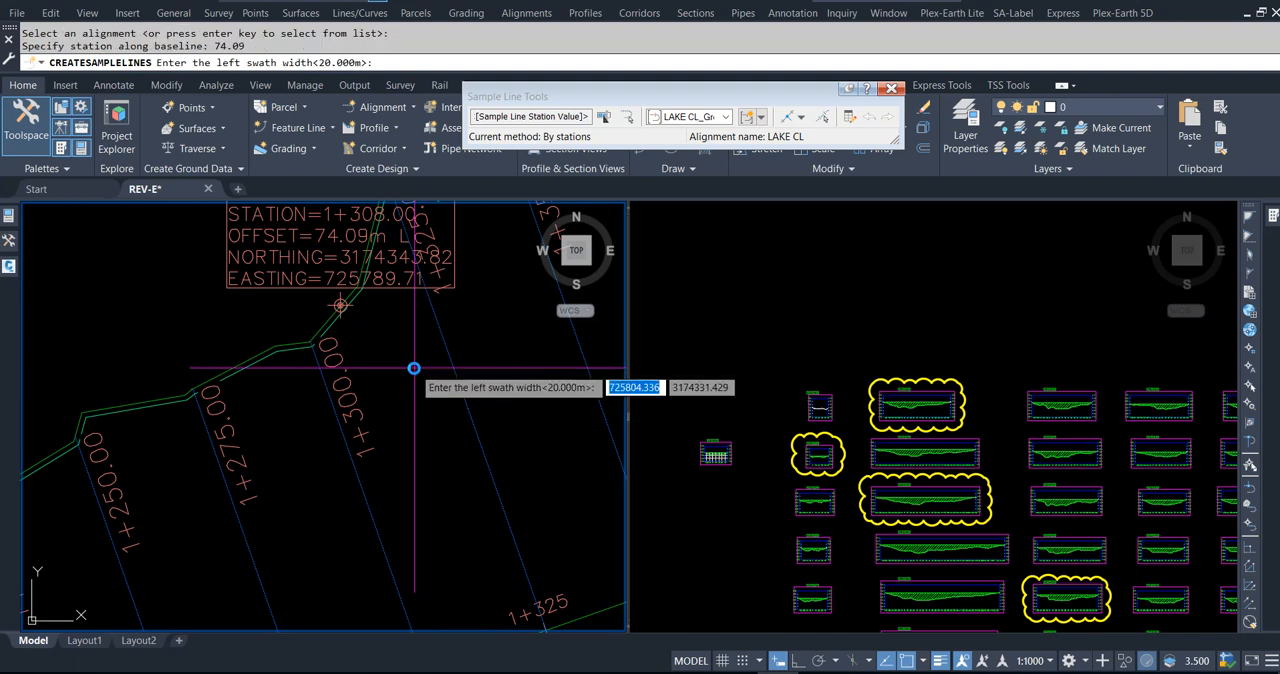
Step: Set the left swath width to 201.71 m, accept the default 20 m right swath width and finish creating sample lines
{"action": "scroll", "coordinate": [410, 410], "scroll_direction": "down", "scroll_amount": 4}
{"action": "scroll", "coordinate": [441, 537], "scroll_direction": "up", "scroll_amount": 8}
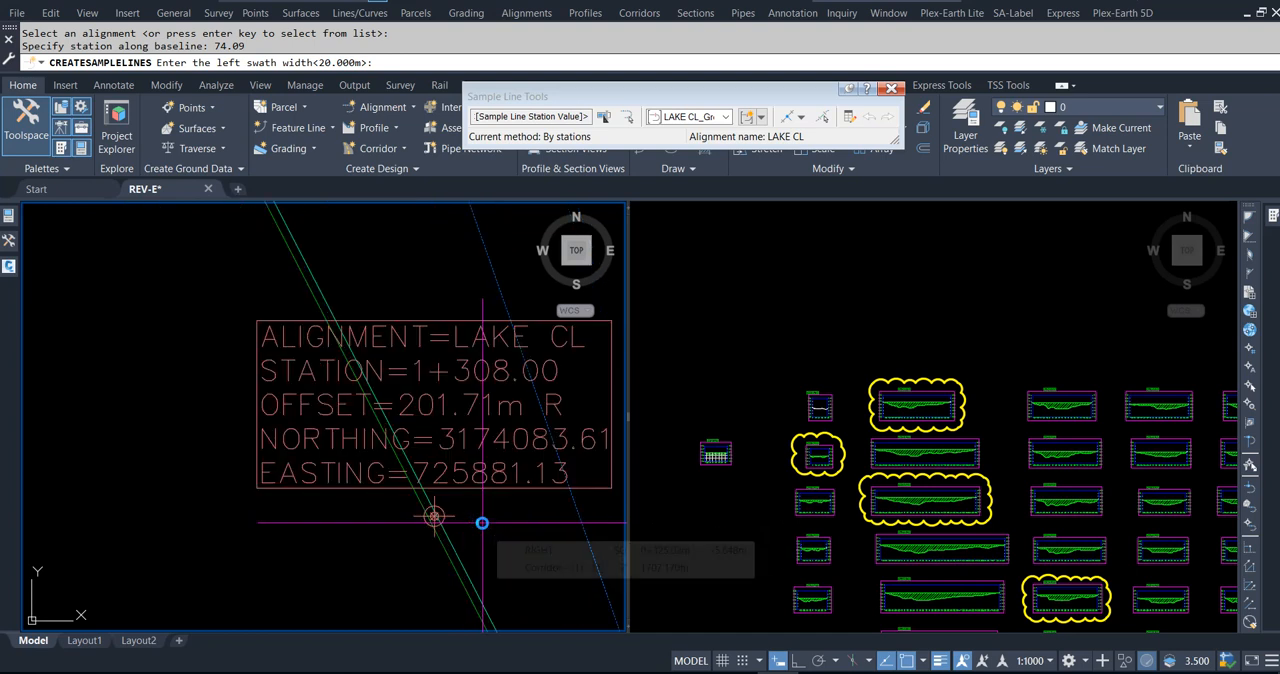
{"action": "type", "text": "201"}
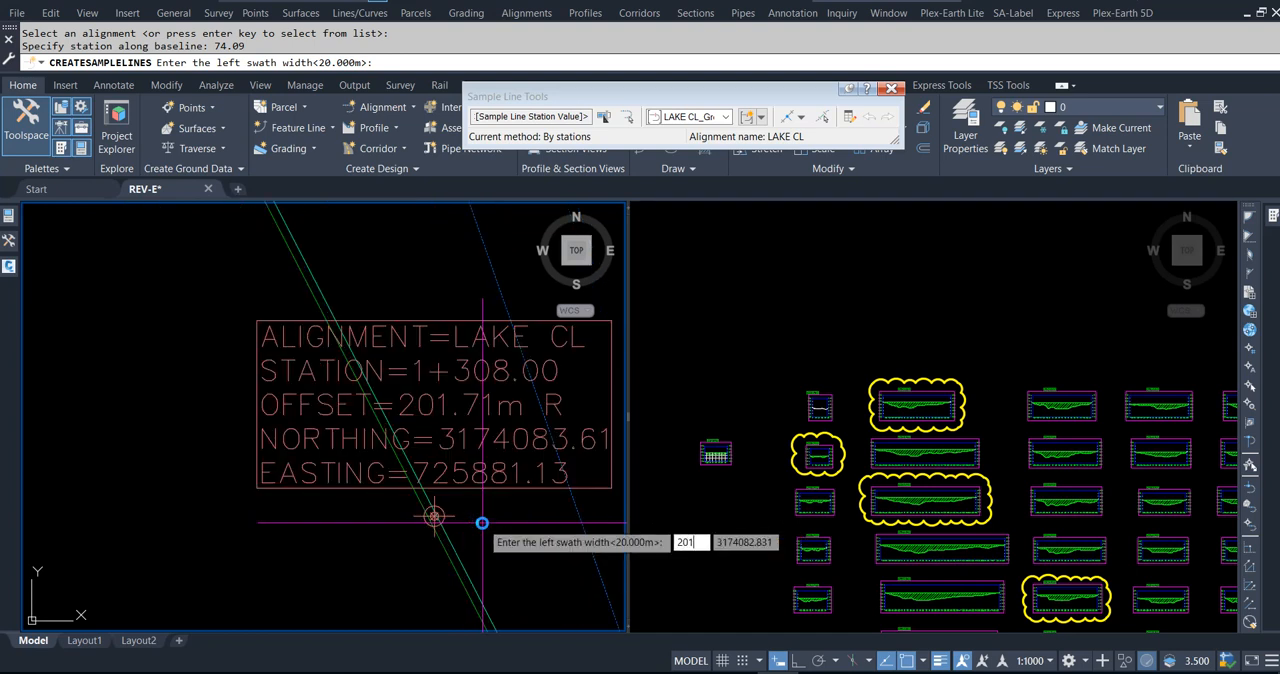
{"action": "type", "text": ".71"}
{"action": "key", "text": "Return"}
{"action": "key", "text": "Return"}
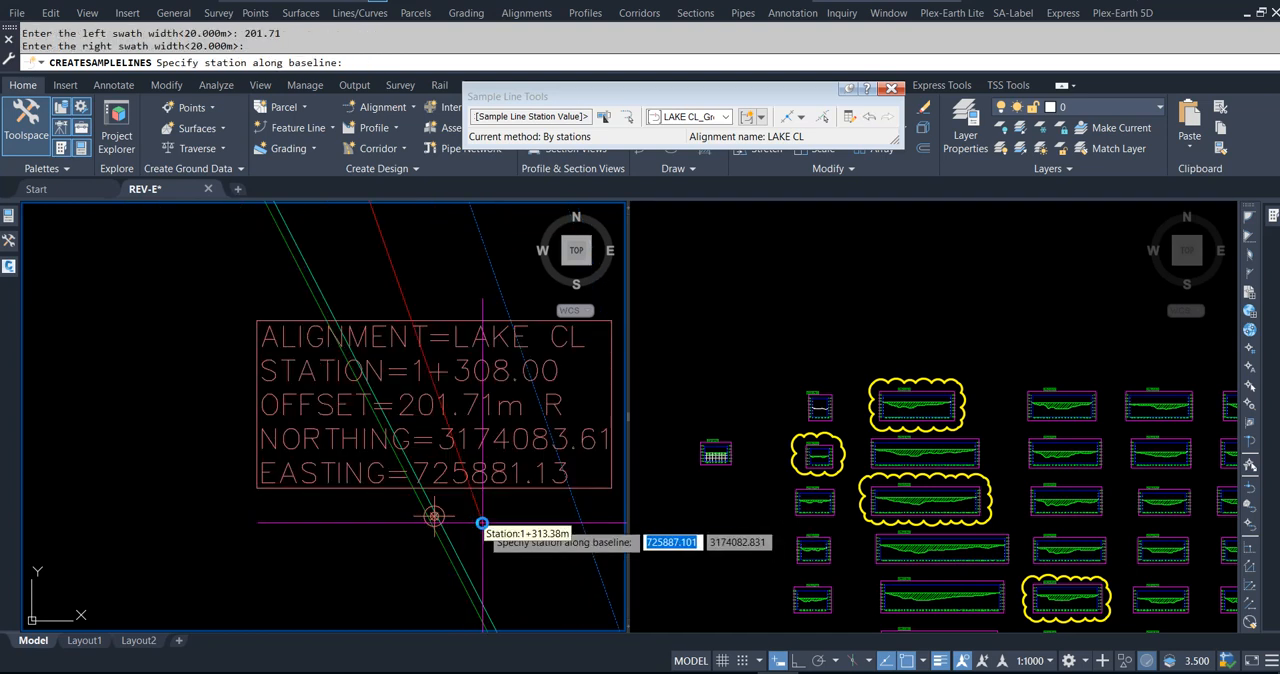
{"action": "key", "text": "Return"}
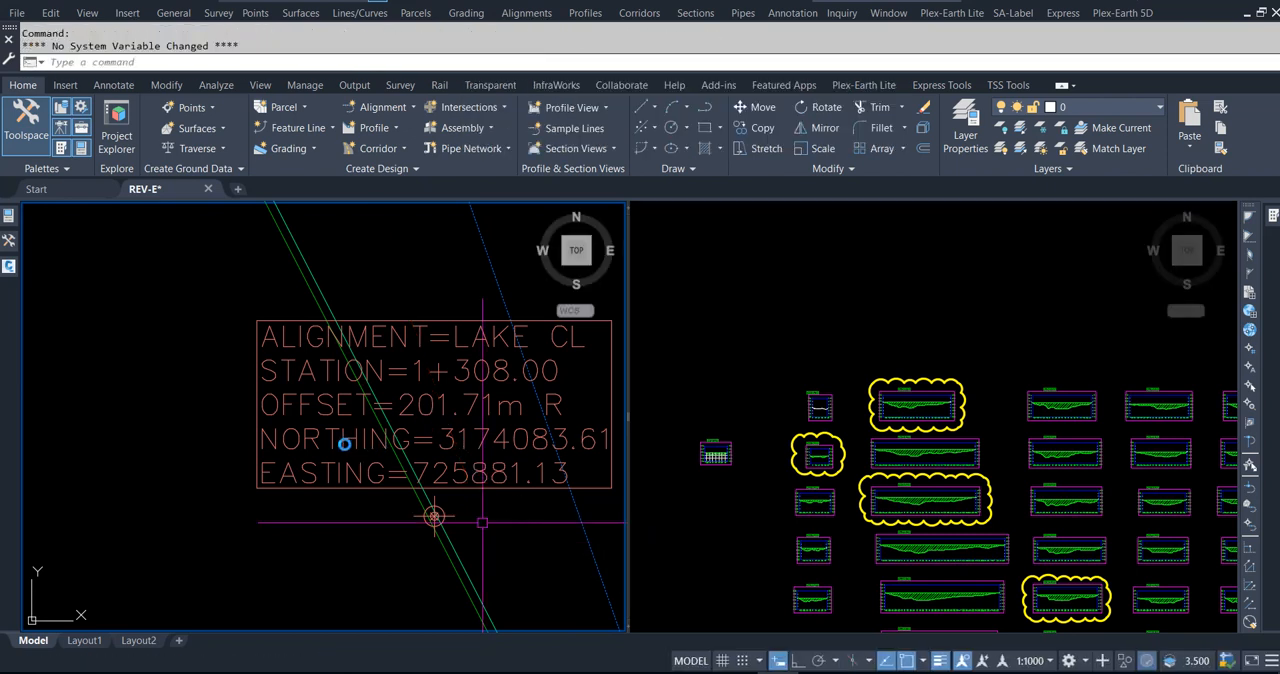
Step: Start creating sample lines on the LAKE CL alignment and enter 1308 as the station
{"action": "scroll", "coordinate": [285, 343], "scroll_direction": "down", "scroll_amount": 2}
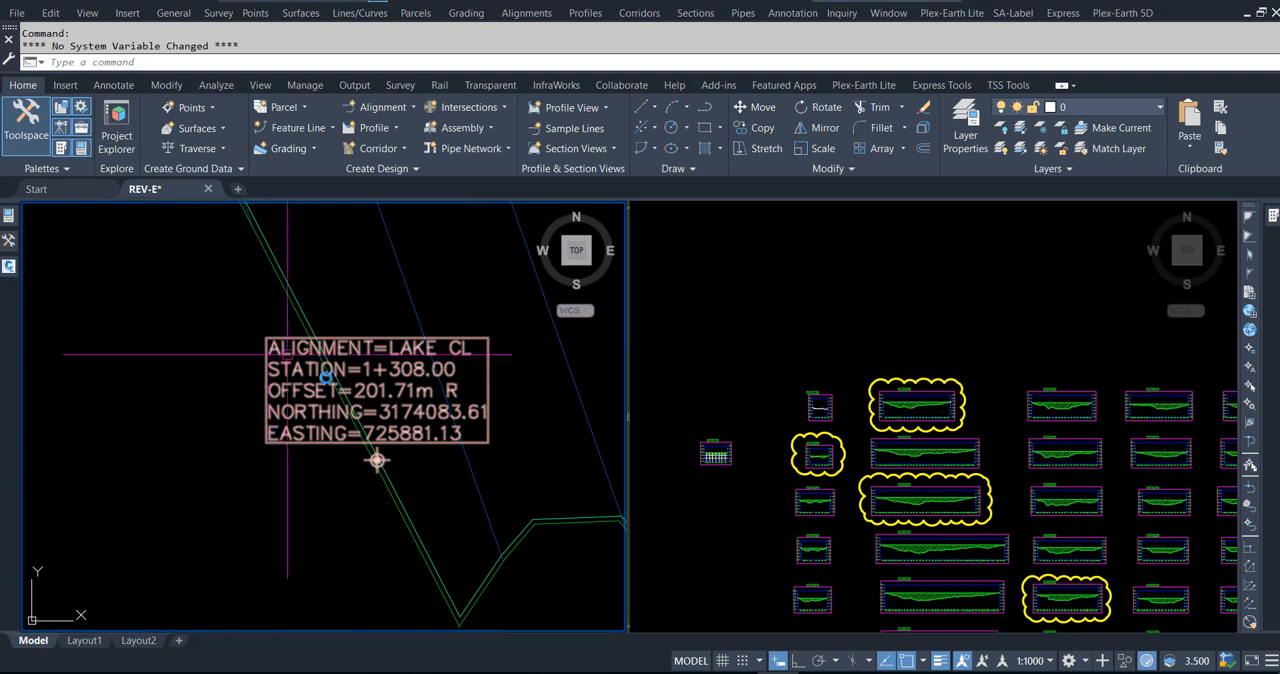
{"action": "scroll", "coordinate": [441, 490], "scroll_direction": "down", "scroll_amount": 3}
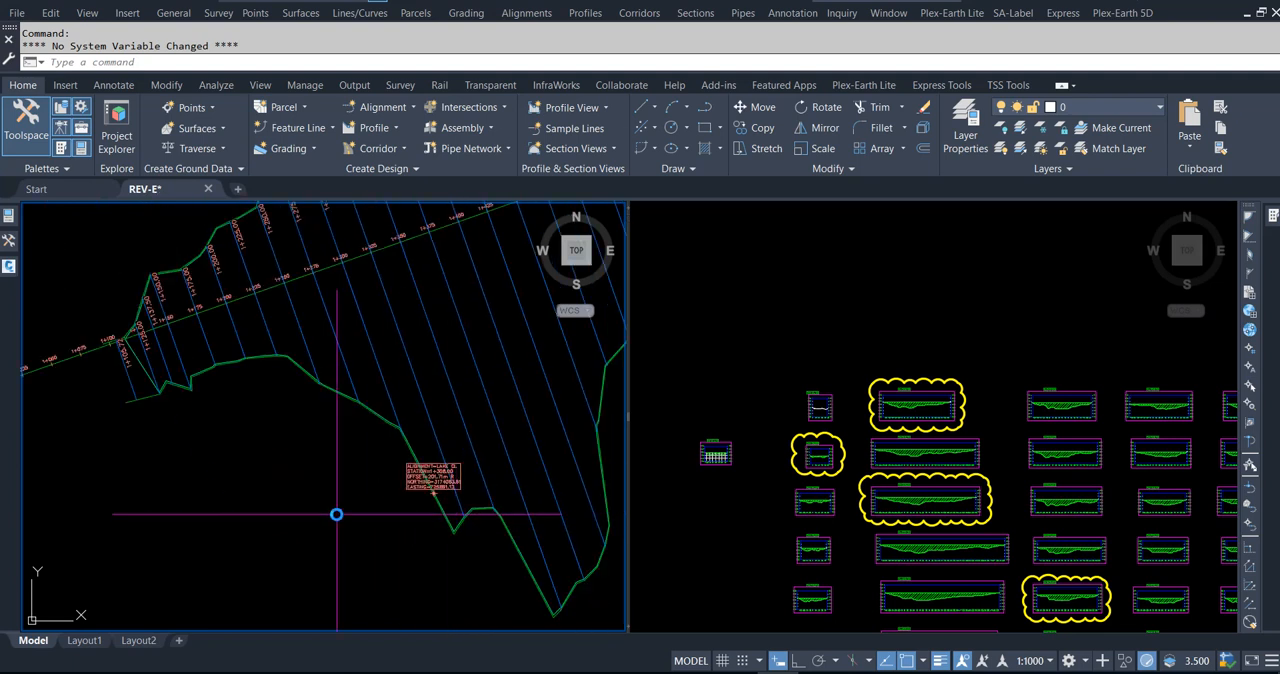
{"action": "middle_click_drag", "start_coordinate": [383, 286], "coordinate": [418, 372]}
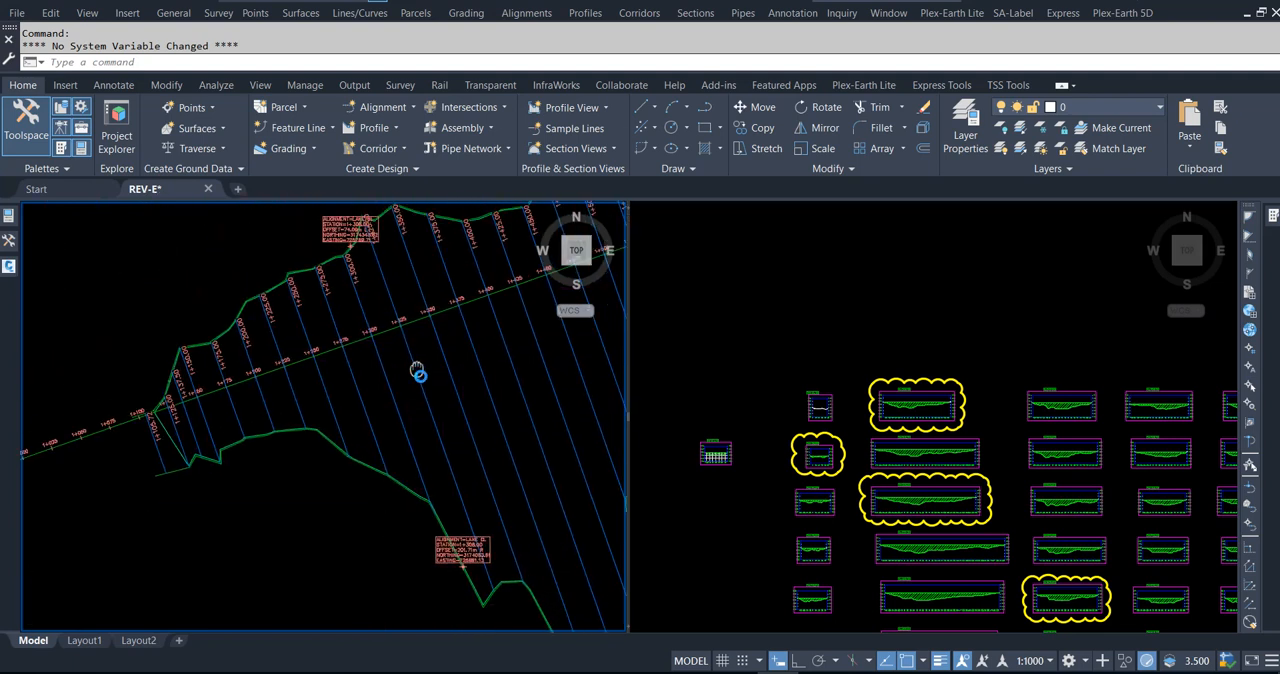
{"action": "scroll", "coordinate": [416, 366], "scroll_direction": "up", "scroll_amount": 2}
{"action": "scroll", "coordinate": [411, 380], "scroll_direction": "up", "scroll_amount": 1}
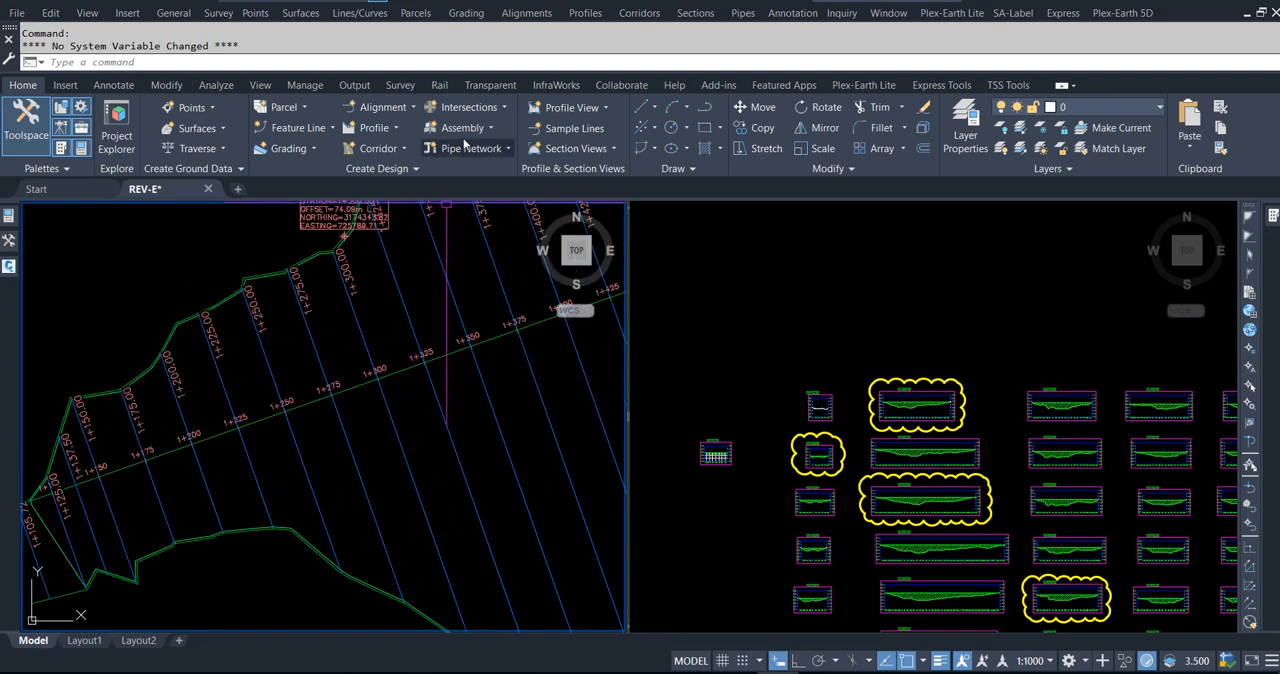
{"action": "left_click", "coordinate": [569, 134]}
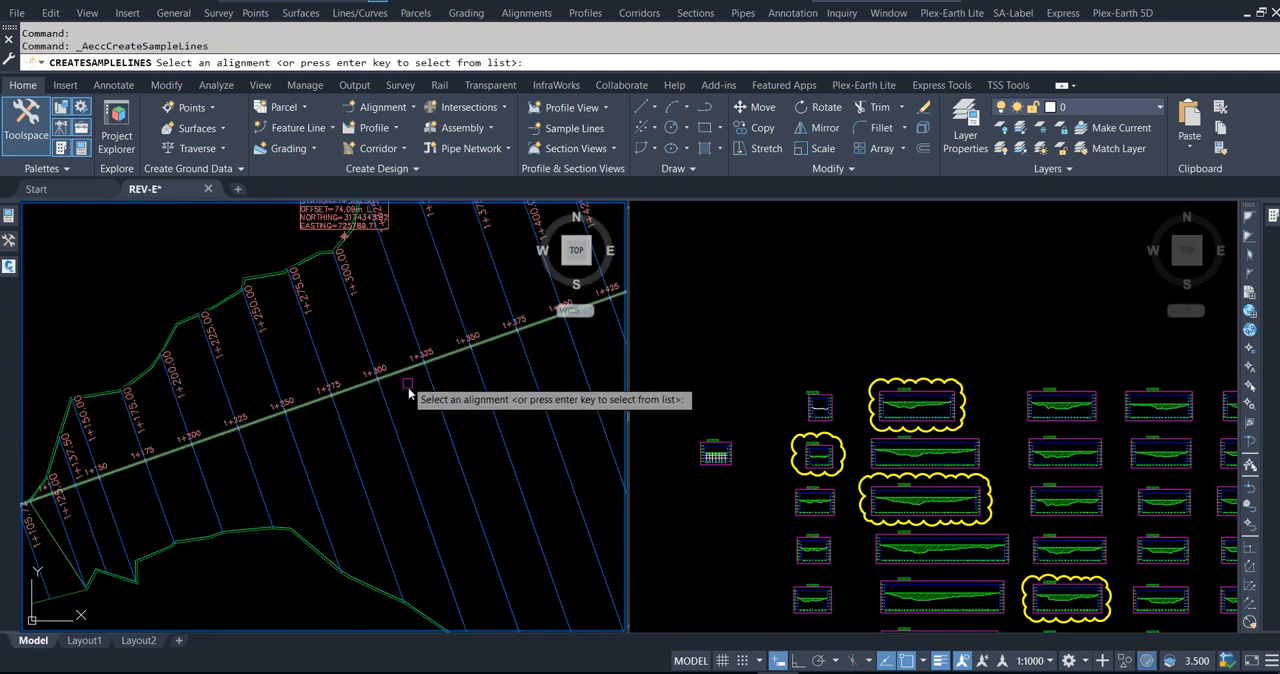
{"action": "key", "text": "Return"}
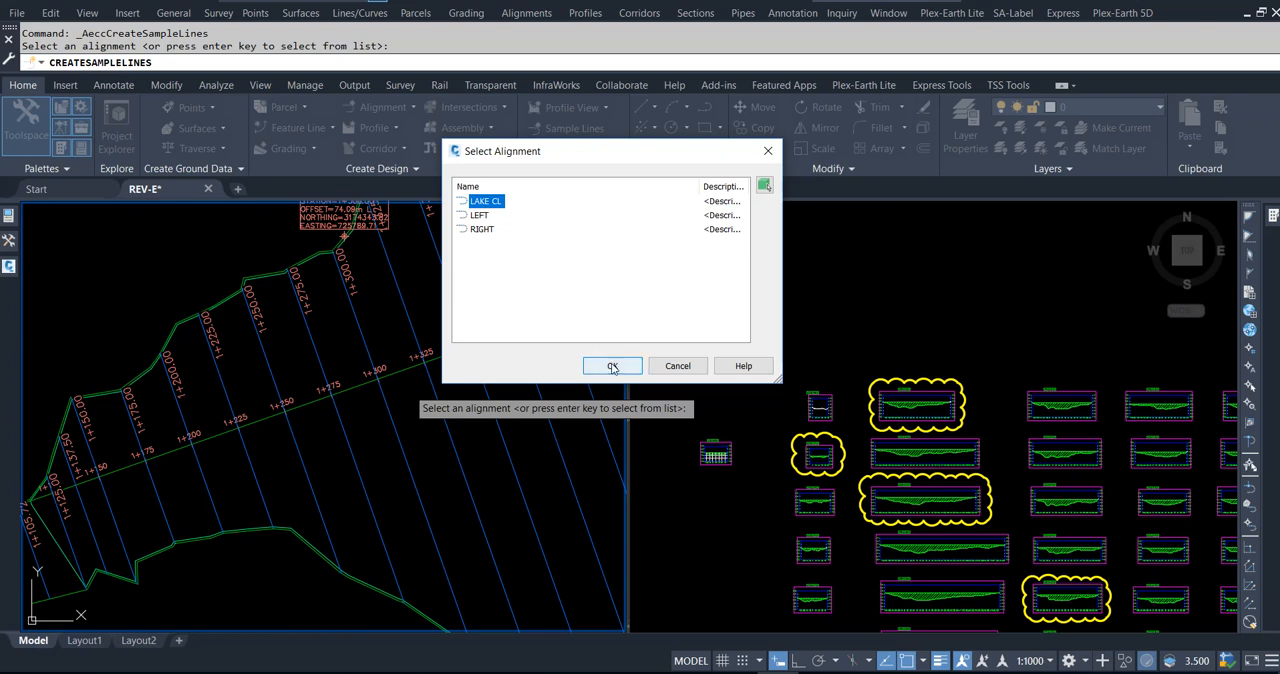
{"action": "key", "text": "Return"}
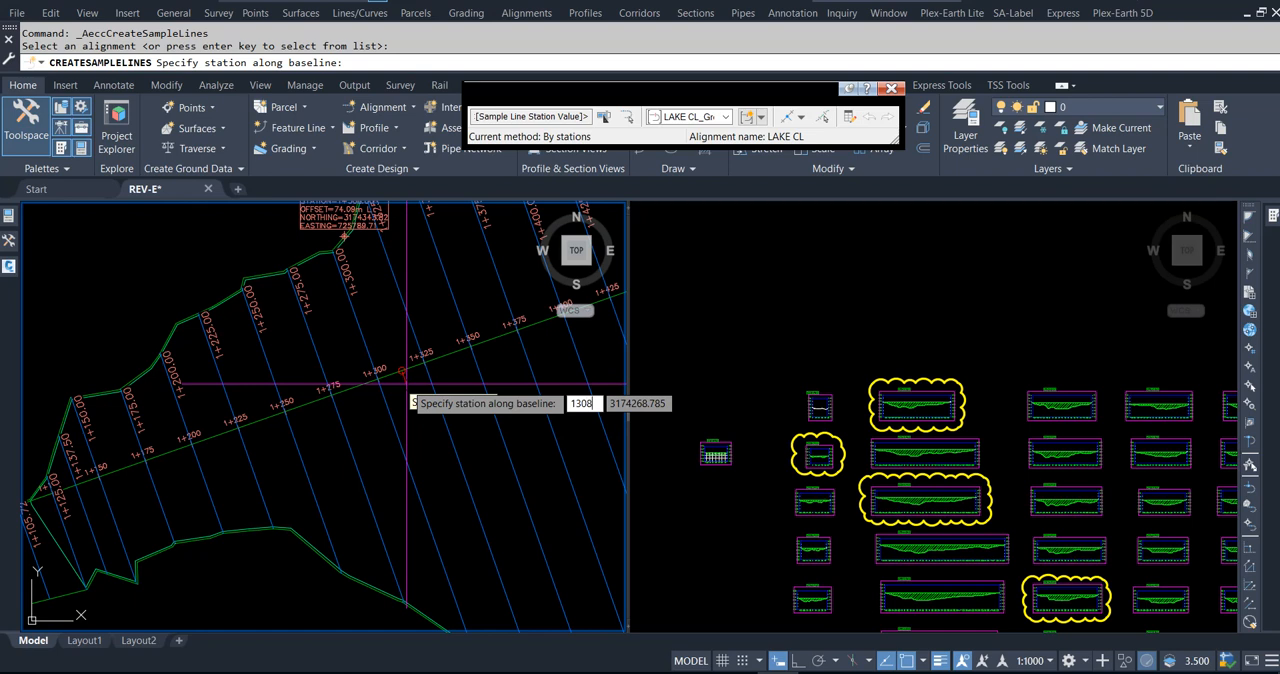
{"action": "key", "text": "Return"}
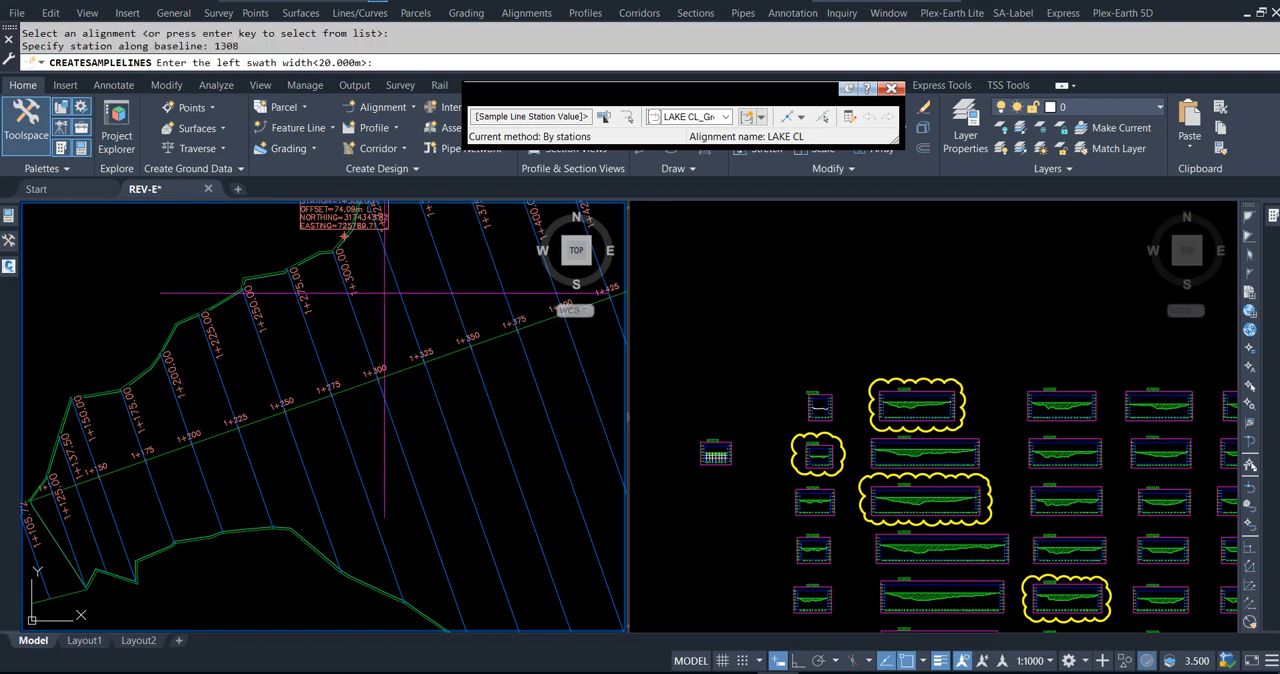
Step: Set the left swath width to 74.09 m, matching the offset label on the northern lake boundary
{"action": "middle_click_drag", "start_coordinate": [382, 296], "coordinate": [380, 346]}
{"action": "scroll", "coordinate": [348, 278], "scroll_direction": "up", "scroll_amount": 5}
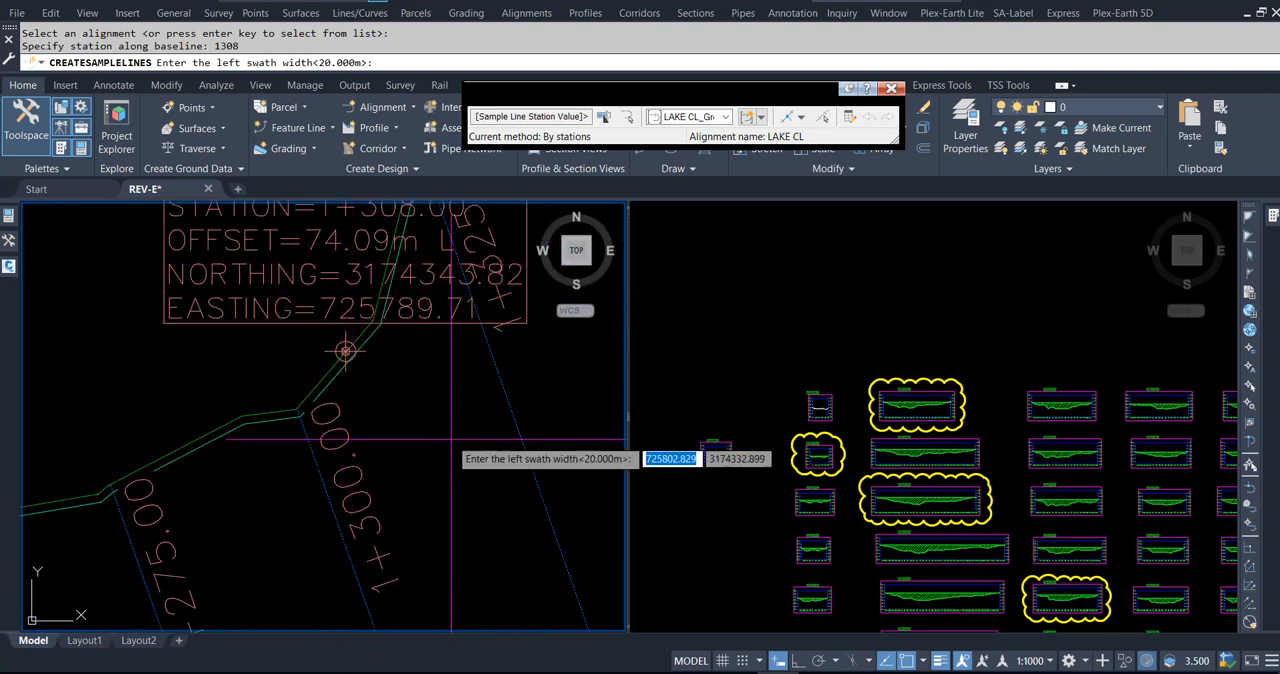
{"action": "type", "text": "74.09"}
{"action": "key", "text": "Return"}
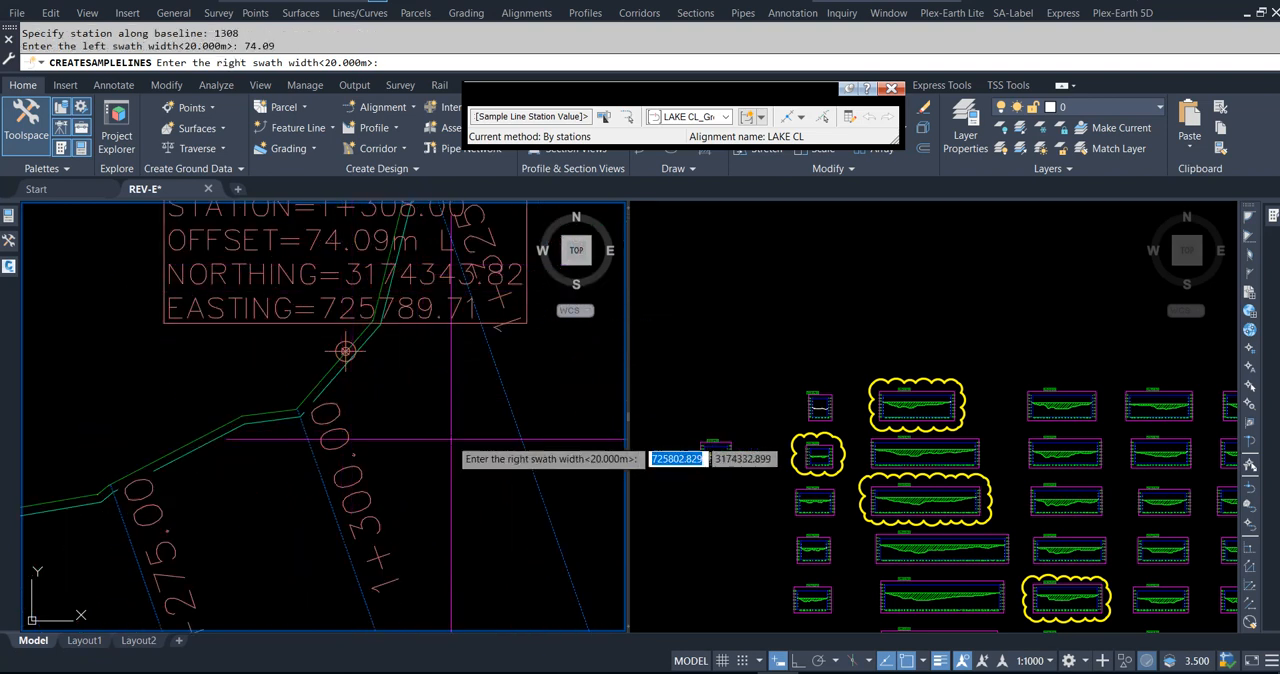
Step: Set the right swath width to 201.71 m from the southern boundary label and finish creating sample lines
{"action": "scroll", "coordinate": [414, 397], "scroll_direction": "down", "scroll_amount": 8}
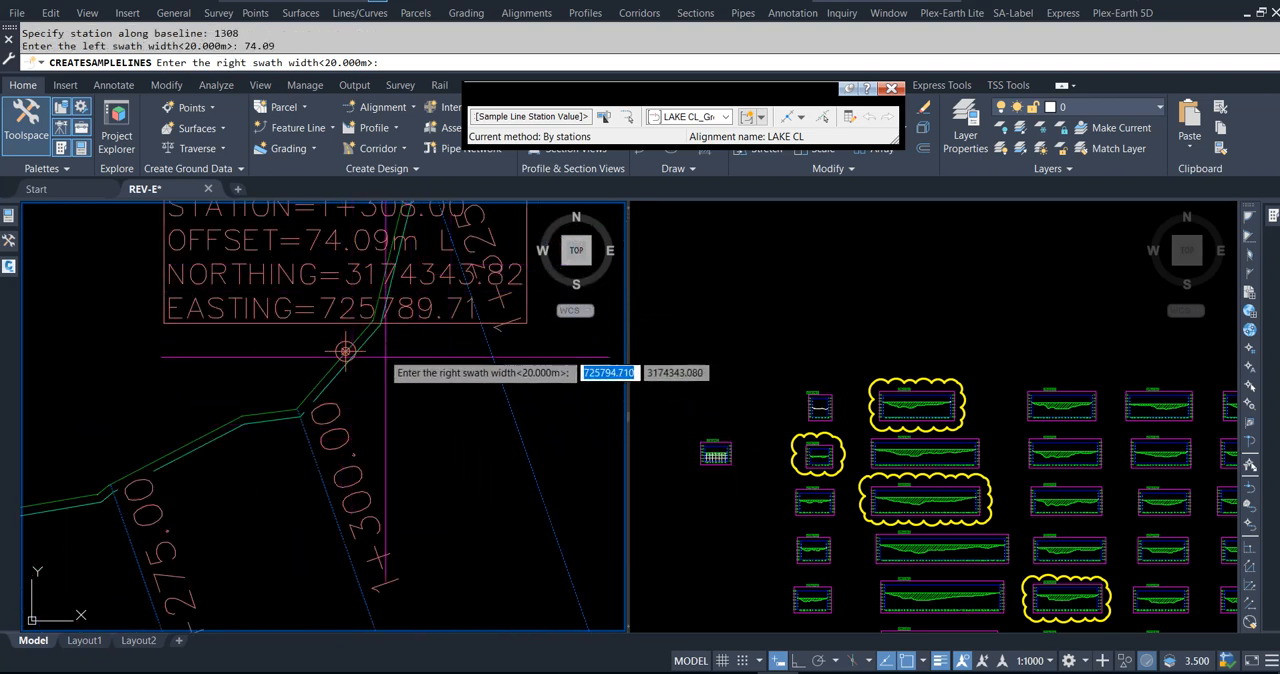
{"action": "scroll", "coordinate": [407, 391], "scroll_direction": "up", "scroll_amount": 10}
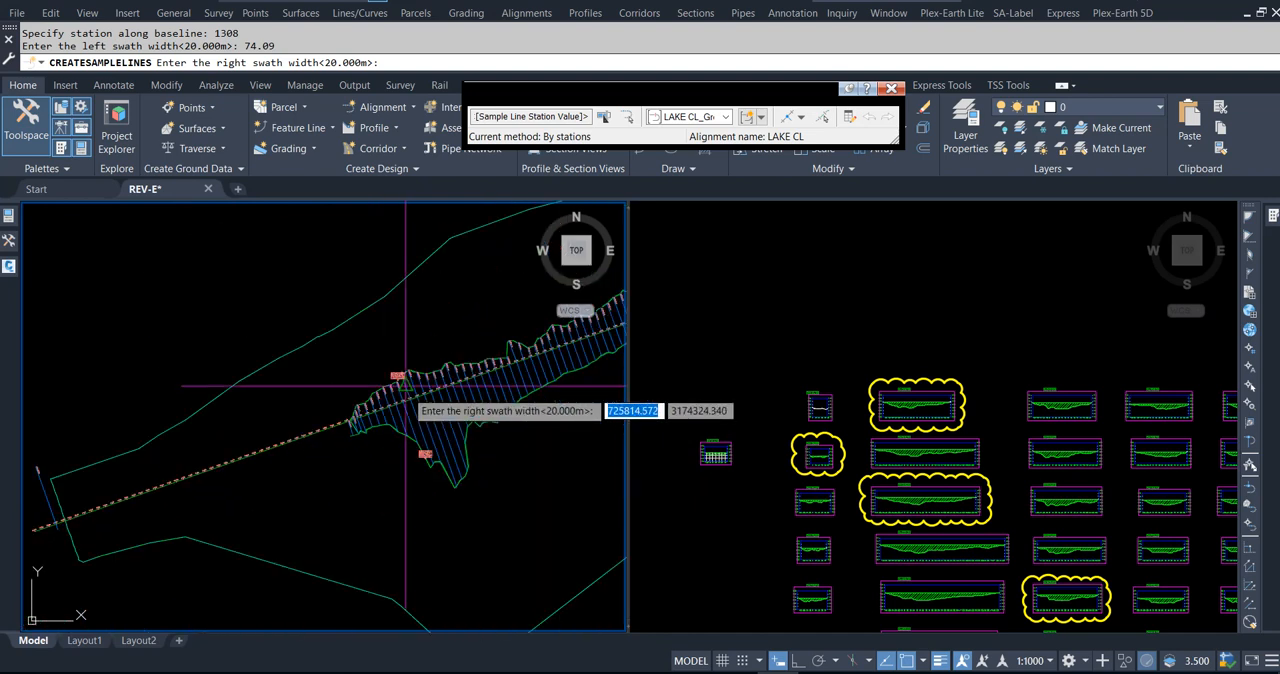
{"action": "type", "text": "201.71"}
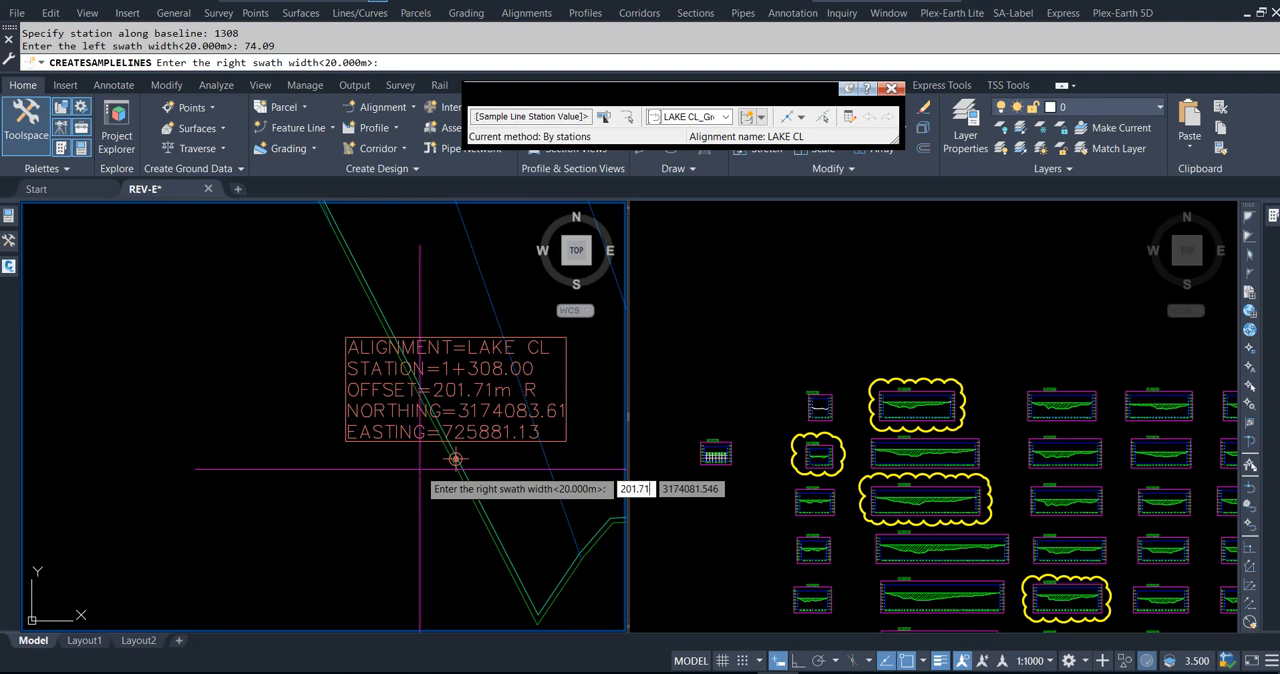
{"action": "left_click", "coordinate": [455, 459]}
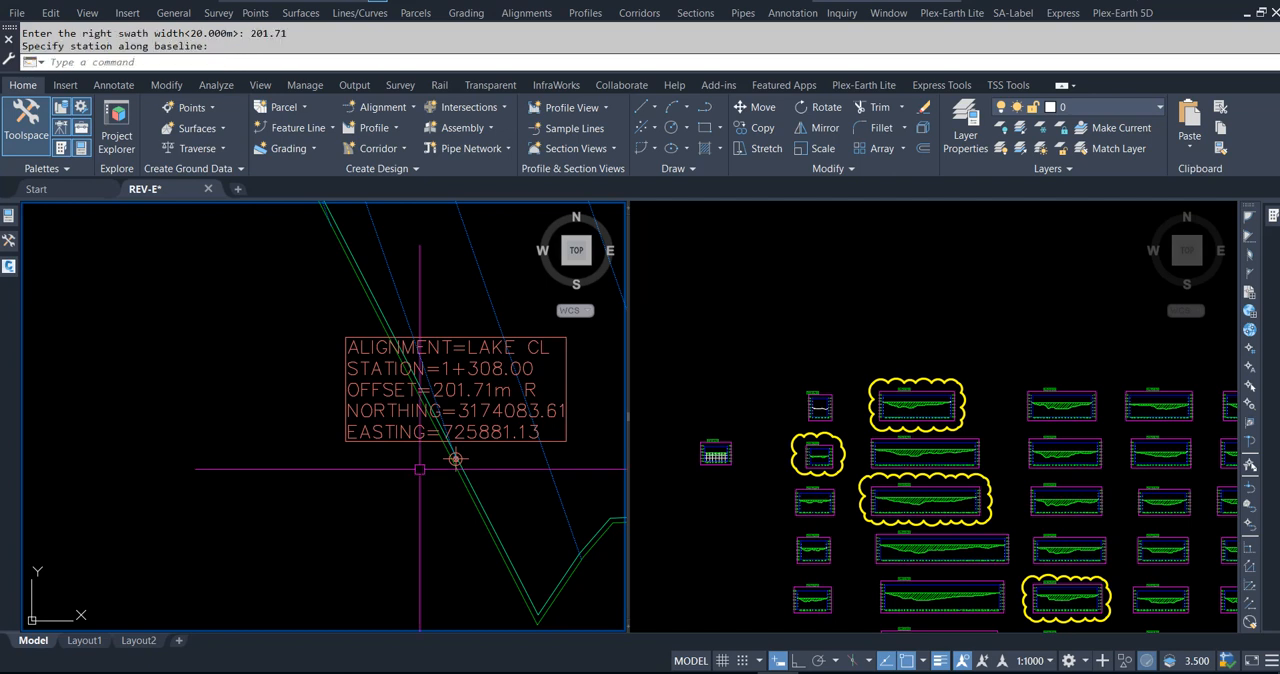
{"action": "key", "text": "Escape"}
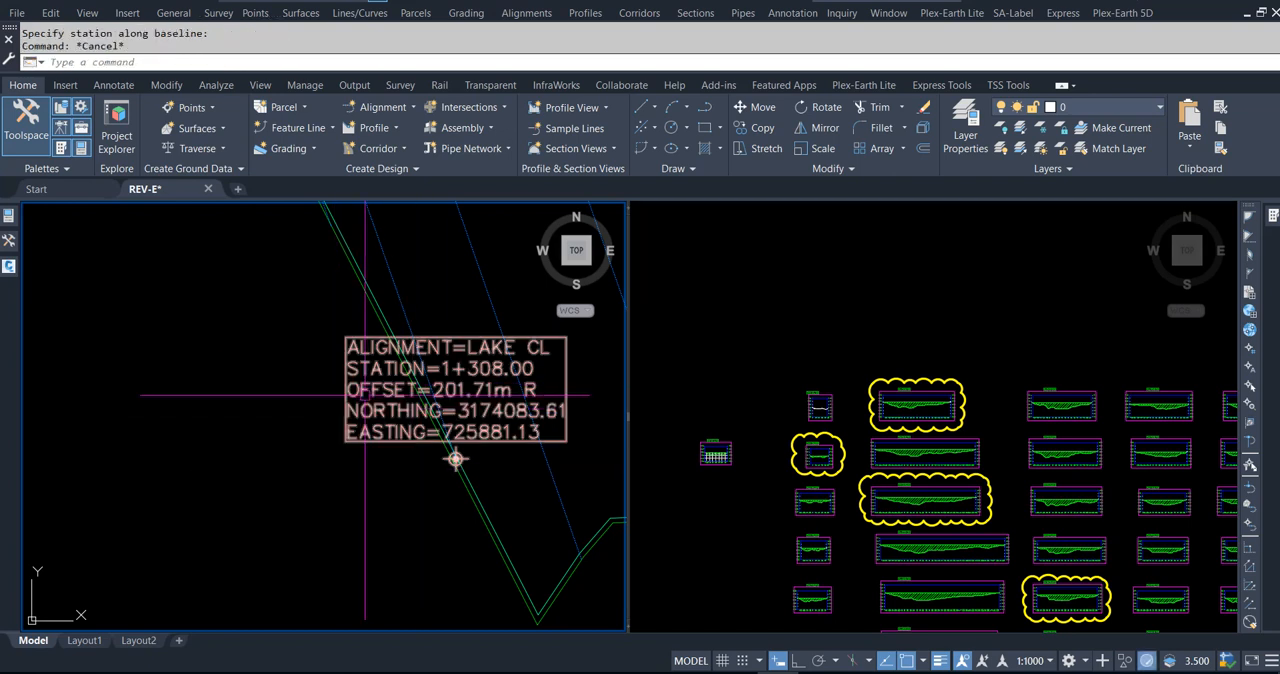
Step: Erase the two station 1+308 Station/Offset labels on the southern and northern lake boundaries
{"action": "left_click", "coordinate": [455, 457]}
{"action": "key", "text": "Delete"}
{"action": "scroll", "coordinate": [406, 451], "scroll_direction": "down", "scroll_amount": 3}
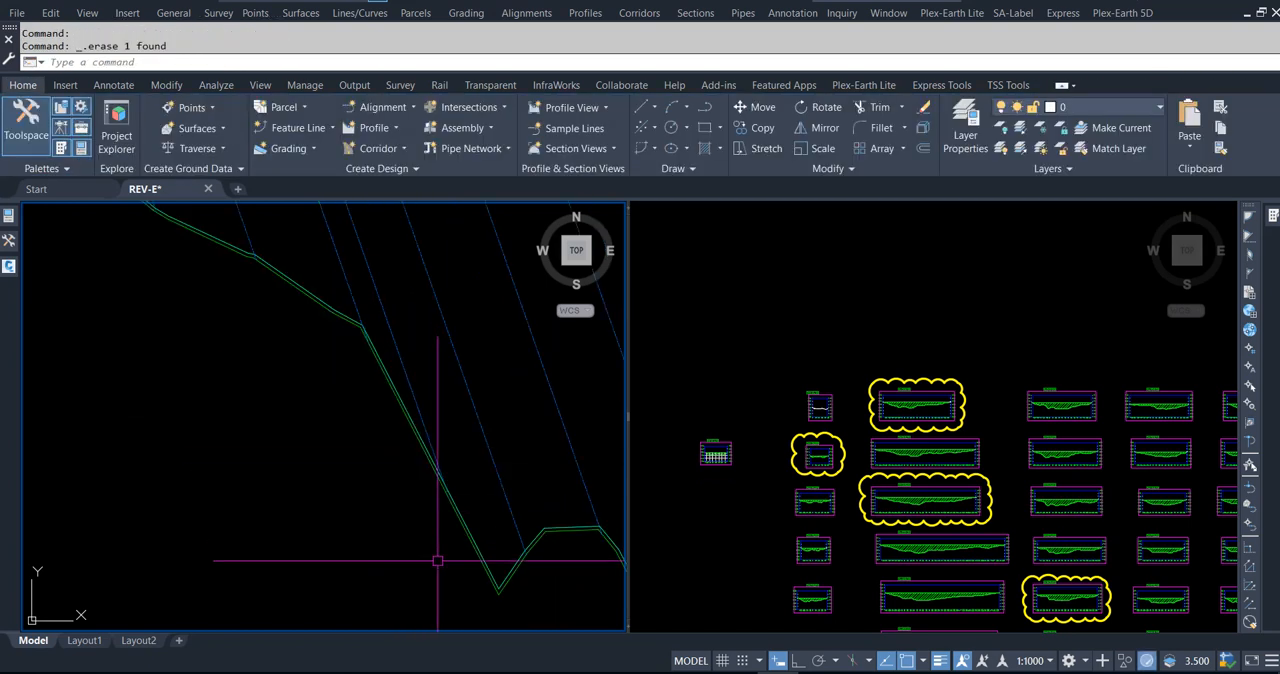
{"action": "scroll", "coordinate": [559, 598], "scroll_direction": "down", "scroll_amount": 2}
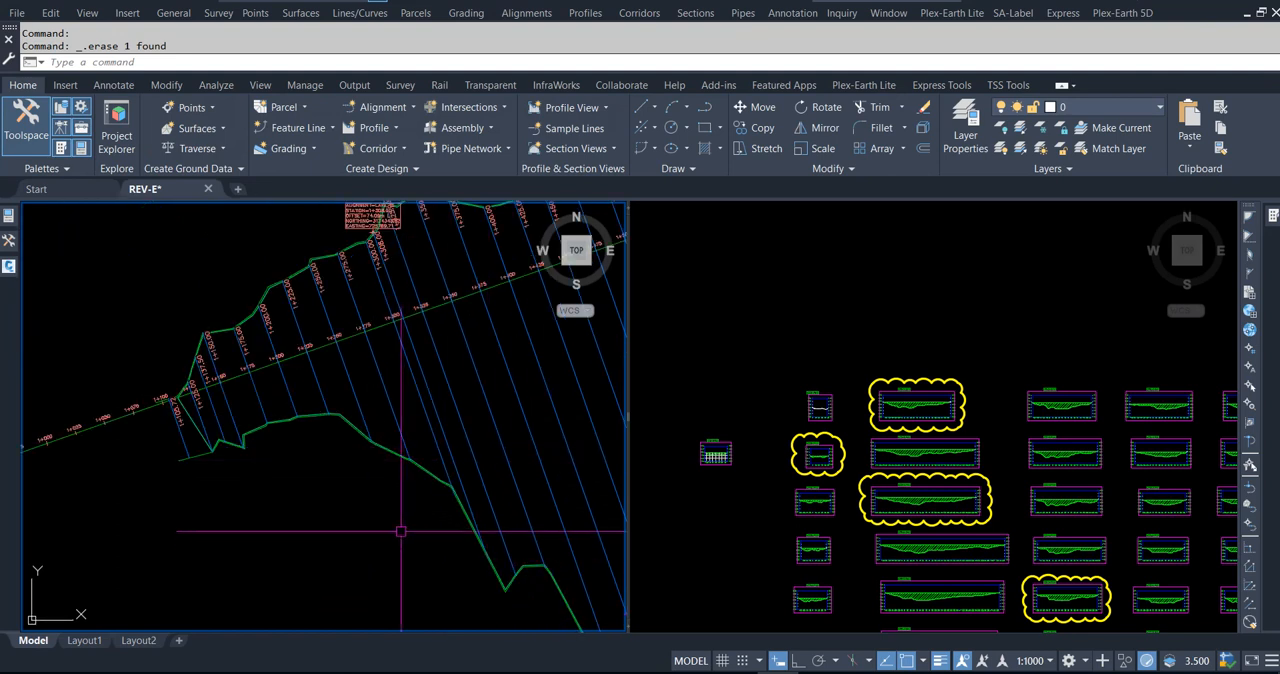
{"action": "middle_click_drag", "start_coordinate": [403, 544], "coordinate": [397, 562]}
{"action": "left_click", "coordinate": [344, 229]}
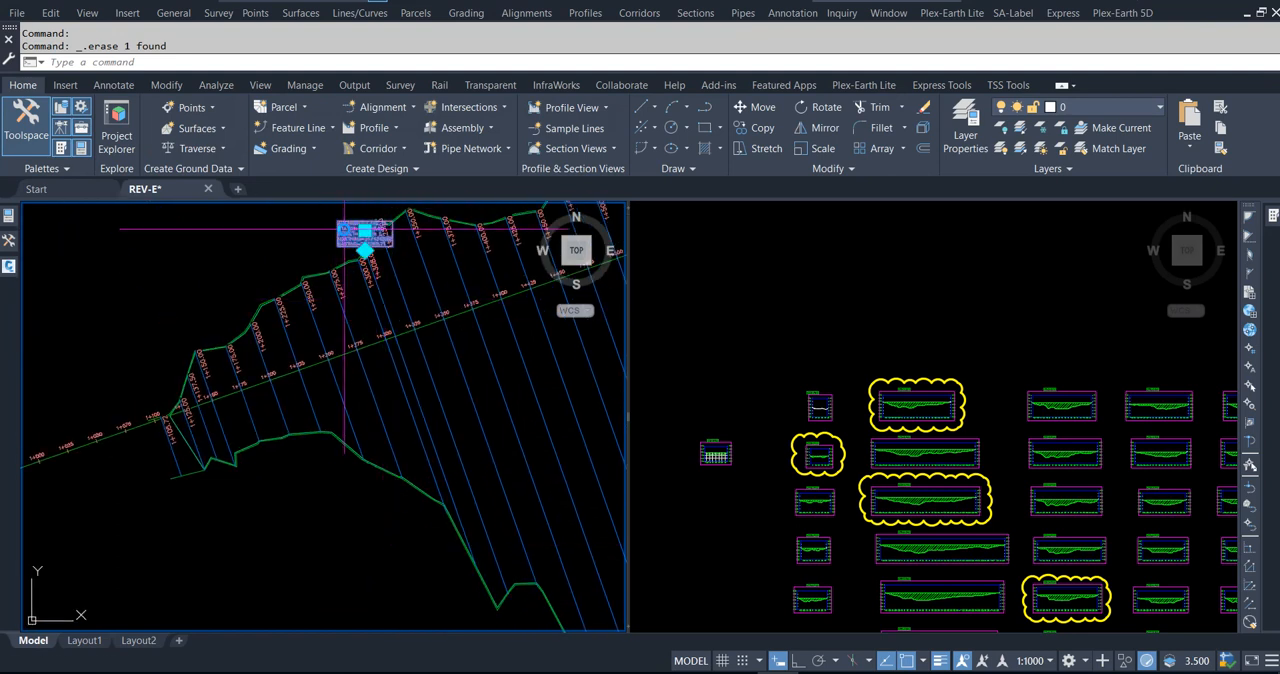
{"action": "key", "text": "Delete"}
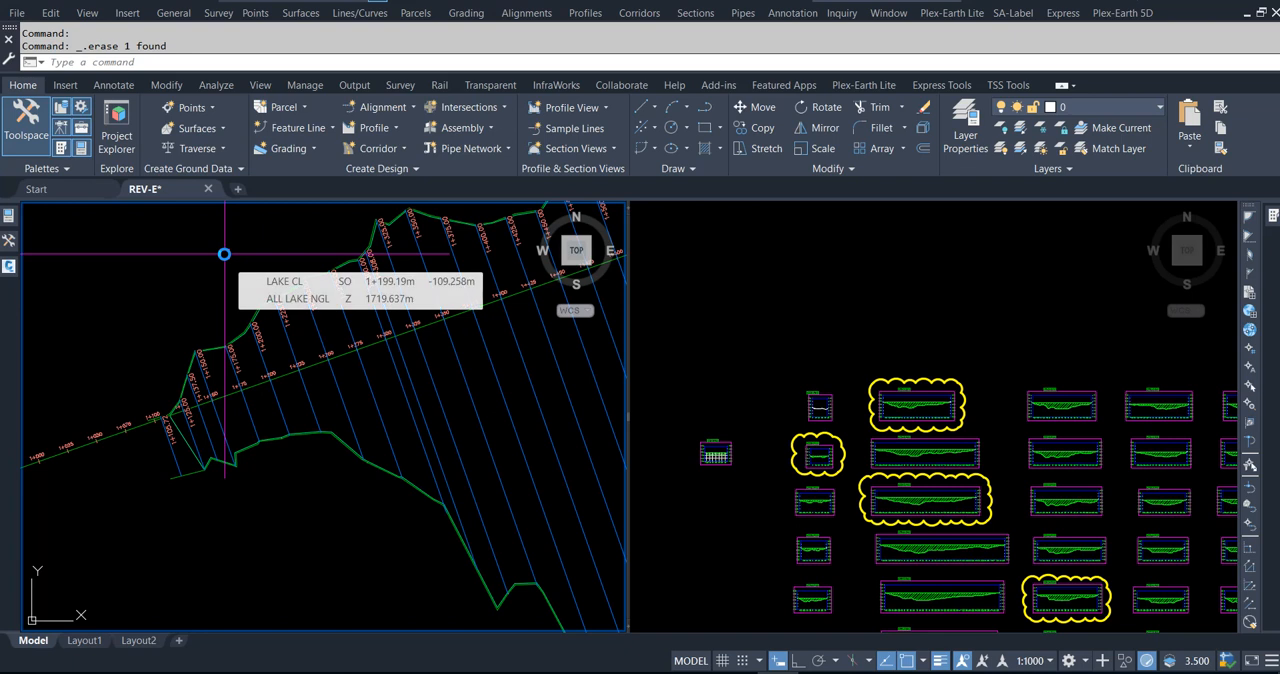
{"action": "key", "text": "Escape"}
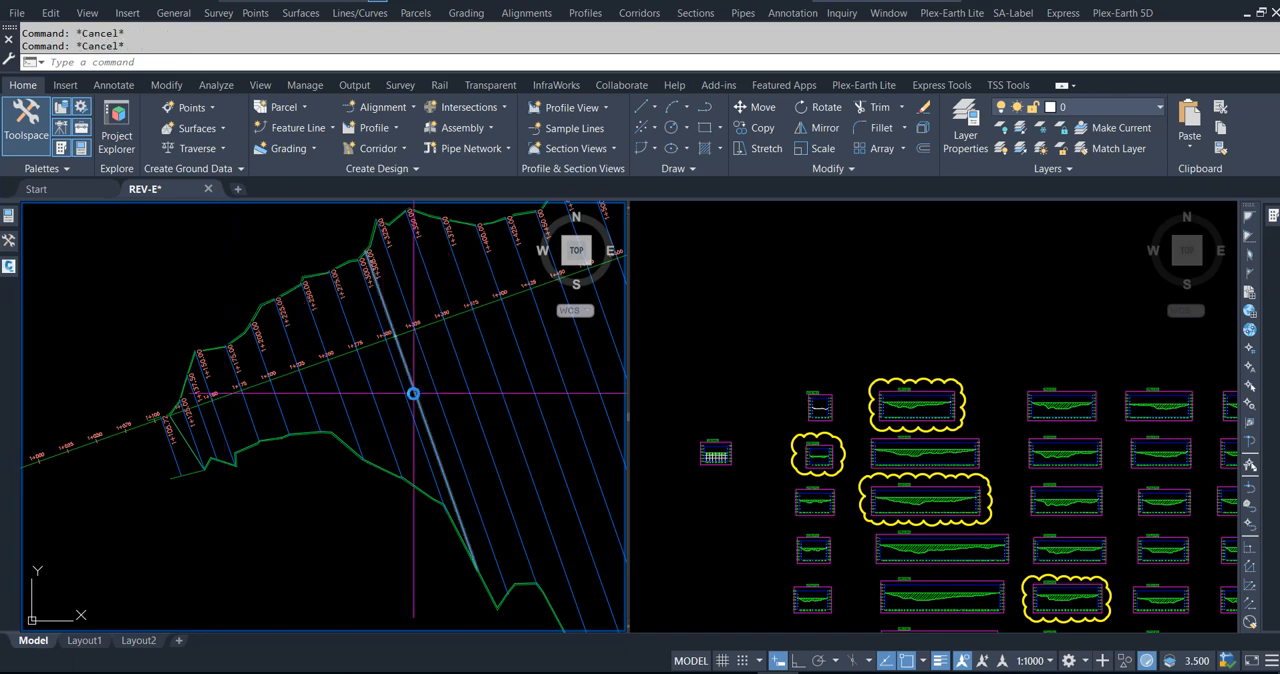
Step: Check the existing 1+300 and 1+325 section views and start creating a section view for the new 1+308 sample line
{"action": "scroll", "coordinate": [389, 331], "scroll_direction": "up", "scroll_amount": 4}
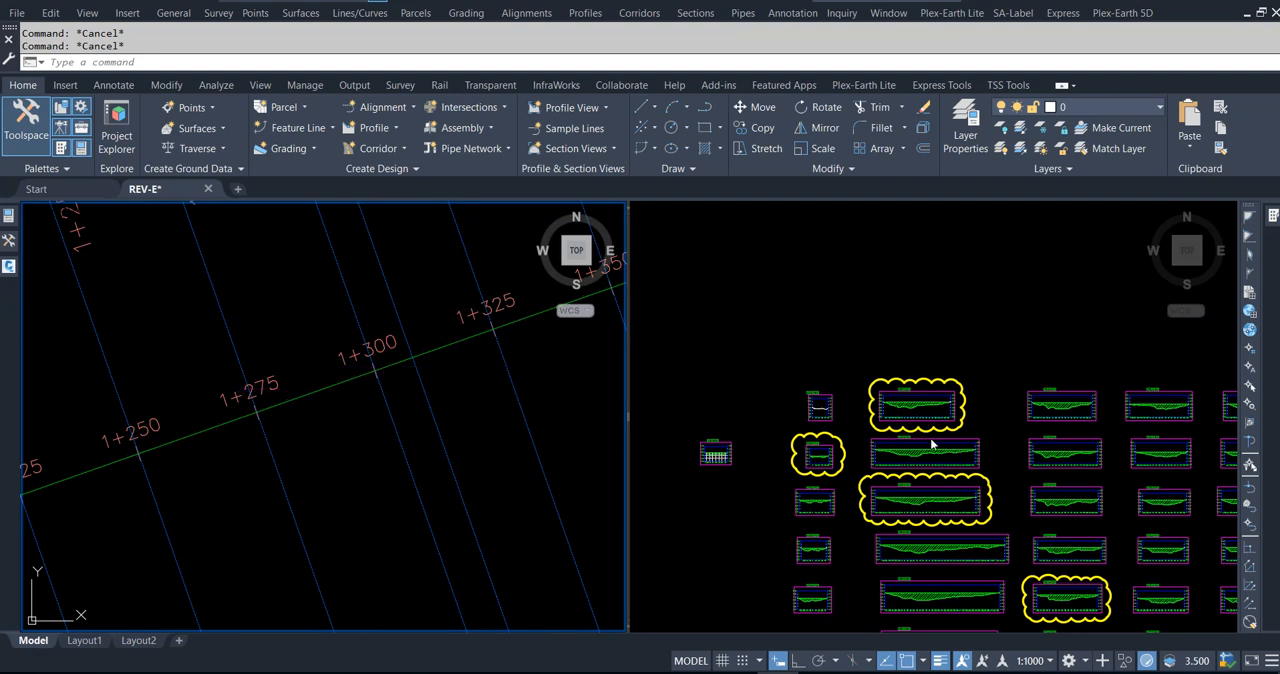
{"action": "left_click", "coordinate": [926, 383]}
{"action": "scroll", "coordinate": [926, 383], "scroll_direction": "up", "scroll_amount": 8}
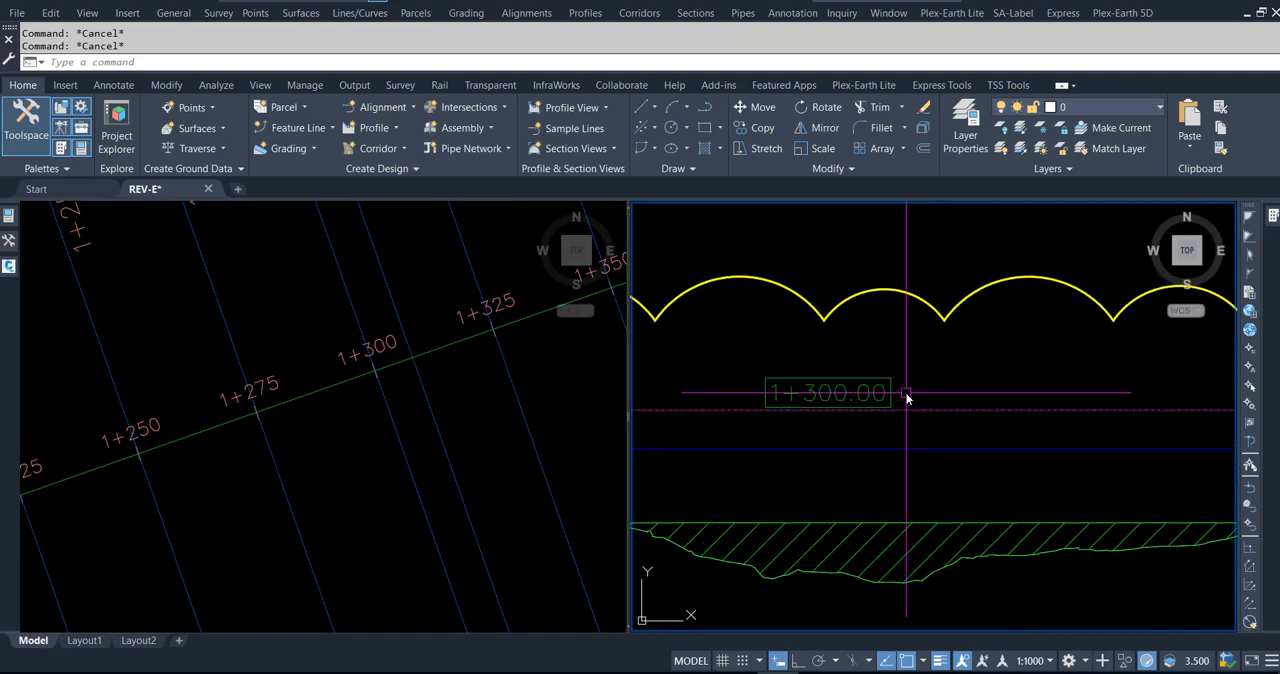
{"action": "scroll", "coordinate": [899, 352], "scroll_direction": "down", "scroll_amount": 6}
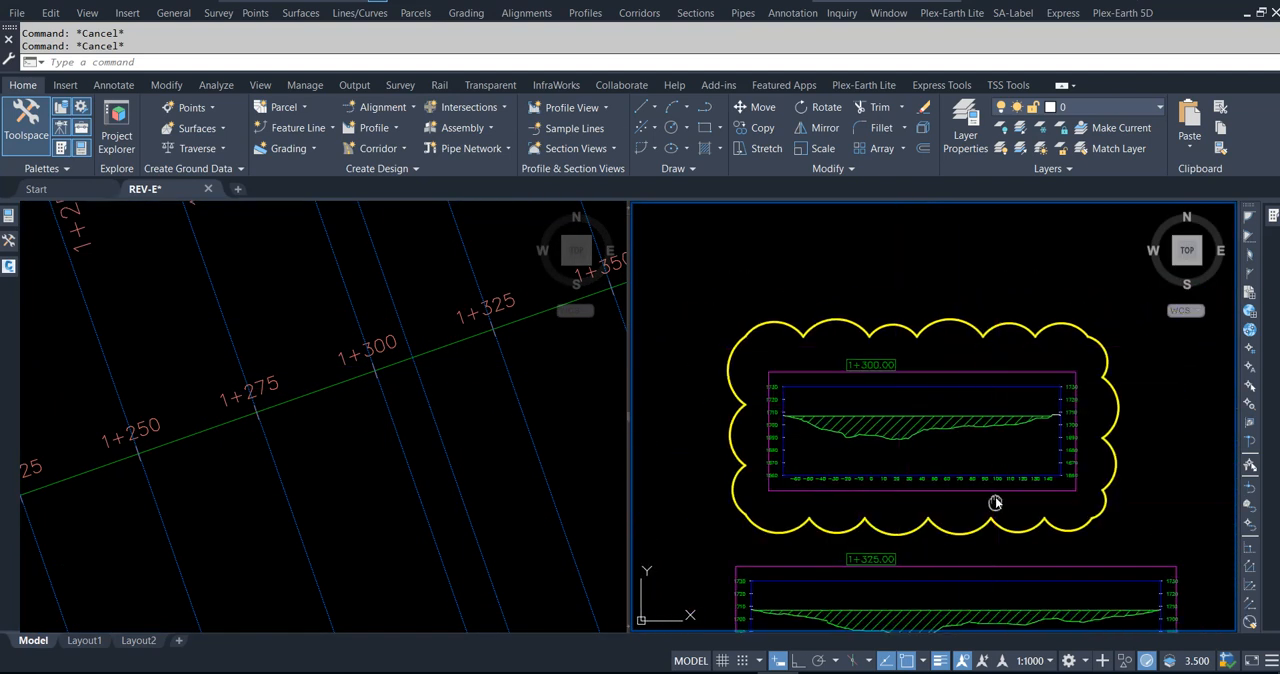
{"action": "middle_click_drag", "start_coordinate": [994, 508], "coordinate": [971, 393]}
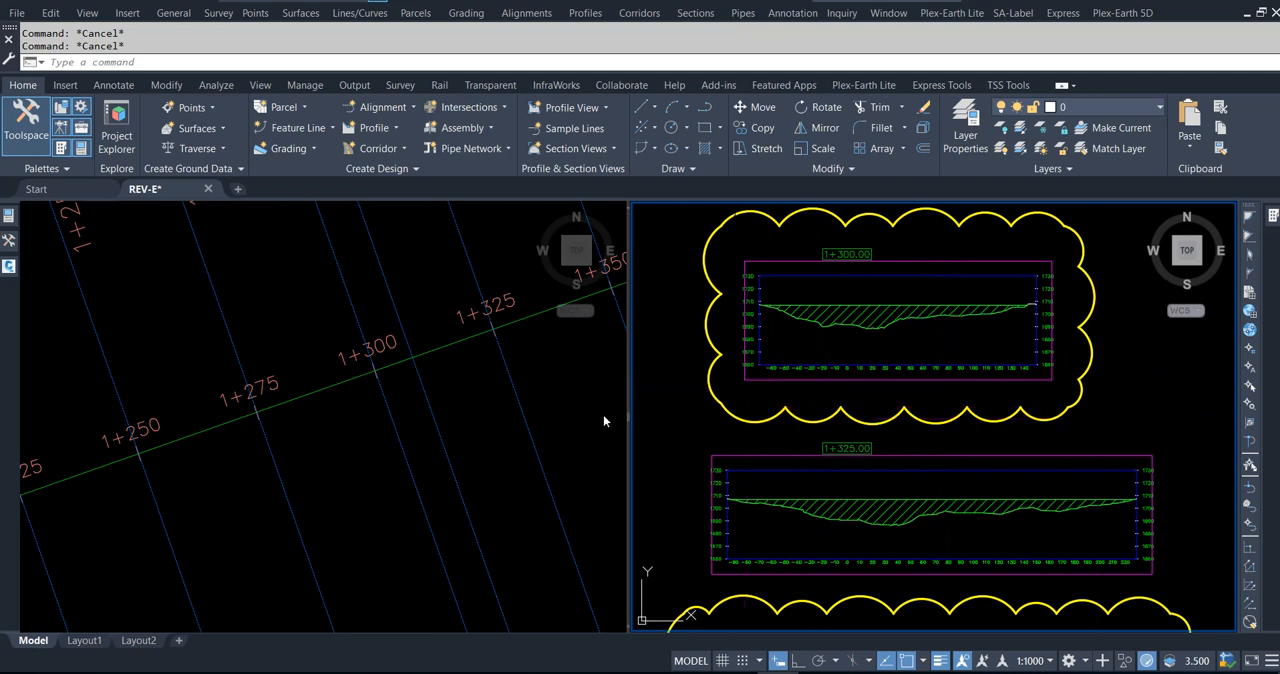
{"action": "left_click", "coordinate": [478, 416]}
{"action": "left_click", "coordinate": [430, 408]}
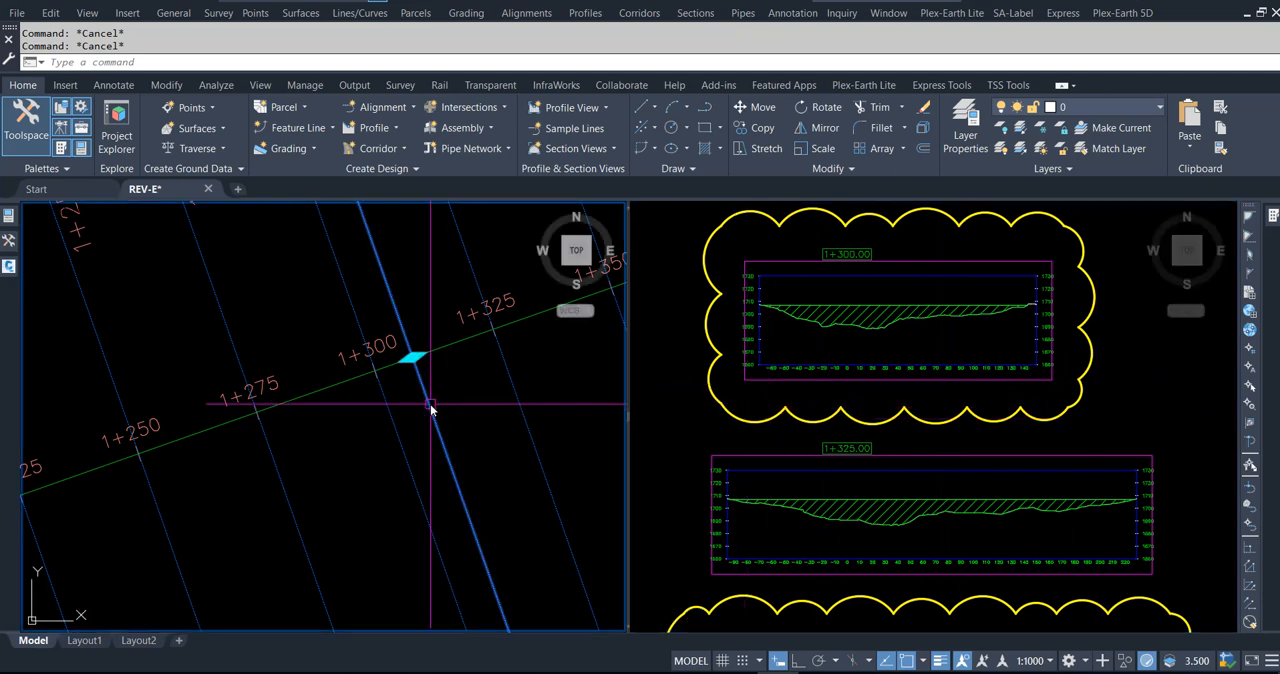
{"action": "left_click", "coordinate": [497, 142]}
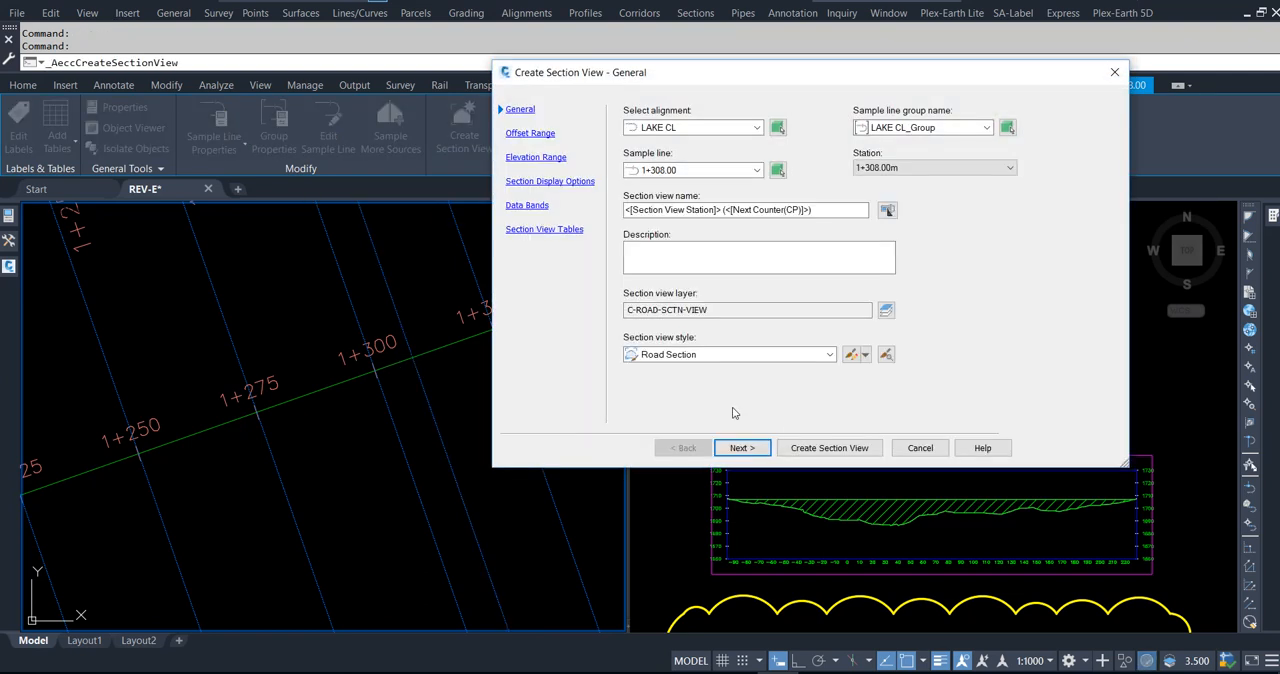
Step: Accept the default section view settings and place the 1+308 section view above the clouded 1+300 section view
{"action": "left_click", "coordinate": [742, 447]}
{"action": "left_click", "coordinate": [742, 447]}
{"action": "left_click", "coordinate": [742, 447]}
{"action": "left_click", "coordinate": [742, 447]}
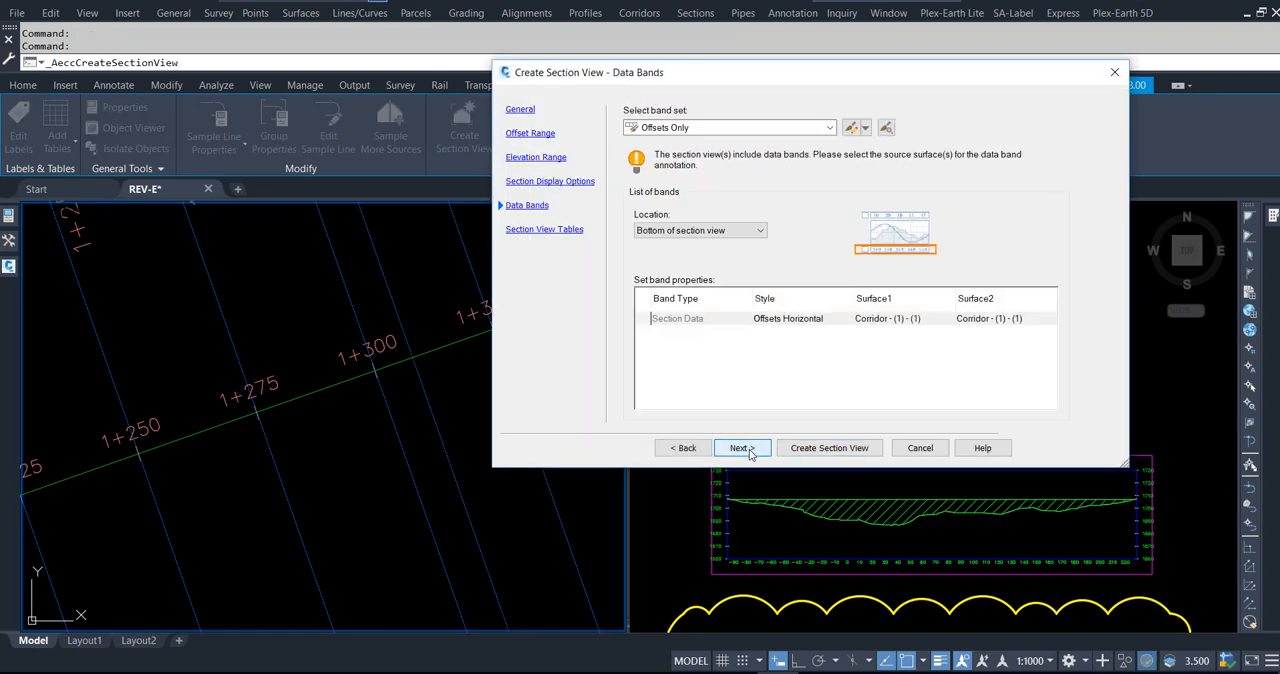
{"action": "left_click", "coordinate": [742, 447]}
{"action": "key", "text": "Return"}
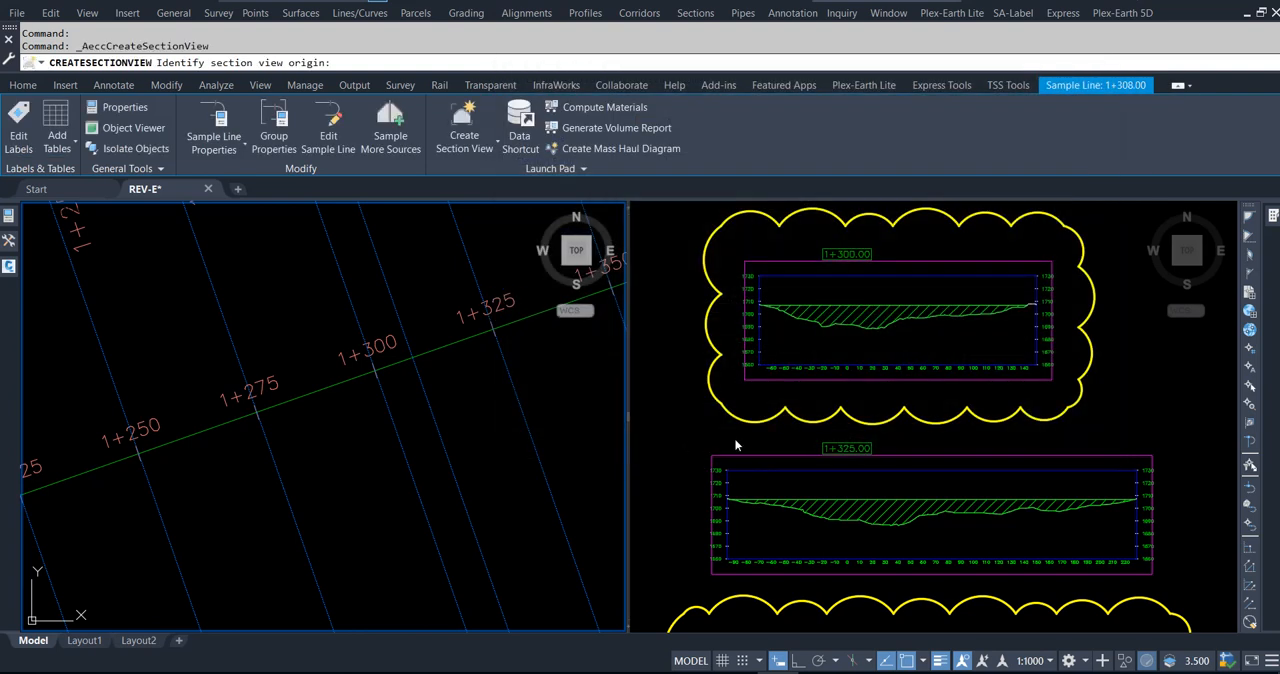
{"action": "scroll", "coordinate": [1110, 460], "scroll_direction": "down", "scroll_amount": 5}
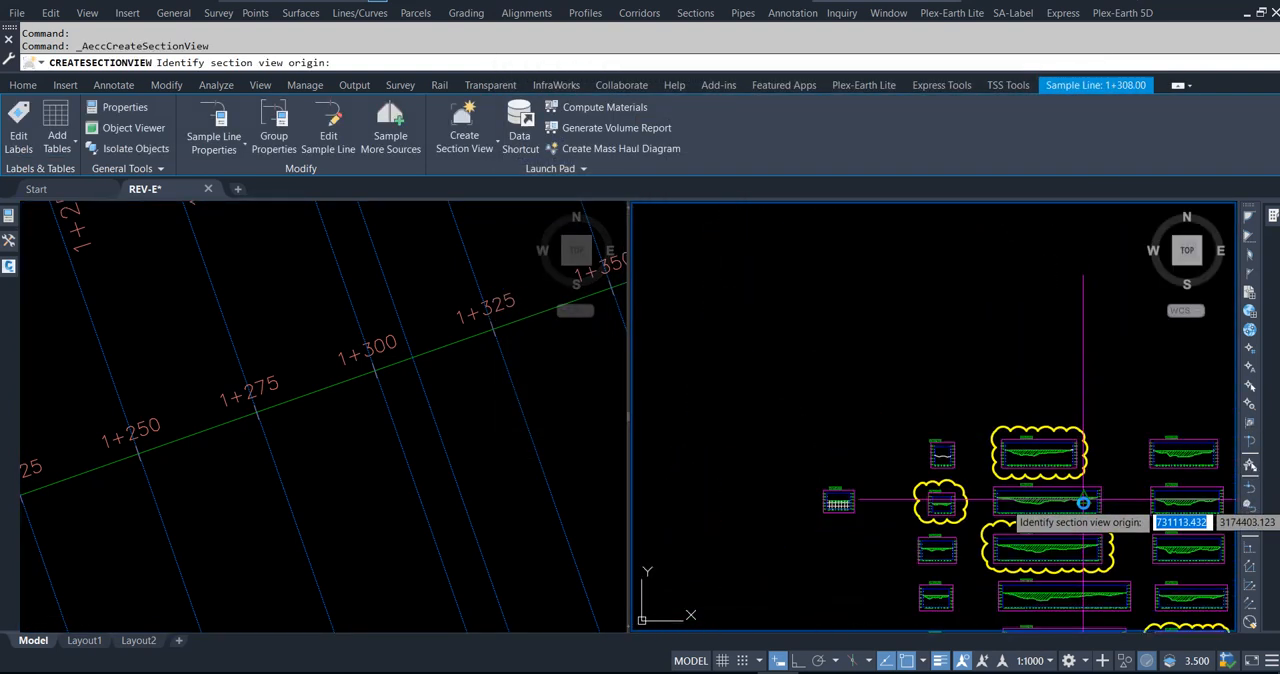
{"action": "left_click", "coordinate": [1013, 386]}
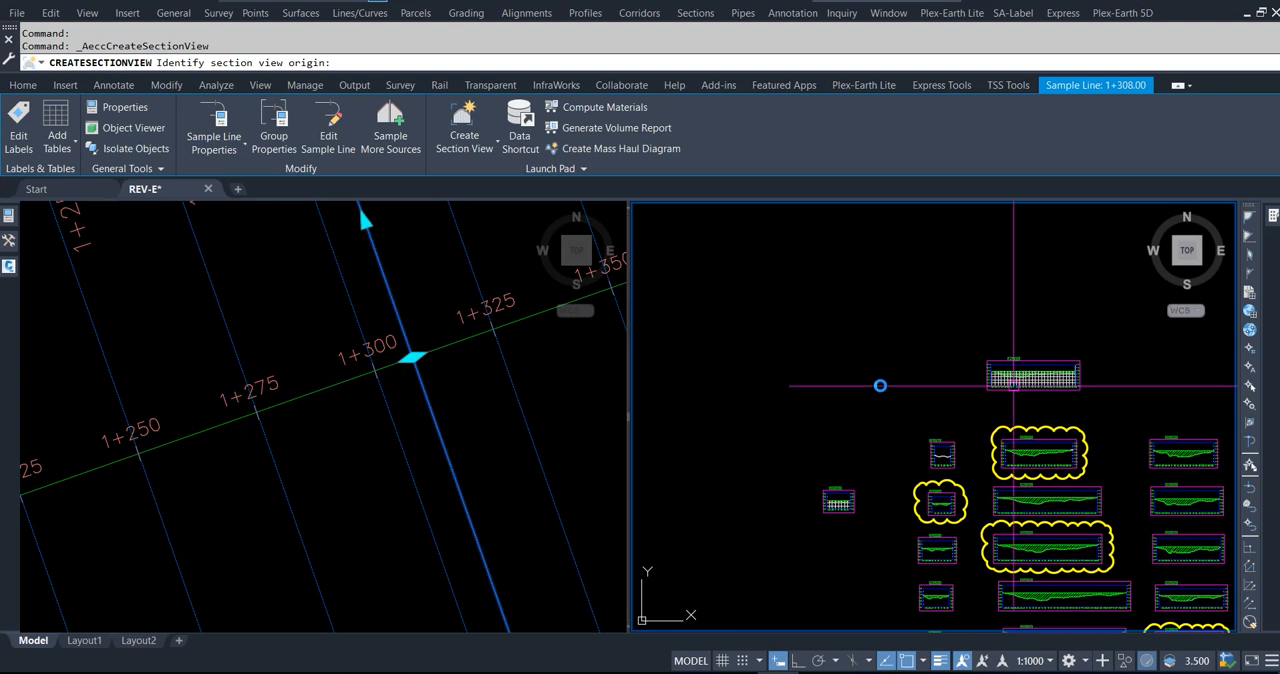
{"action": "key", "text": "Escape"}
{"action": "key", "text": "Escape"}
Step: Examine the station labels of the clouded section view at 1+600 and the one below it, and return to the plan view
{"action": "scroll", "coordinate": [768, 371], "scroll_direction": "down", "scroll_amount": 2}
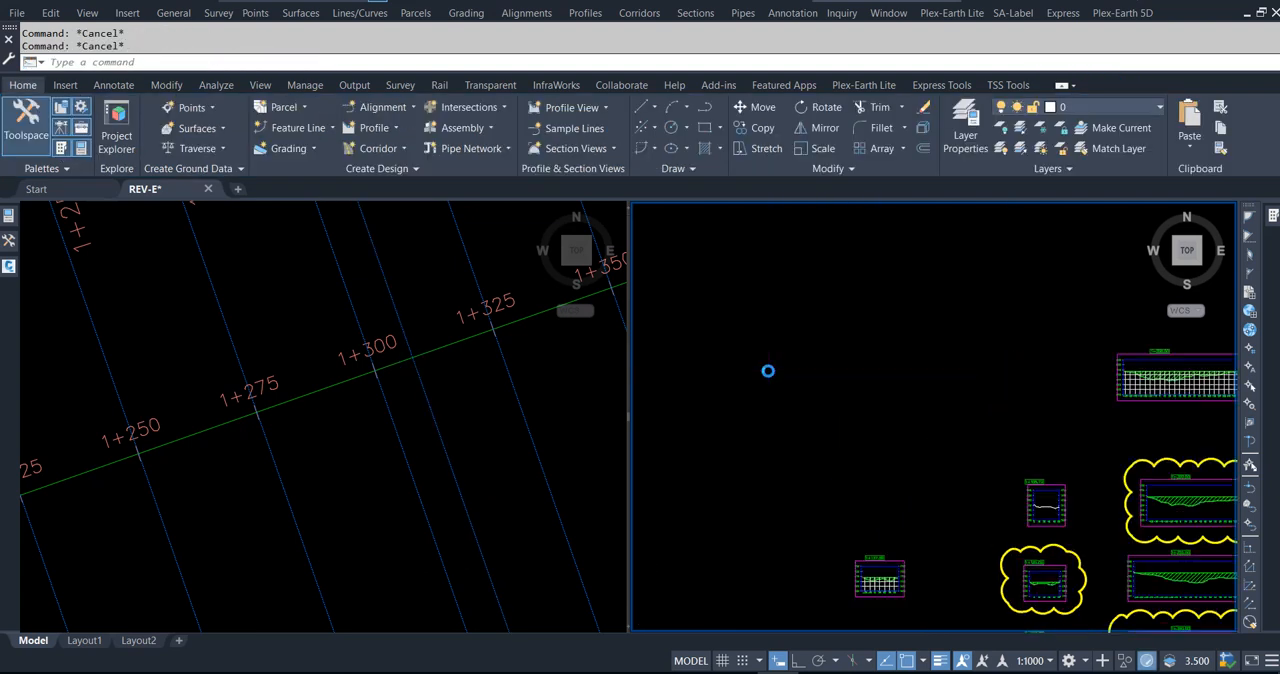
{"action": "middle_click_drag", "start_coordinate": [1097, 514], "coordinate": [930, 434]}
{"action": "scroll", "coordinate": [866, 464], "scroll_direction": "up", "scroll_amount": 4}
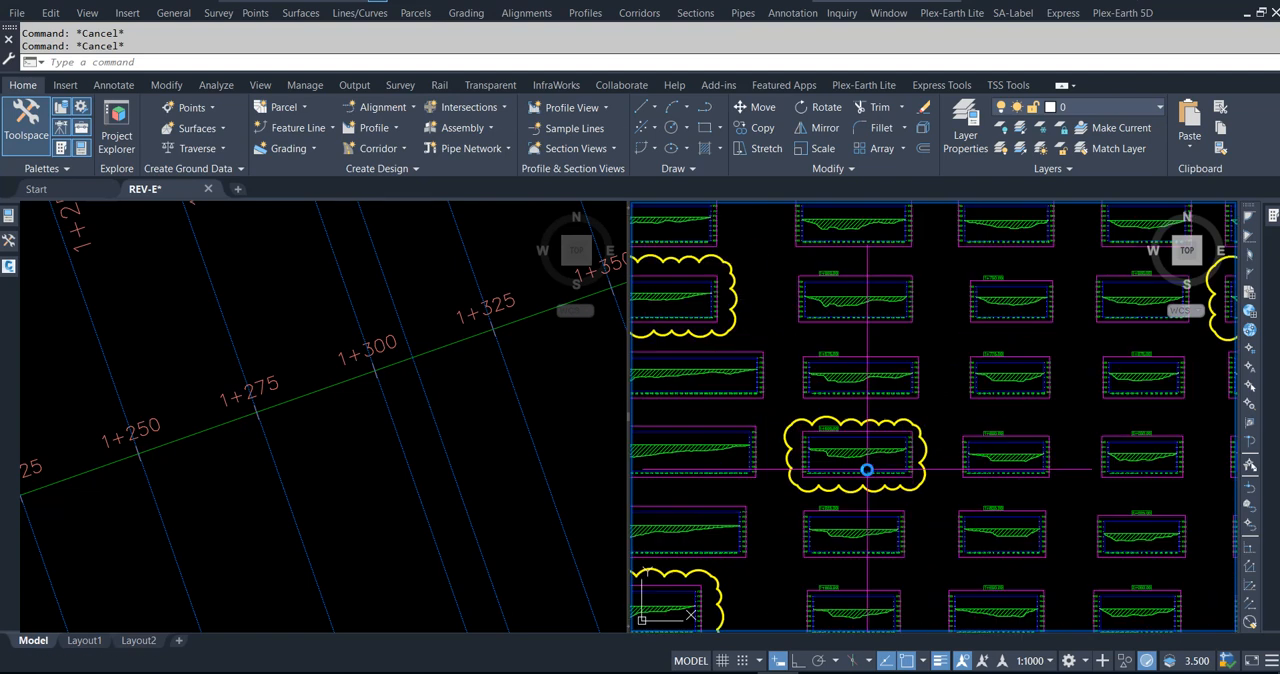
{"action": "middle_click_drag", "start_coordinate": [876, 497], "coordinate": [957, 440]}
{"action": "scroll", "coordinate": [929, 460], "scroll_direction": "up", "scroll_amount": 4}
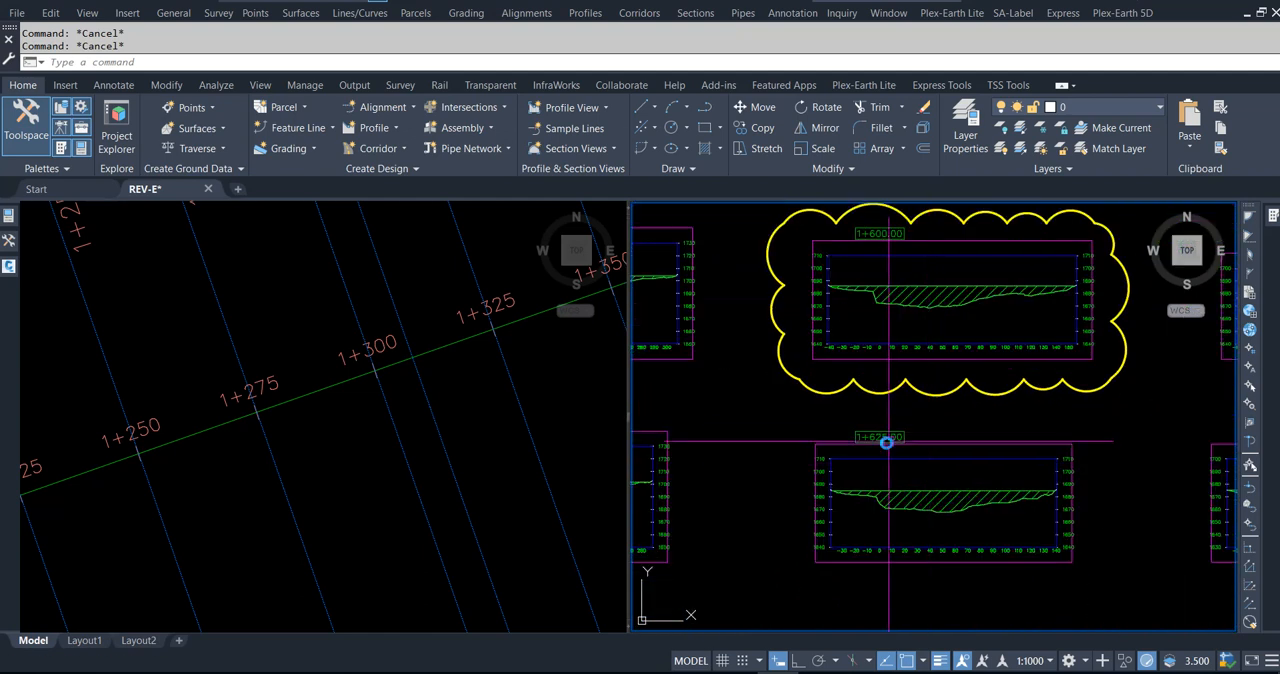
{"action": "scroll", "coordinate": [886, 440], "scroll_direction": "up", "scroll_amount": 4}
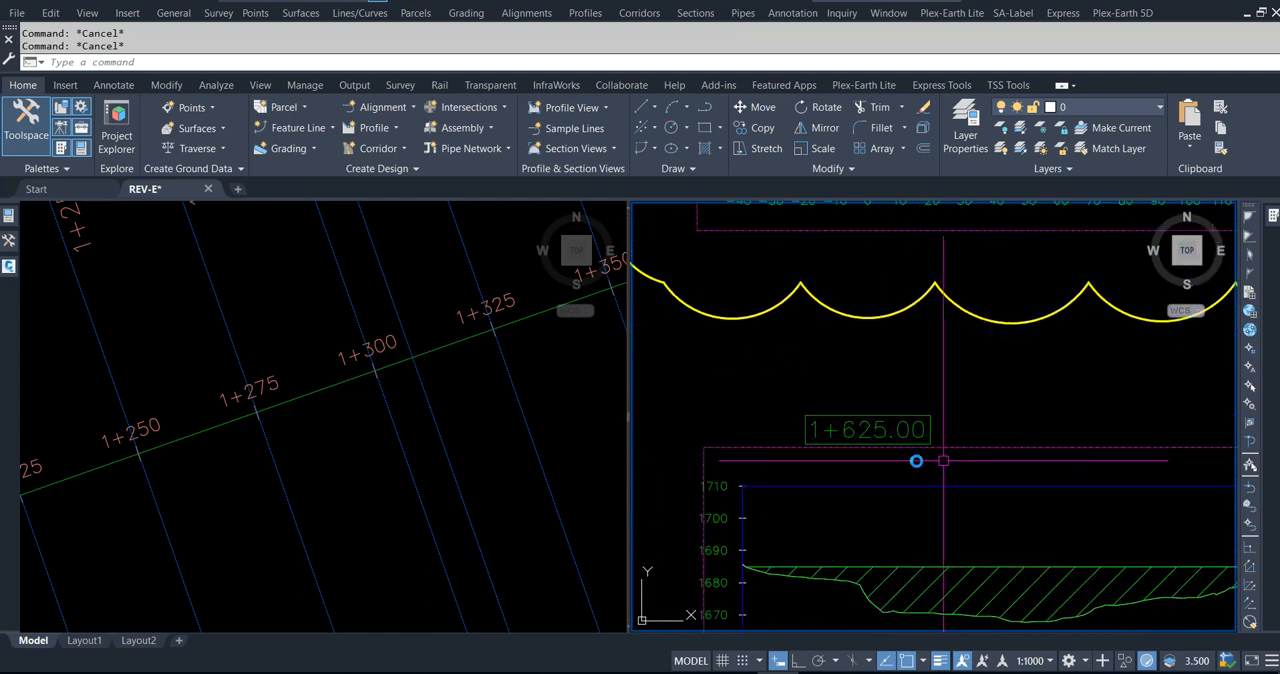
{"action": "left_click", "coordinate": [326, 437]}
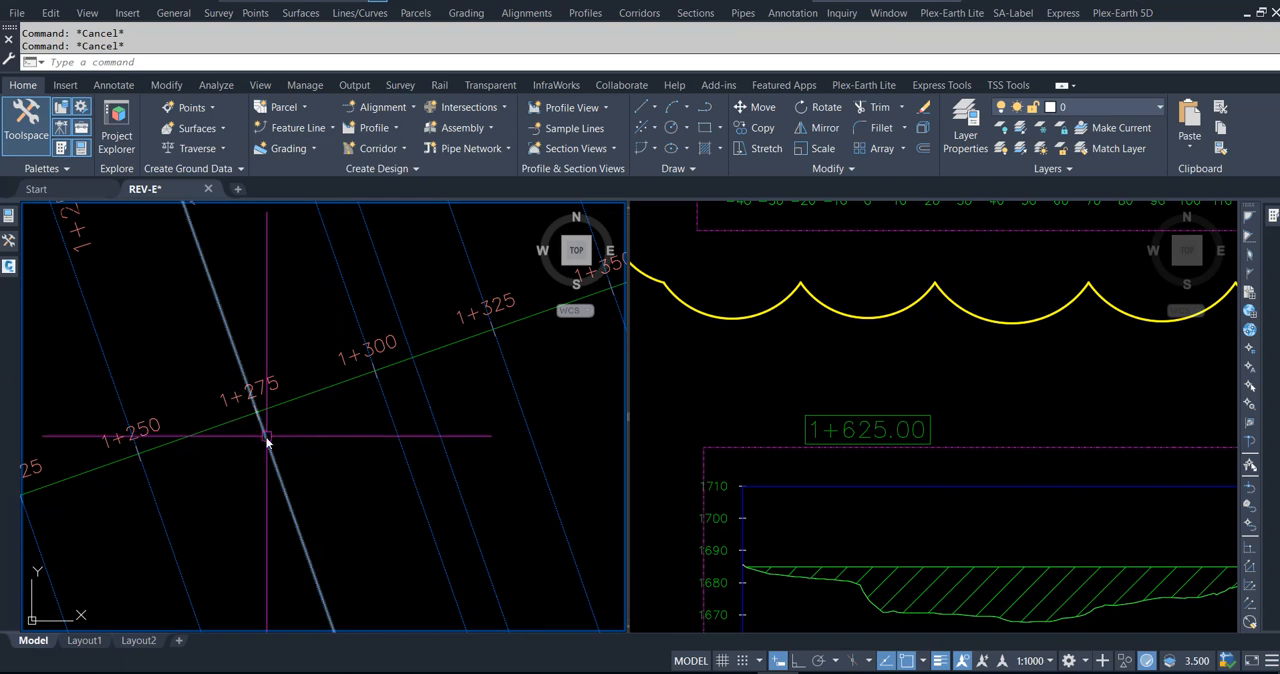
Step: Locate the sample lines at stations 1+600 and 1+625 along the lake centreline in the plan view
{"action": "scroll", "coordinate": [221, 453], "scroll_direction": "down", "scroll_amount": 5}
{"action": "scroll", "coordinate": [240, 476], "scroll_direction": "up", "scroll_amount": 3}
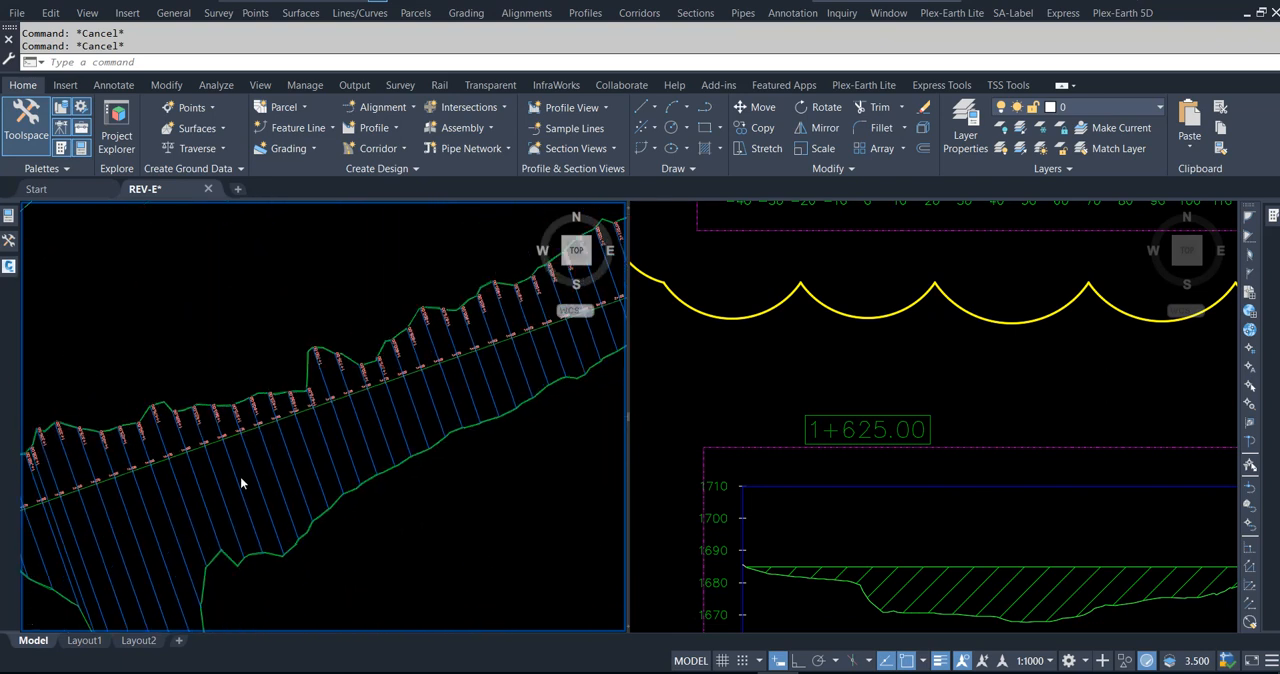
{"action": "scroll", "coordinate": [471, 359], "scroll_direction": "up", "scroll_amount": 3}
{"action": "scroll", "coordinate": [471, 359], "scroll_direction": "up", "scroll_amount": 2}
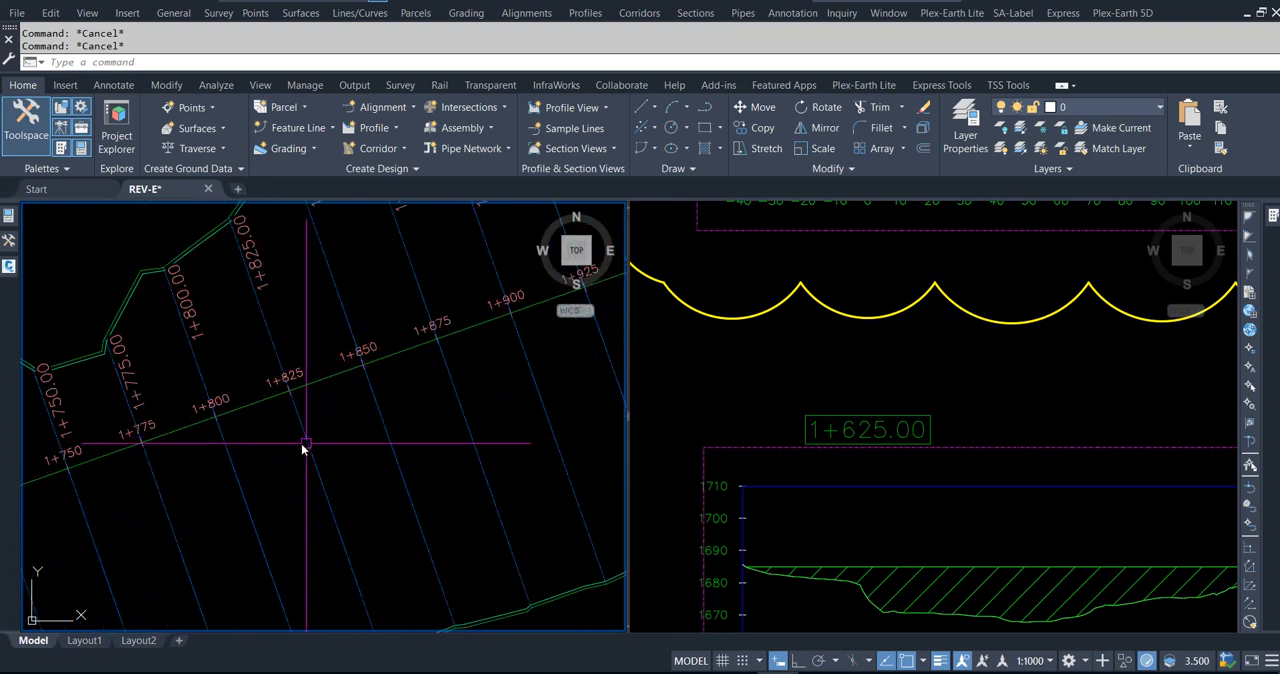
{"action": "middle_click_drag", "start_coordinate": [154, 451], "coordinate": [510, 339]}
{"action": "middle_click_drag", "start_coordinate": [277, 438], "coordinate": [438, 376]}
{"action": "middle_click_drag", "start_coordinate": [259, 442], "coordinate": [363, 346]}
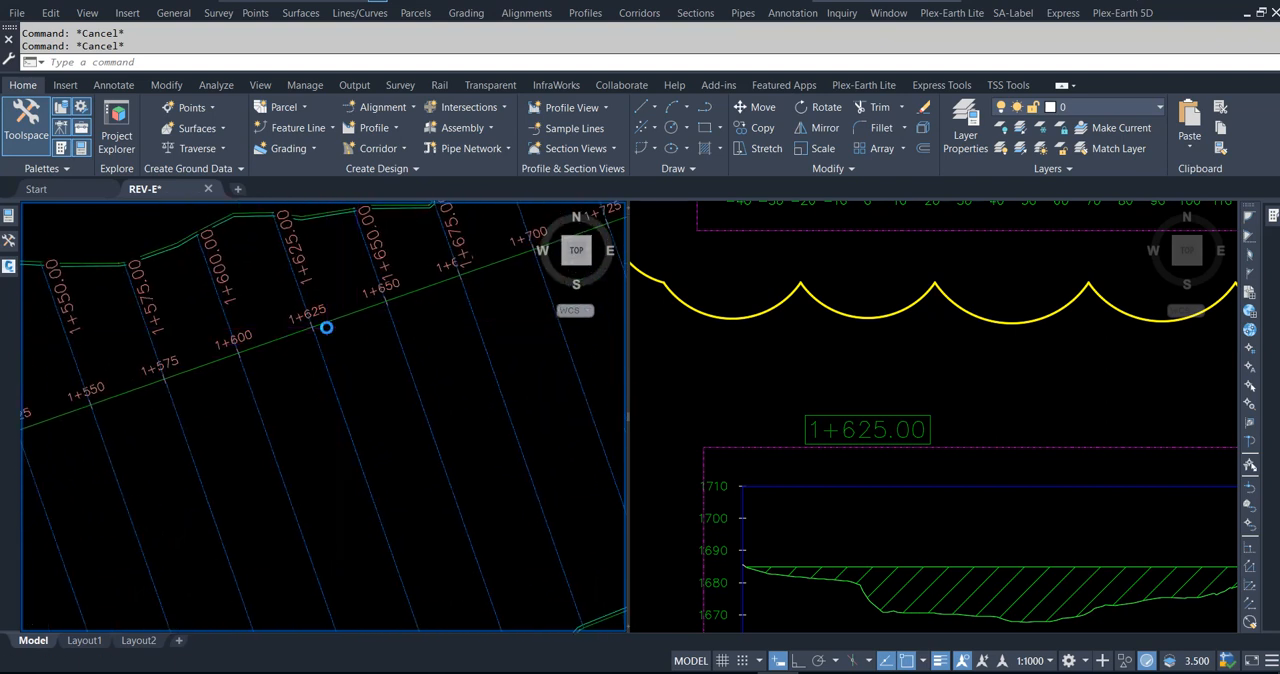
{"action": "scroll", "coordinate": [326, 327], "scroll_direction": "down", "scroll_amount": 2}
{"action": "middle_click_drag", "start_coordinate": [309, 408], "coordinate": [348, 391]}
{"action": "scroll", "coordinate": [324, 307], "scroll_direction": "up", "scroll_amount": 4}
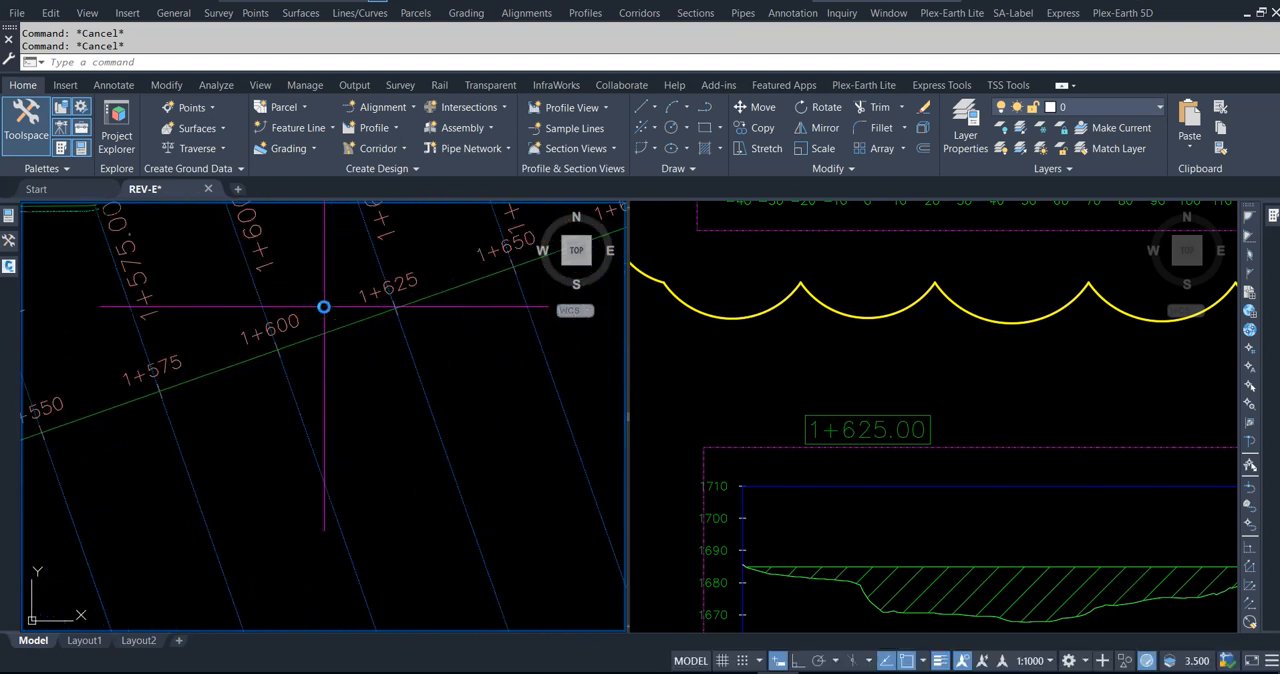
{"action": "scroll", "coordinate": [355, 424], "scroll_direction": "down", "scroll_amount": 2}
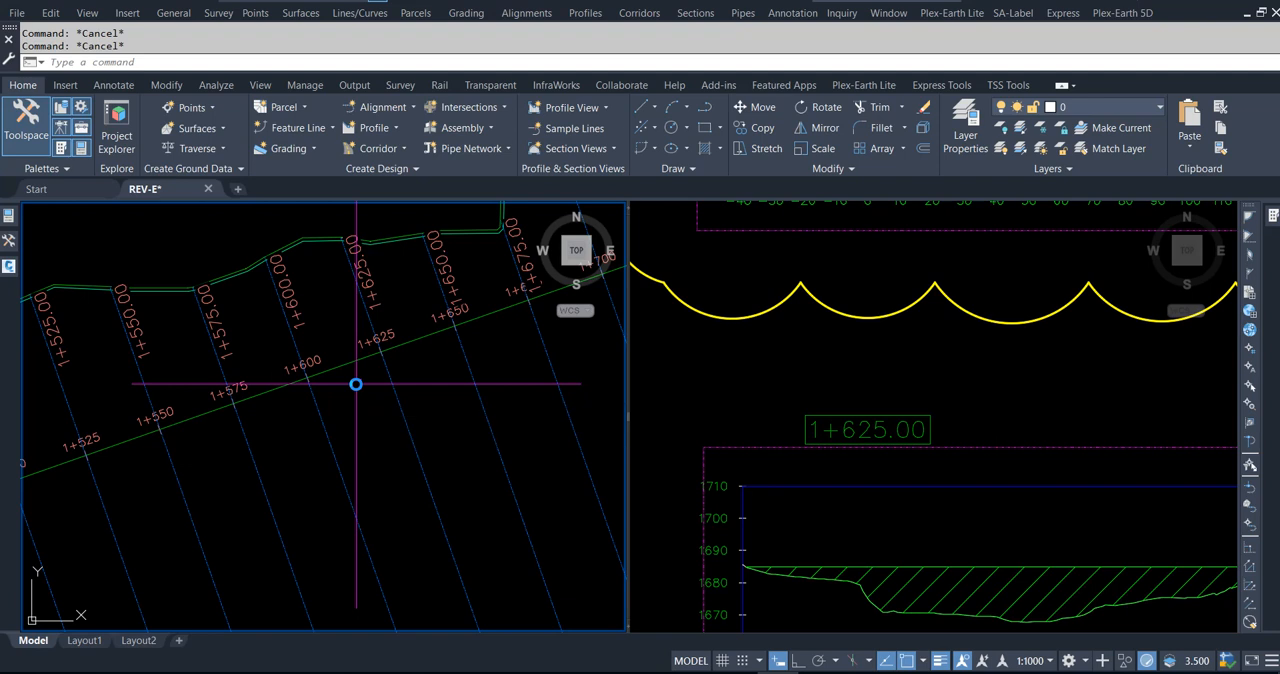
Step: Add a Station/Offset label on the LAKE CL alignment at station 1612.5, snapped with Nearest to the southern lake boundary
{"action": "left_click", "coordinate": [116, 87]}
{"action": "left_click", "coordinate": [25, 140]}
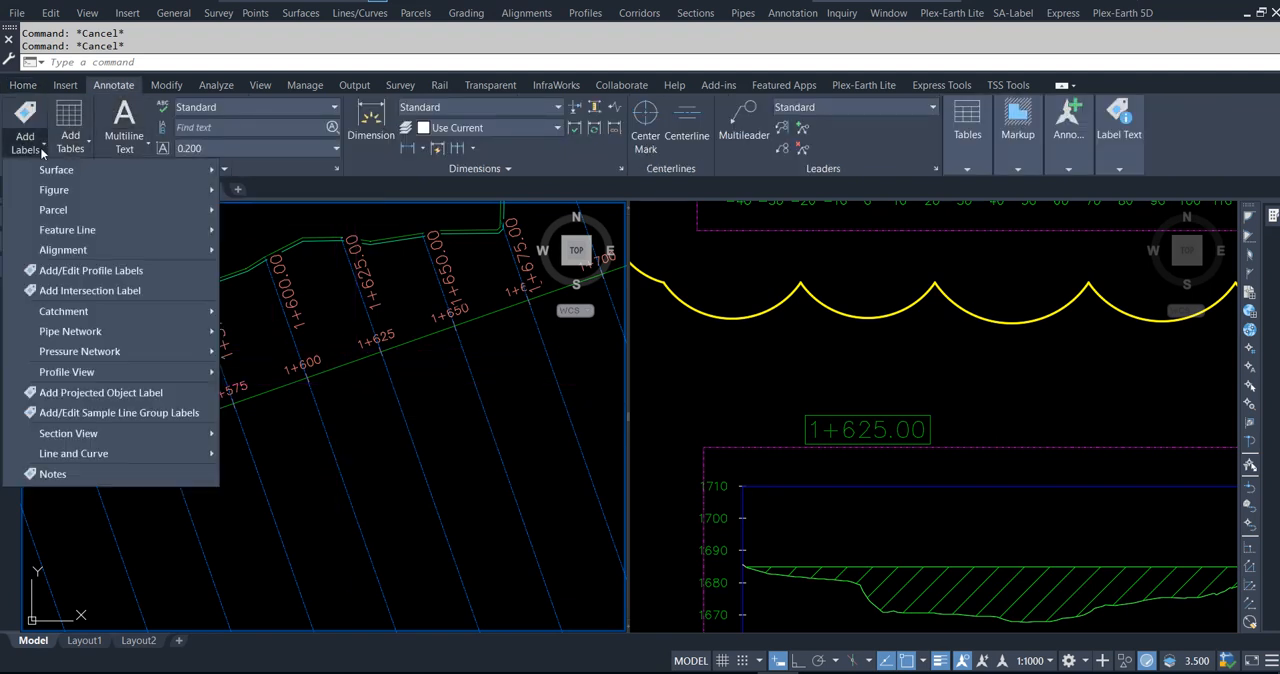
{"action": "mouse_move", "coordinate": [68, 251]}
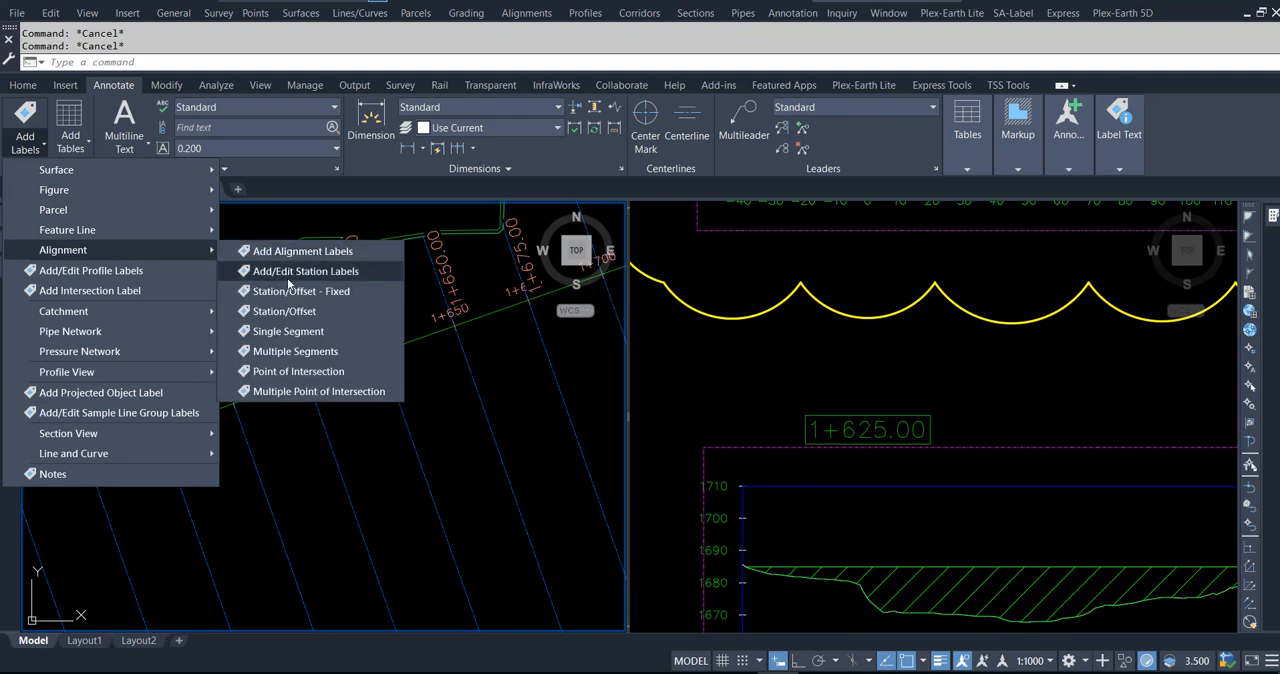
{"action": "left_click", "coordinate": [286, 312]}
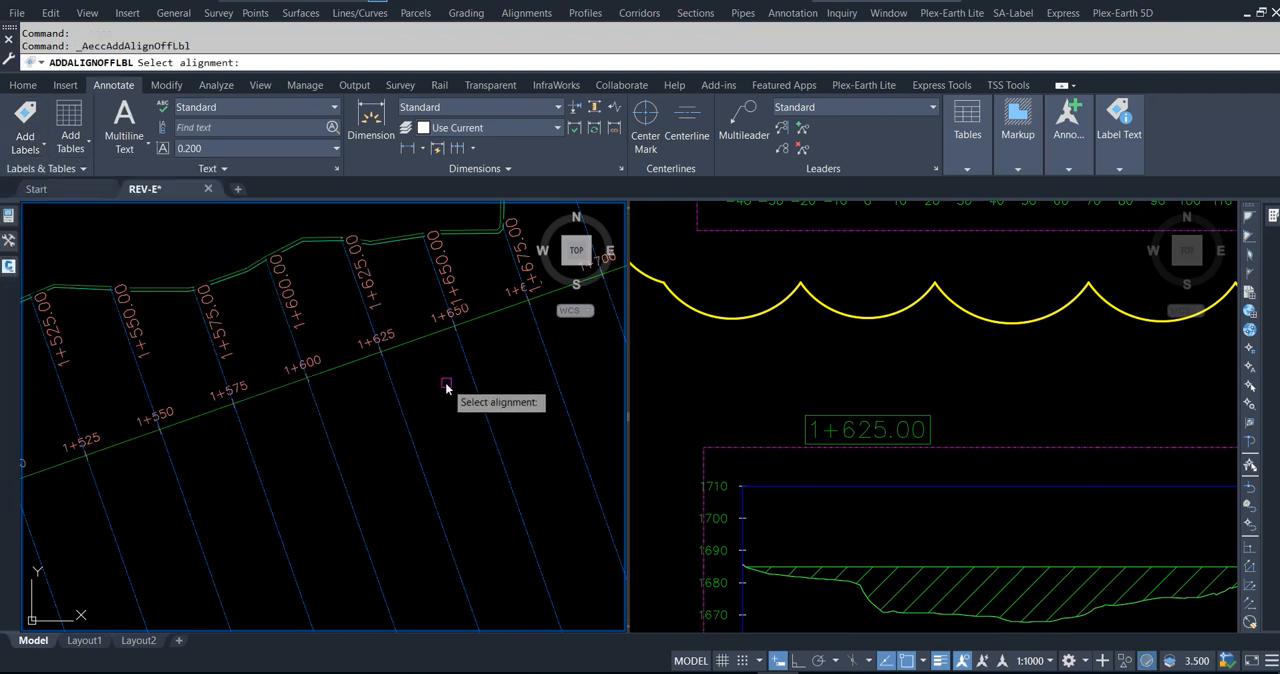
{"action": "left_click", "coordinate": [424, 340]}
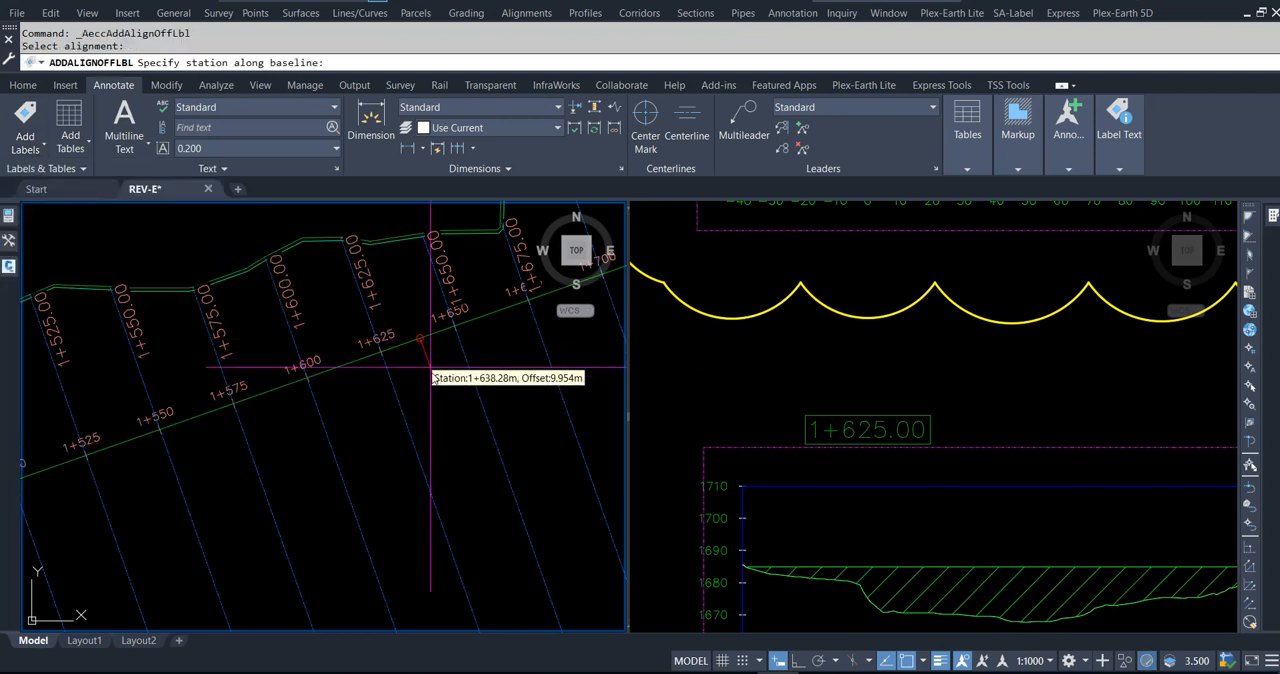
{"action": "type", "text": "1612.5"}
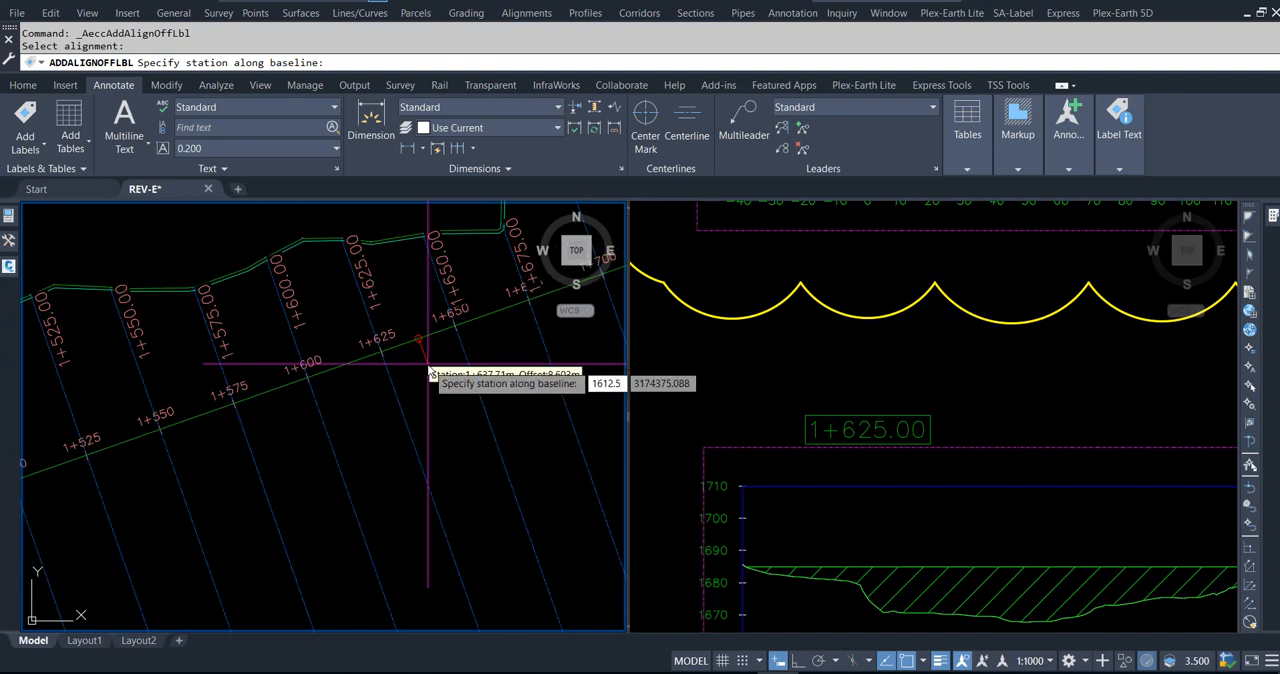
{"action": "key", "text": "Return"}
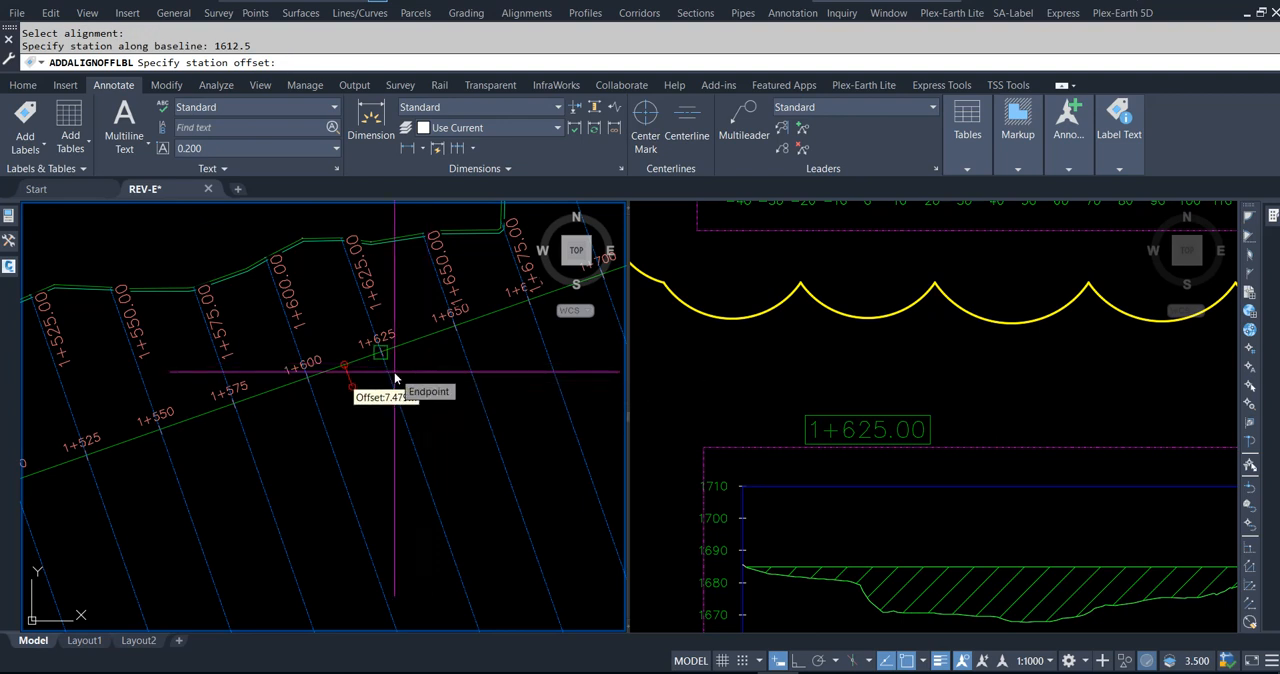
{"action": "scroll", "coordinate": [349, 391], "scroll_direction": "down", "scroll_amount": 4}
{"action": "scroll", "coordinate": [428, 515], "scroll_direction": "up", "scroll_amount": 5}
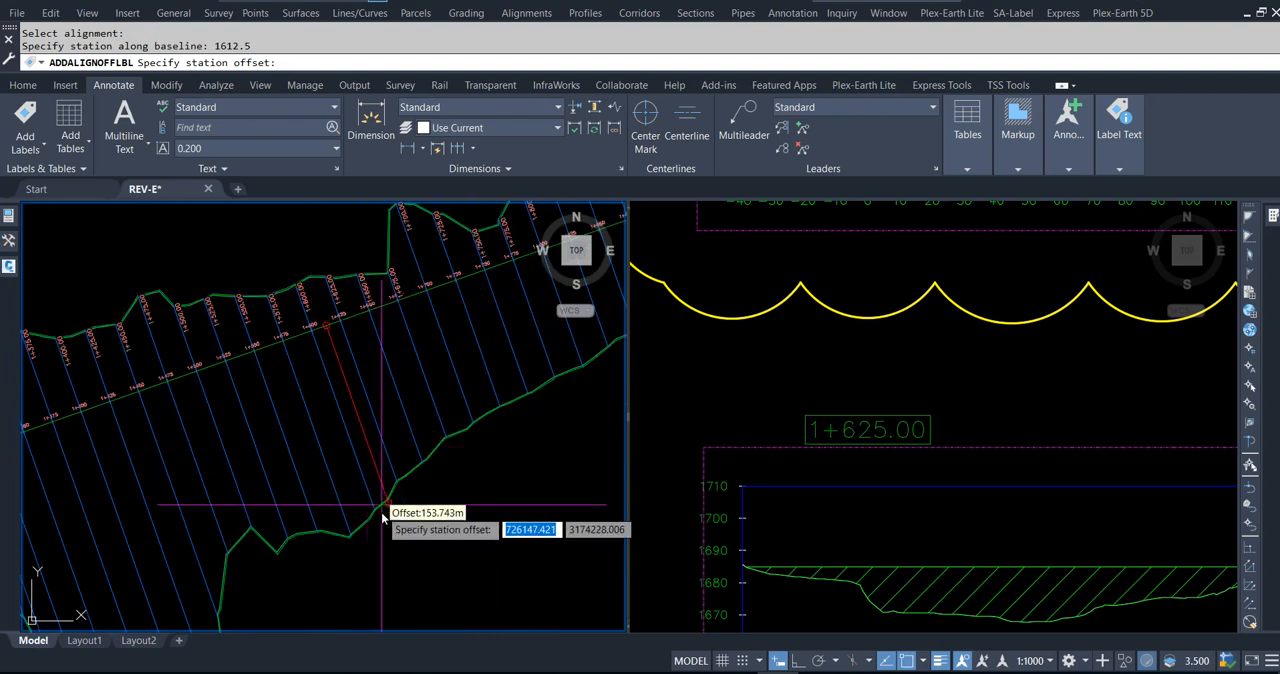
{"action": "right_click", "coordinate": [447, 510], "text": "shift"}
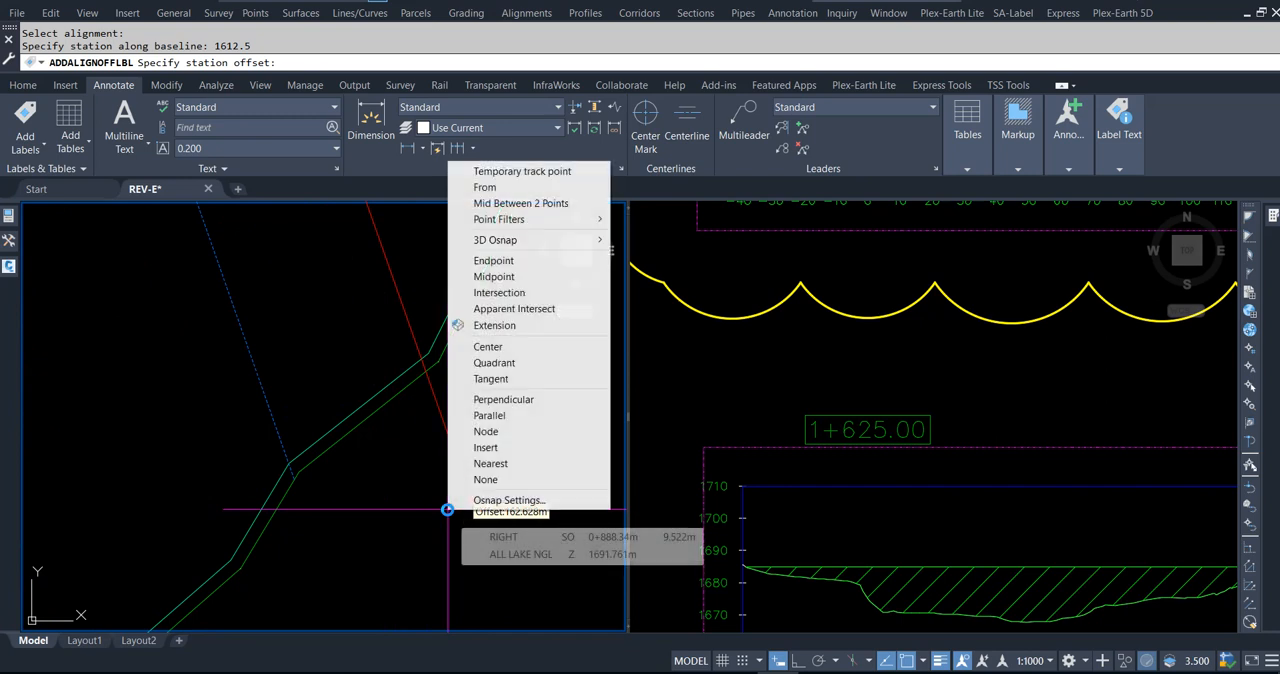
{"action": "left_click", "coordinate": [490, 479]}
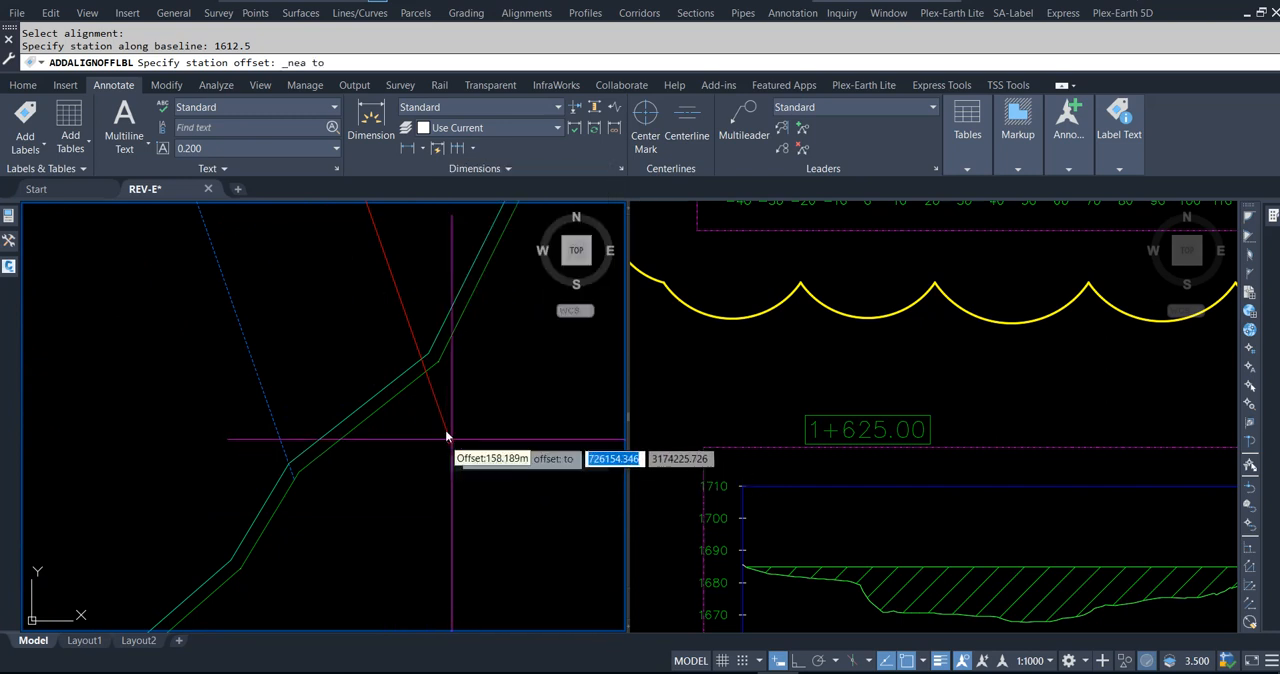
{"action": "left_click", "coordinate": [425, 375]}
Step: Add a second Station/Offset label at station 1612.5, snapped with Nearest to the northern lake boundary, and end the labelling command
{"action": "scroll", "coordinate": [486, 466], "scroll_direction": "down", "scroll_amount": 5}
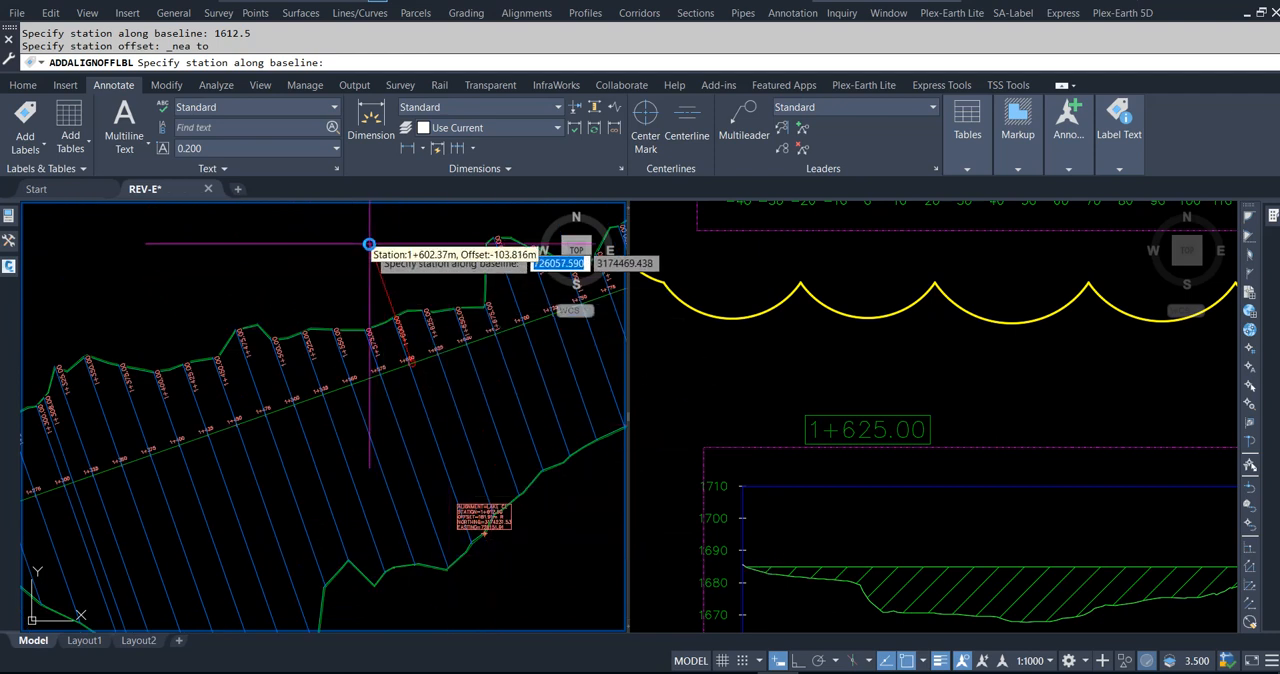
{"action": "type", "text": "1612"}
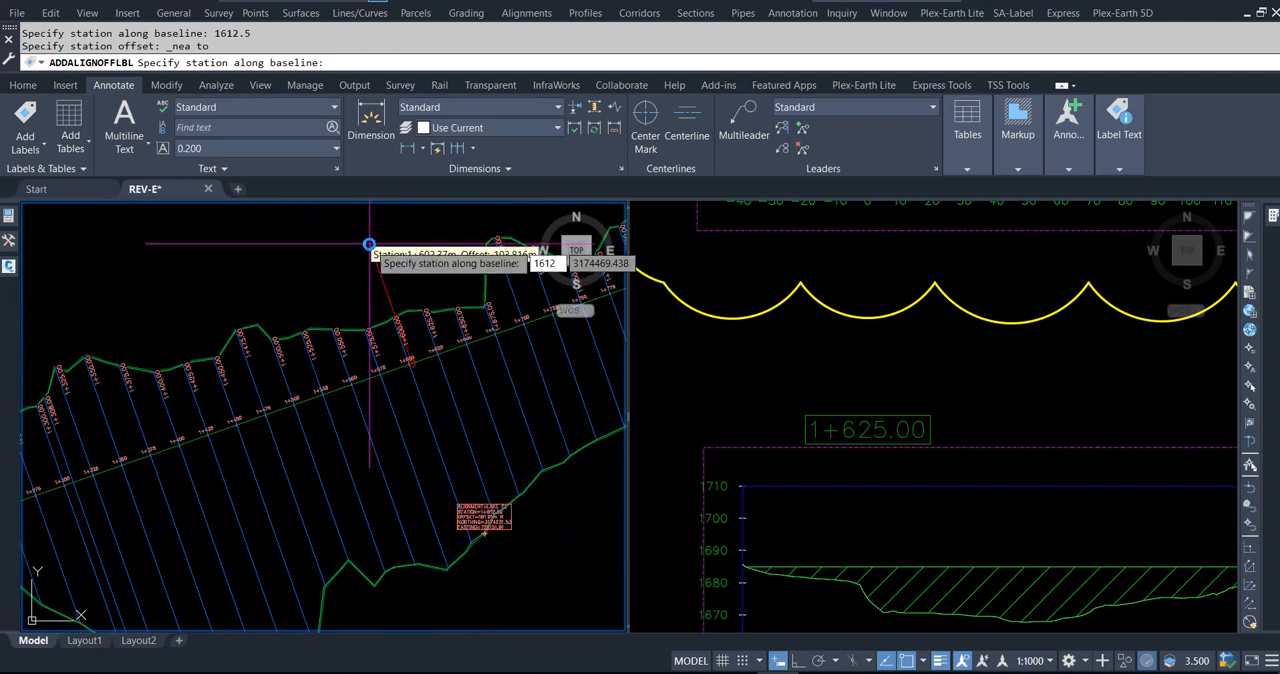
{"action": "type", "text": ".5"}
{"action": "key", "text": "Return"}
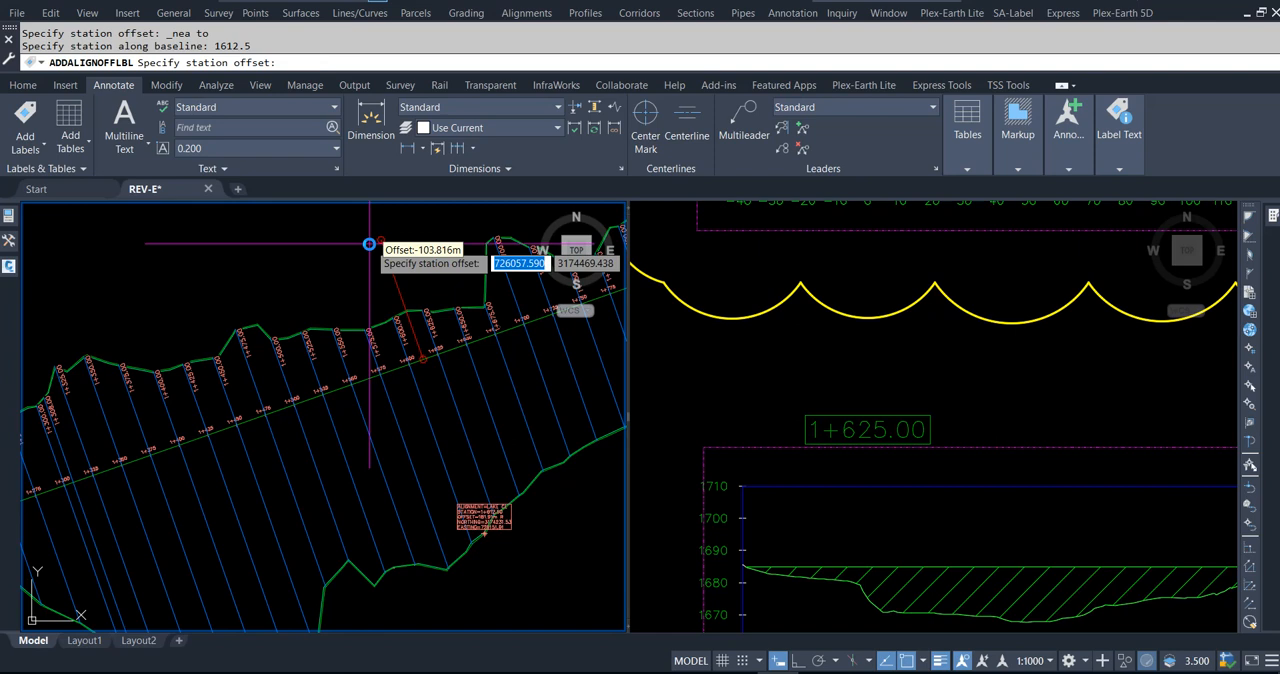
{"action": "scroll", "coordinate": [402, 277], "scroll_direction": "up", "scroll_amount": 3}
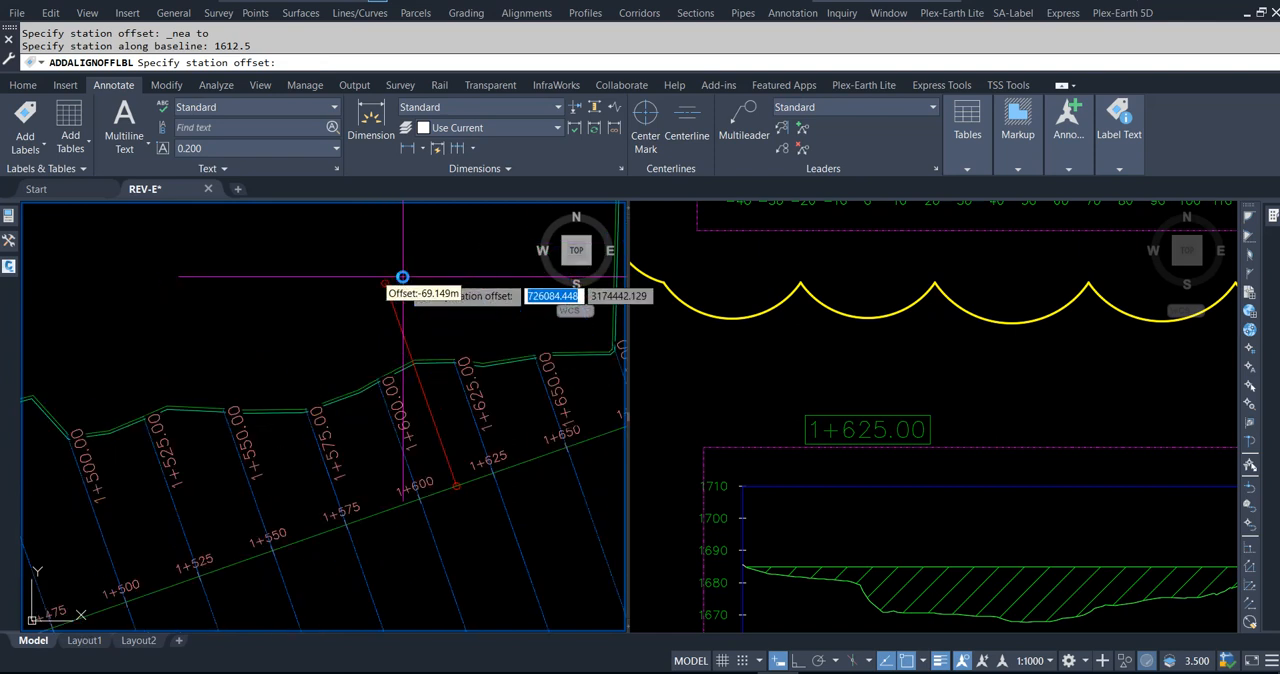
{"action": "right_click", "coordinate": [402, 277], "text": "shift"}
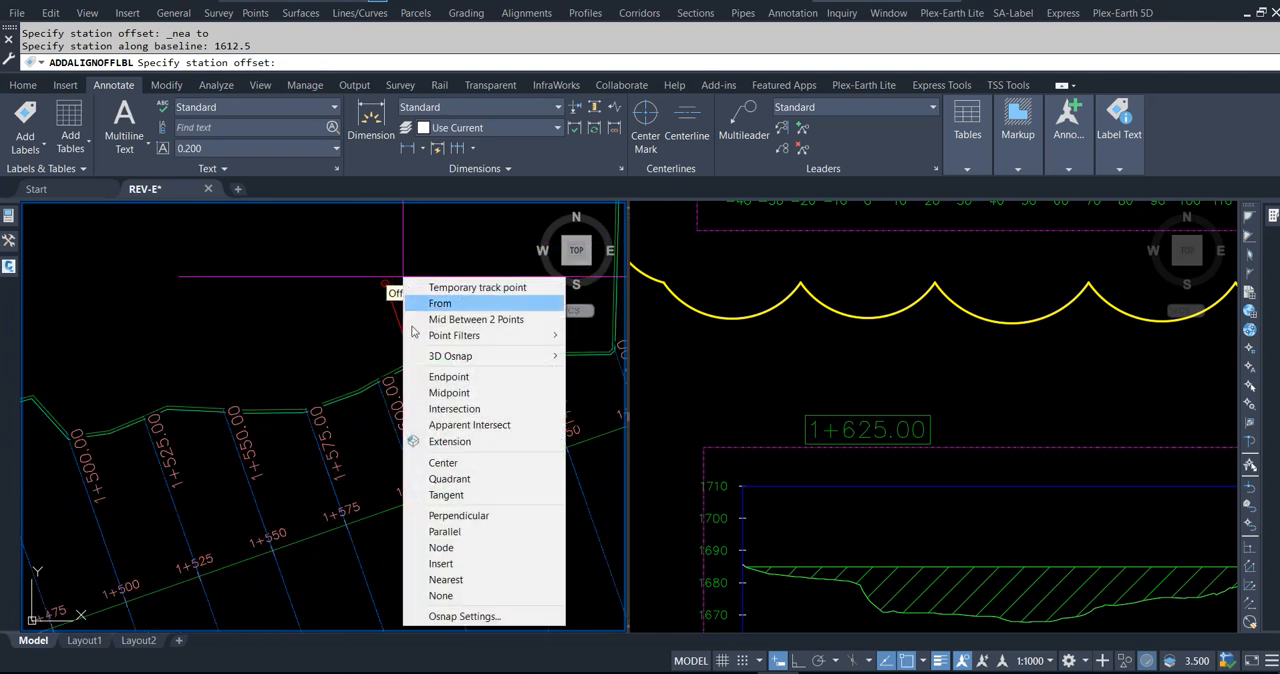
{"action": "left_click", "coordinate": [446, 579]}
{"action": "scroll", "coordinate": [423, 428], "scroll_direction": "up", "scroll_amount": 4}
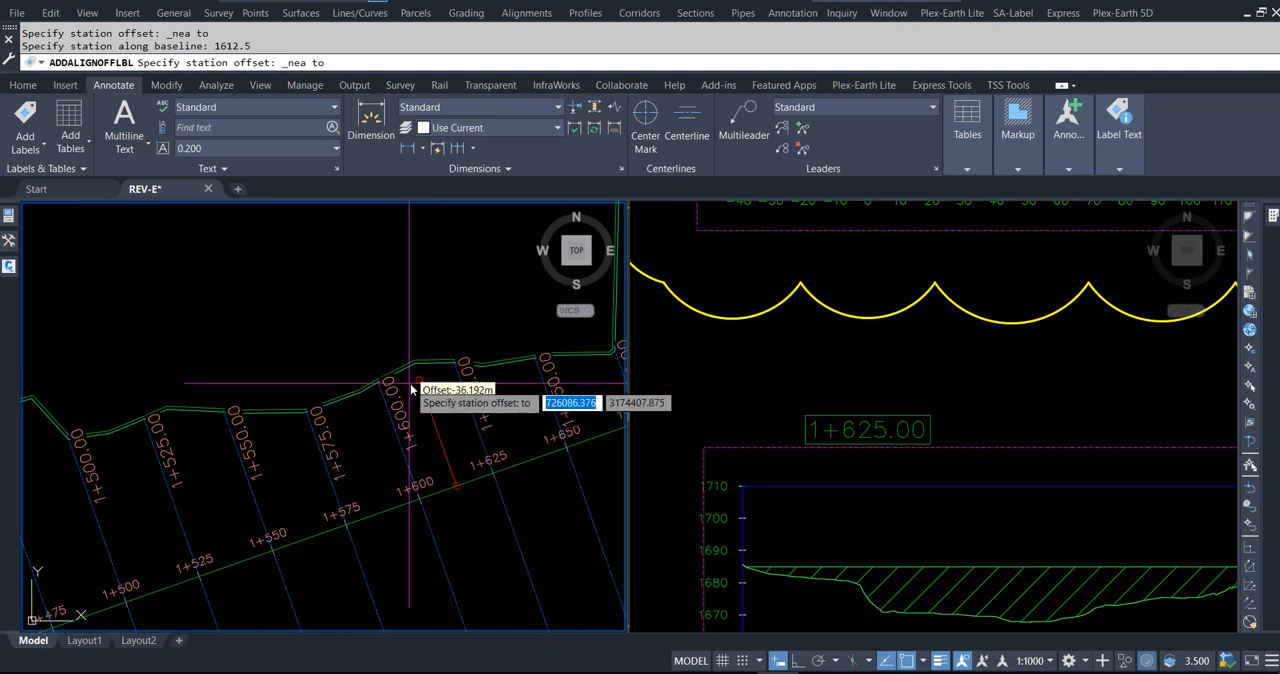
{"action": "scroll", "coordinate": [415, 387], "scroll_direction": "up", "scroll_amount": 5}
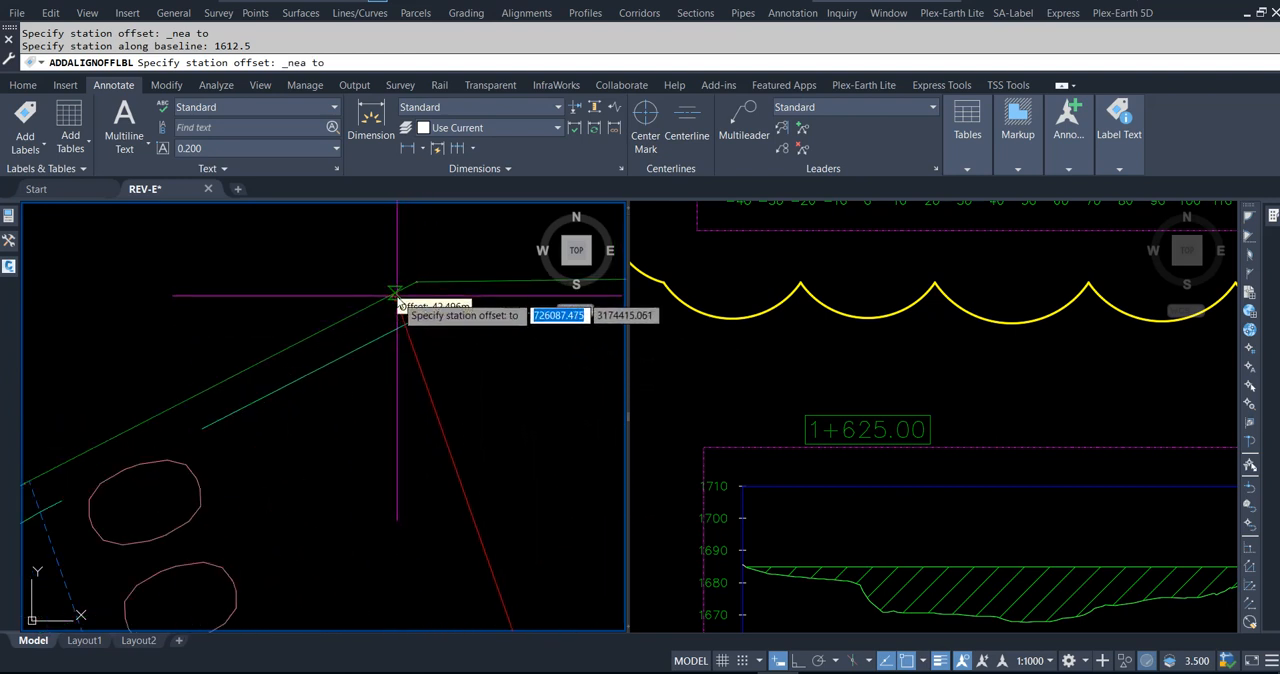
{"action": "left_click", "coordinate": [398, 300]}
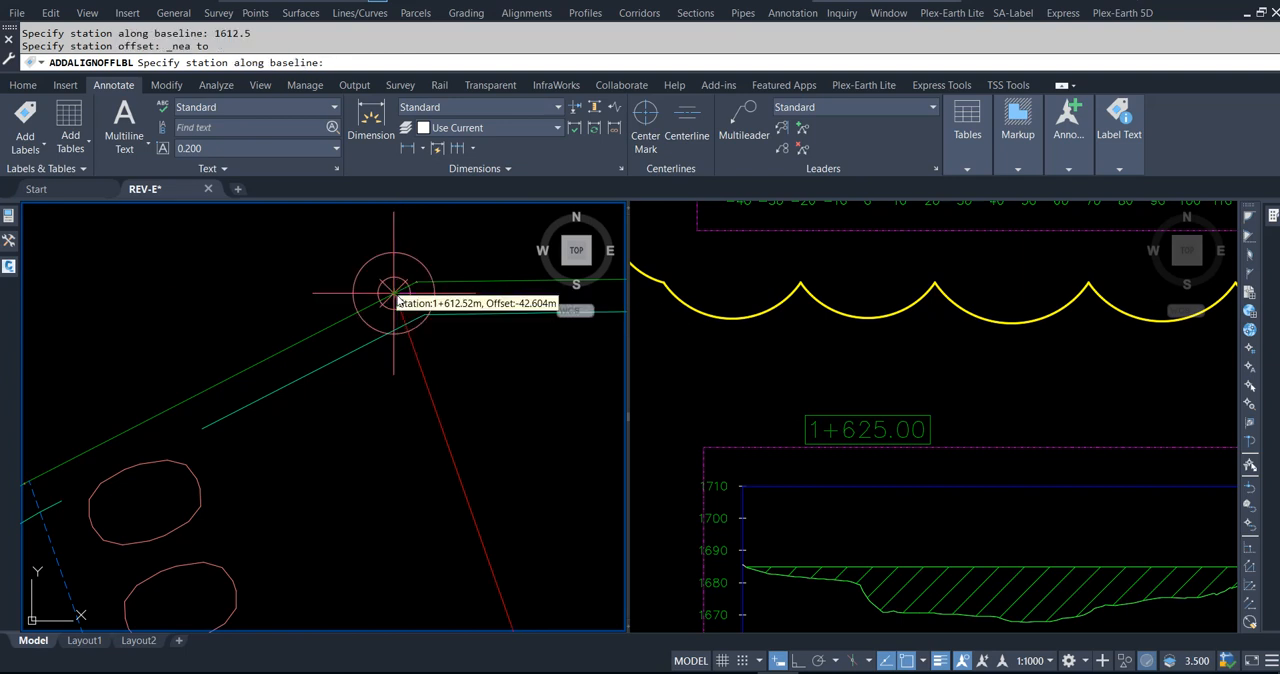
{"action": "key", "text": "Return"}
{"action": "key", "text": "Escape"}
Step: Begin a new sample line on the LAKE CL alignment at station 1612.5
{"action": "scroll", "coordinate": [366, 358], "scroll_direction": "up", "scroll_amount": 1}
{"action": "scroll", "coordinate": [332, 355], "scroll_direction": "down", "scroll_amount": 7}
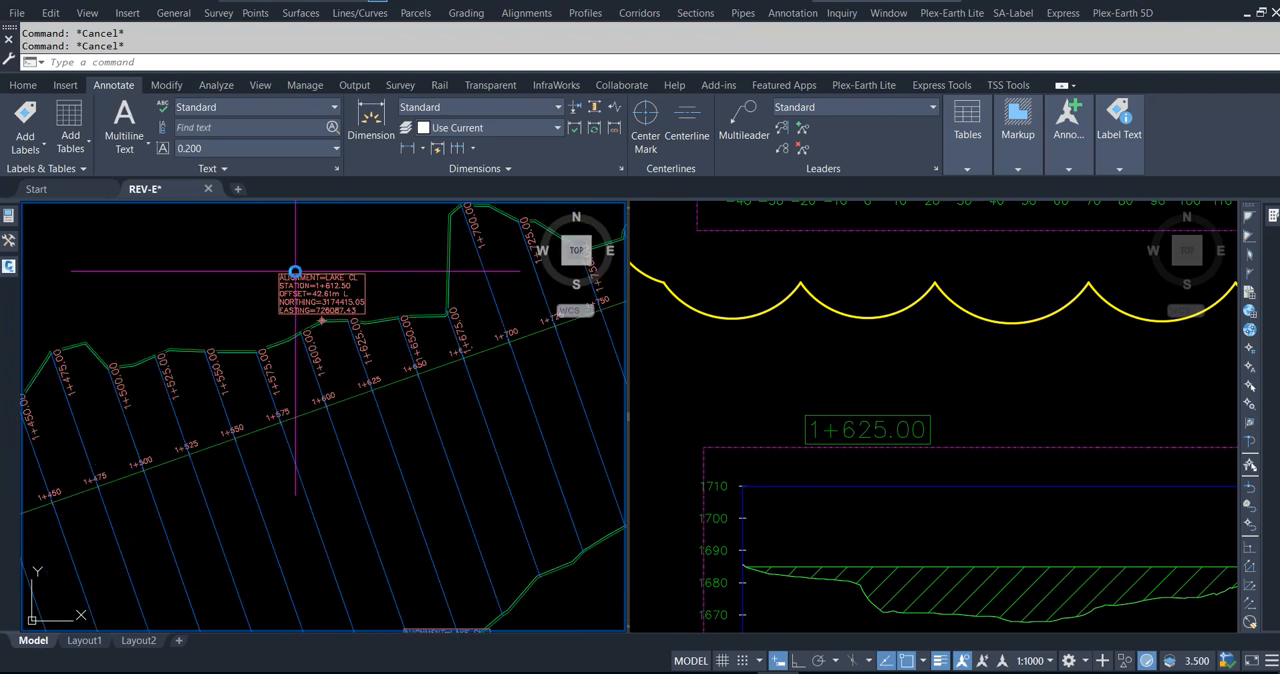
{"action": "left_click", "coordinate": [24, 86]}
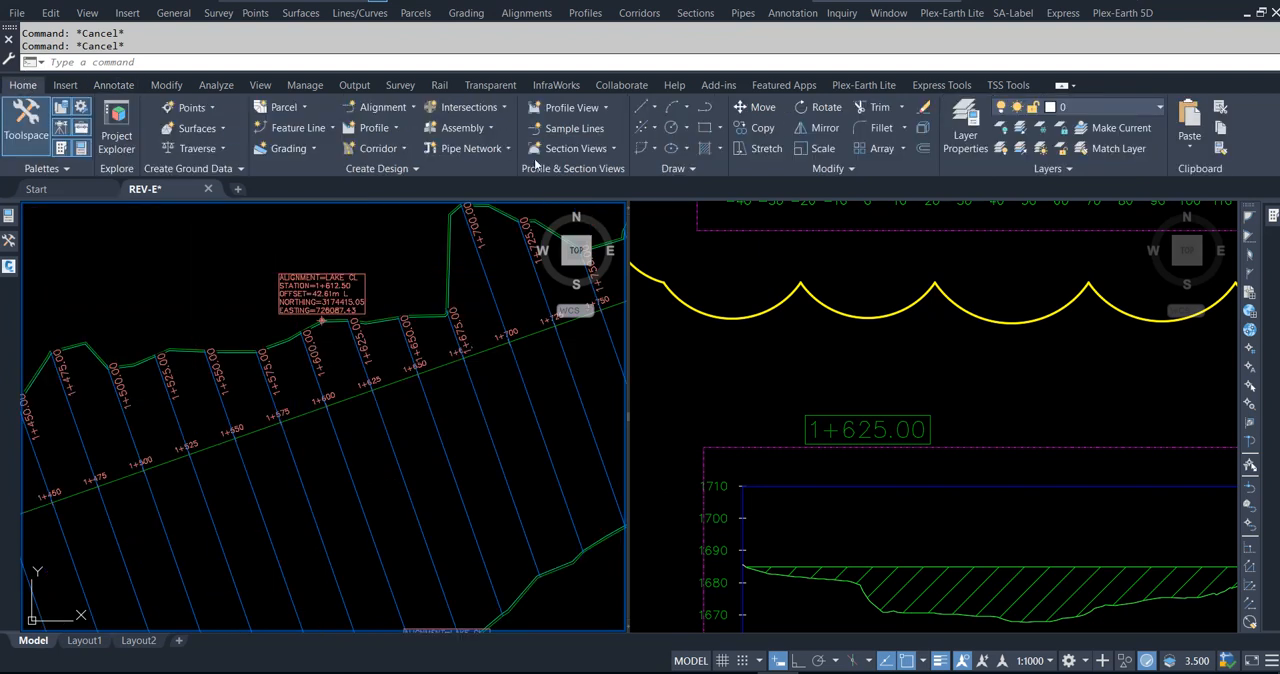
{"action": "left_click", "coordinate": [578, 126]}
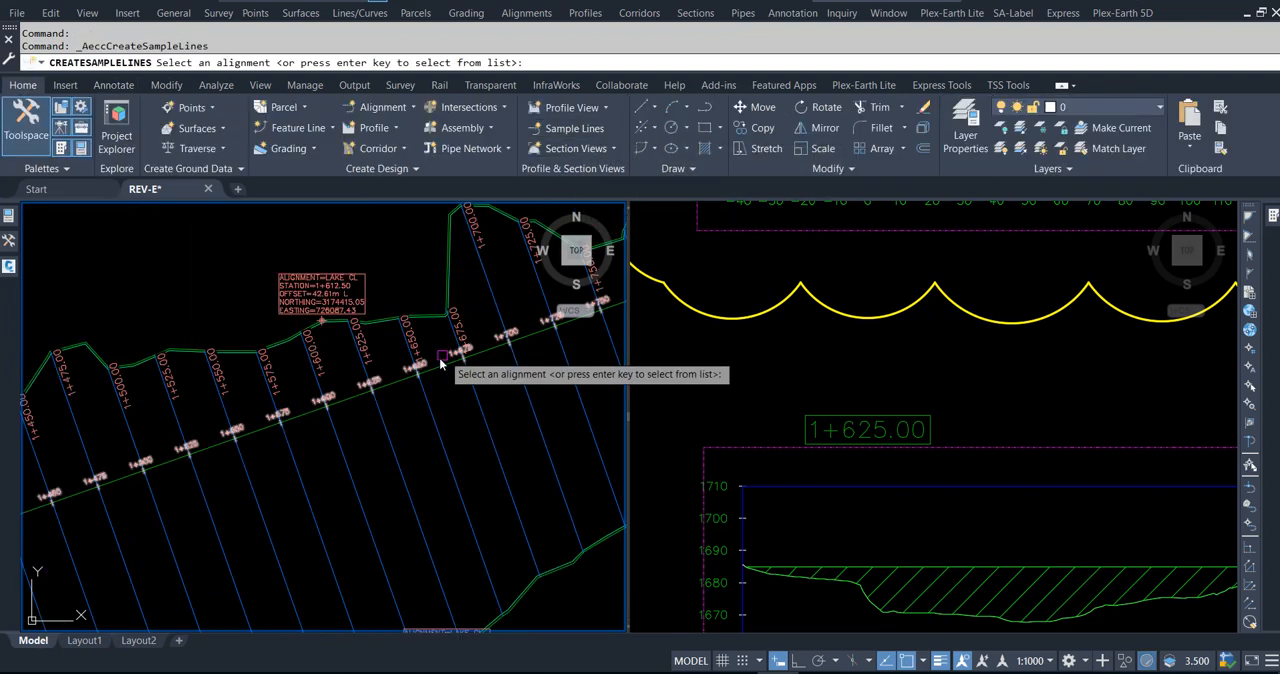
{"action": "key", "text": "Return"}
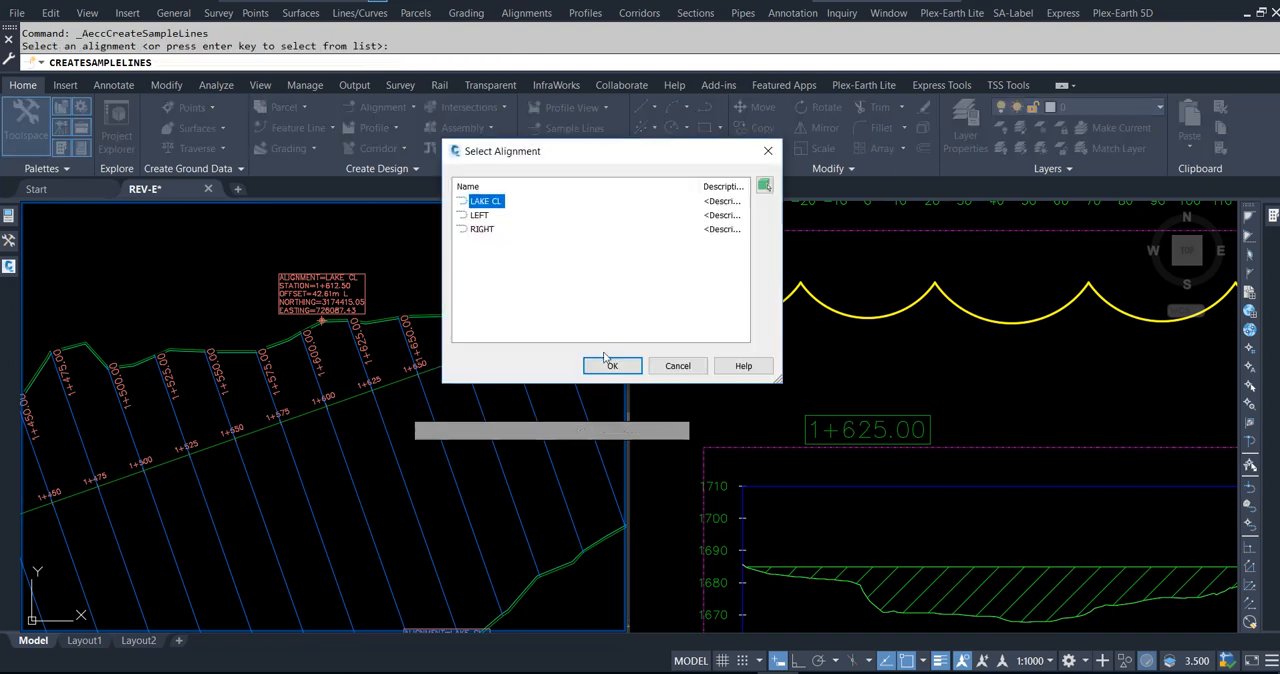
{"action": "key", "text": "Return"}
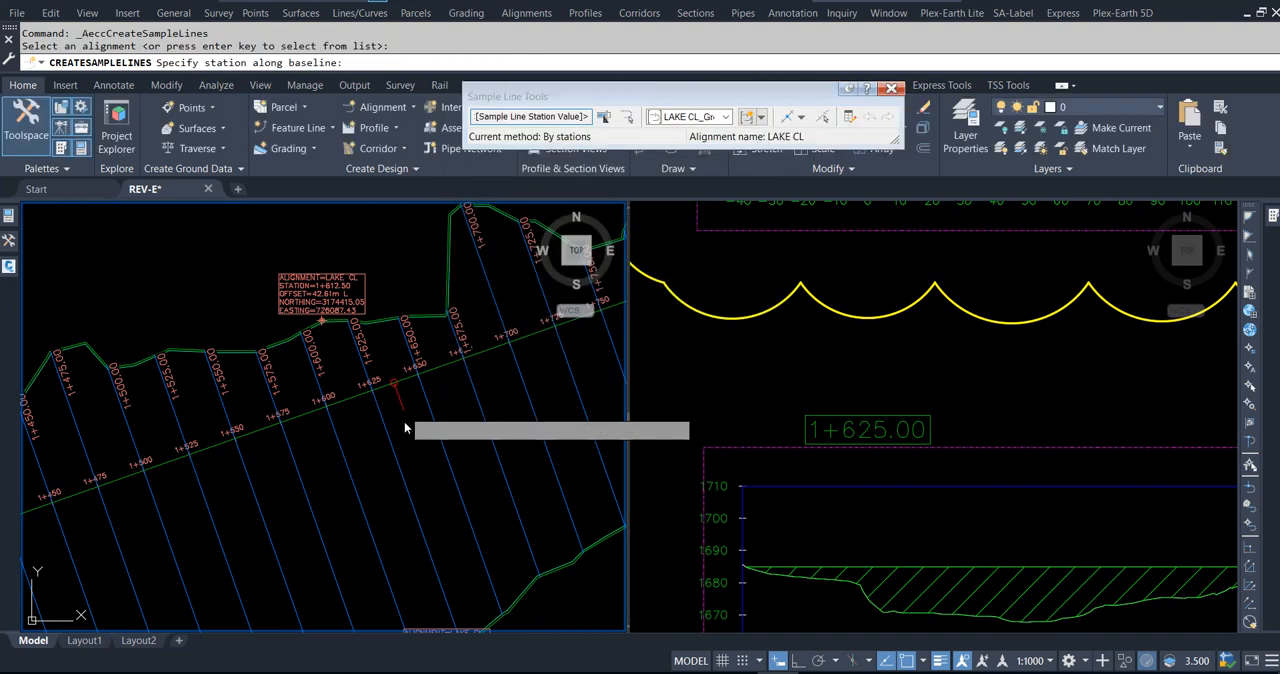
{"action": "type", "text": "1612.5"}
{"action": "key", "text": "Return"}
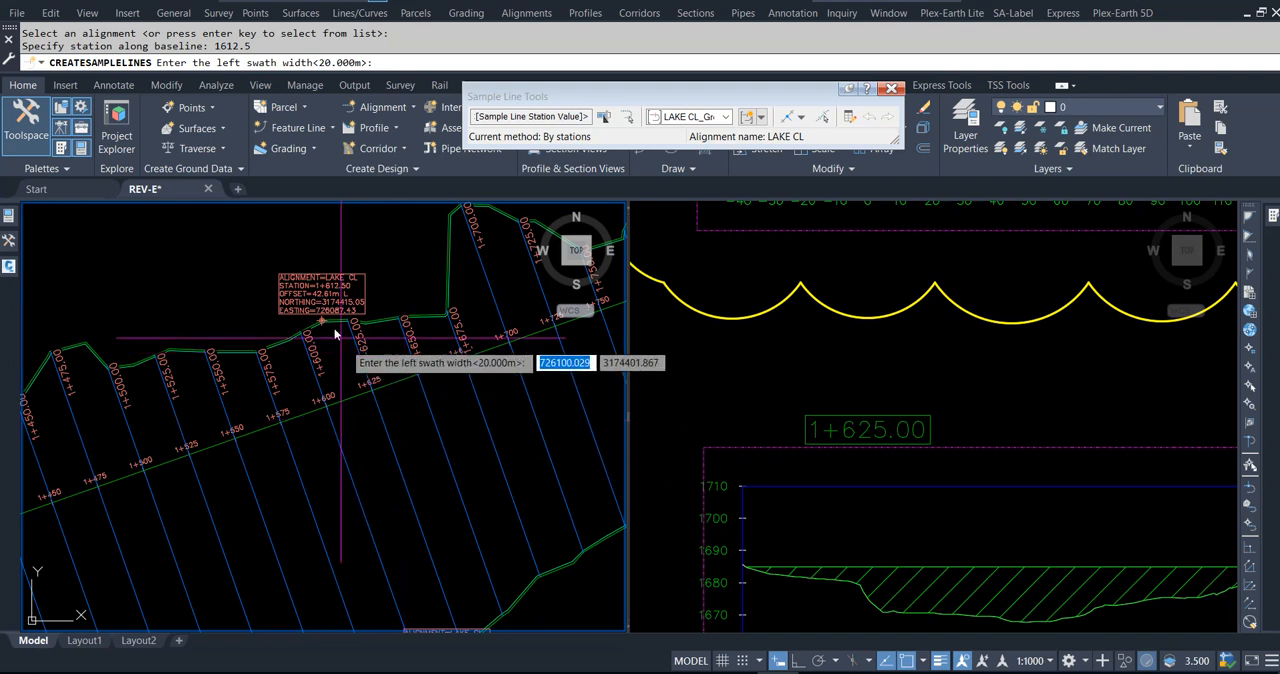
Step: Set the new sample line's left swath width to 42.61 m and right swath width to 151.91 m, and finish the command
{"action": "scroll", "coordinate": [320, 320], "scroll_direction": "up", "scroll_amount": 5}
{"action": "middle_click_drag", "start_coordinate": [338, 353], "coordinate": [356, 438]}
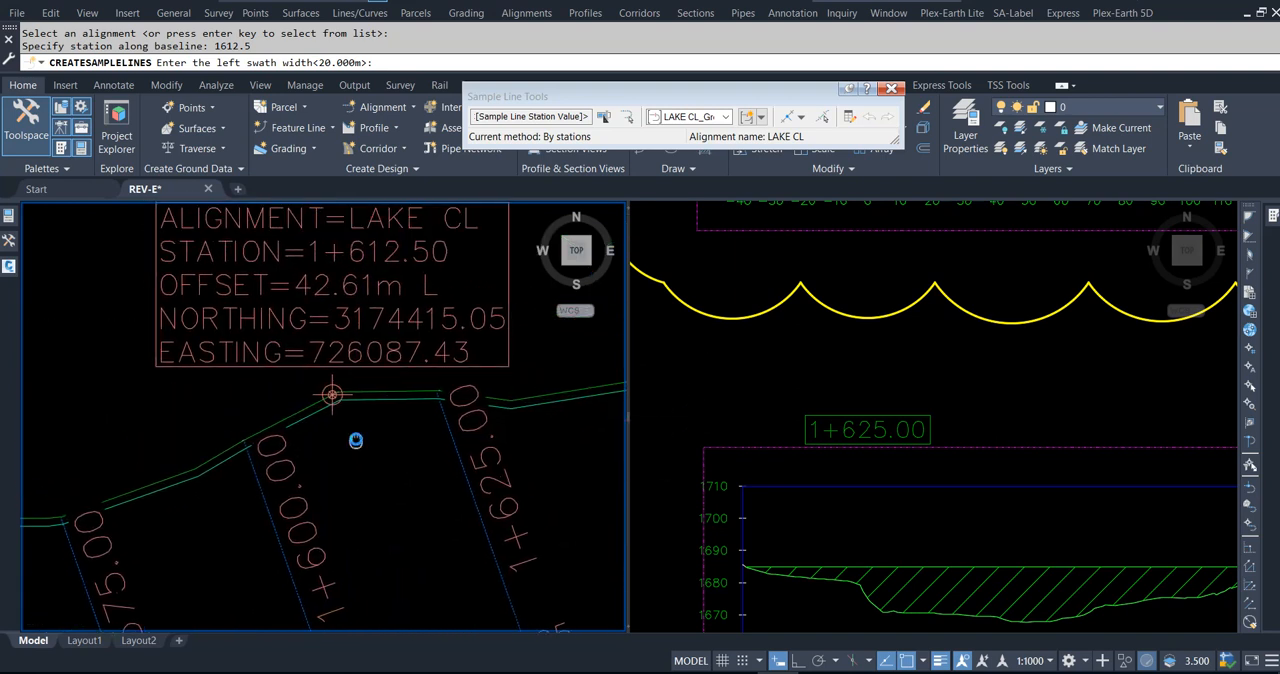
{"action": "type", "text": "42"}
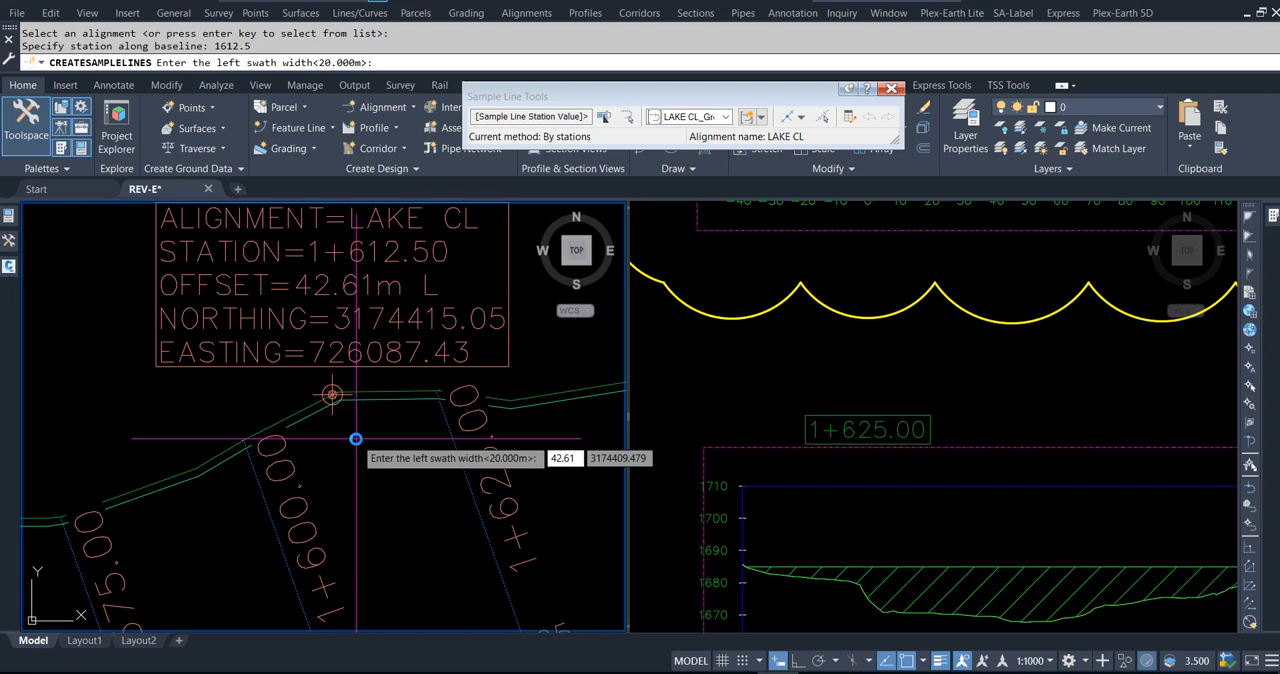
{"action": "type", "text": ".61"}
{"action": "key", "text": "Return"}
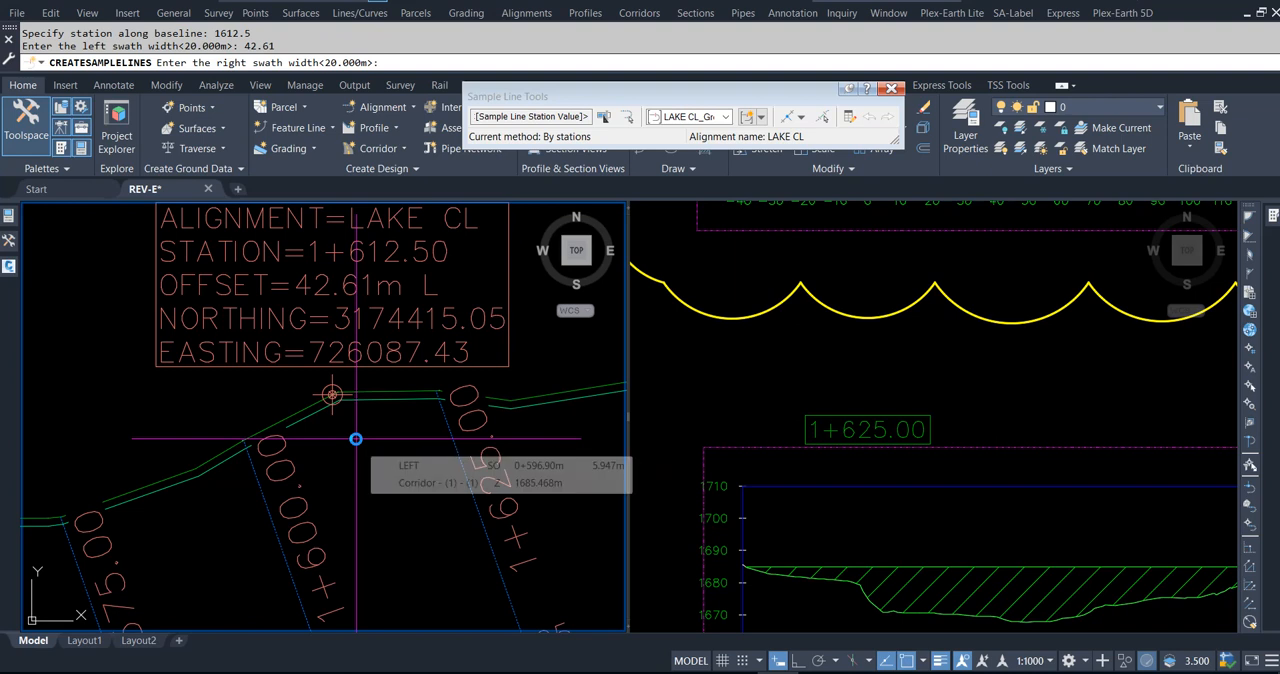
{"action": "scroll", "coordinate": [268, 330], "scroll_direction": "down", "scroll_amount": 5}
{"action": "scroll", "coordinate": [340, 474], "scroll_direction": "up", "scroll_amount": 4}
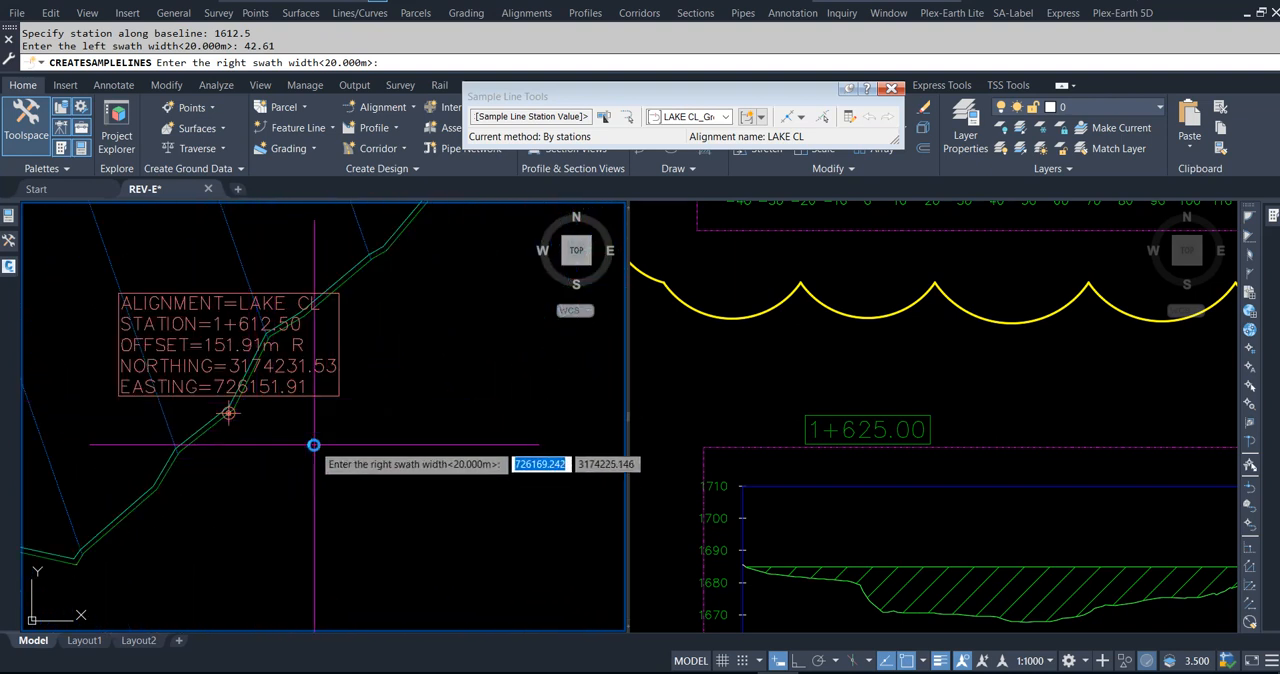
{"action": "type", "text": "151.91"}
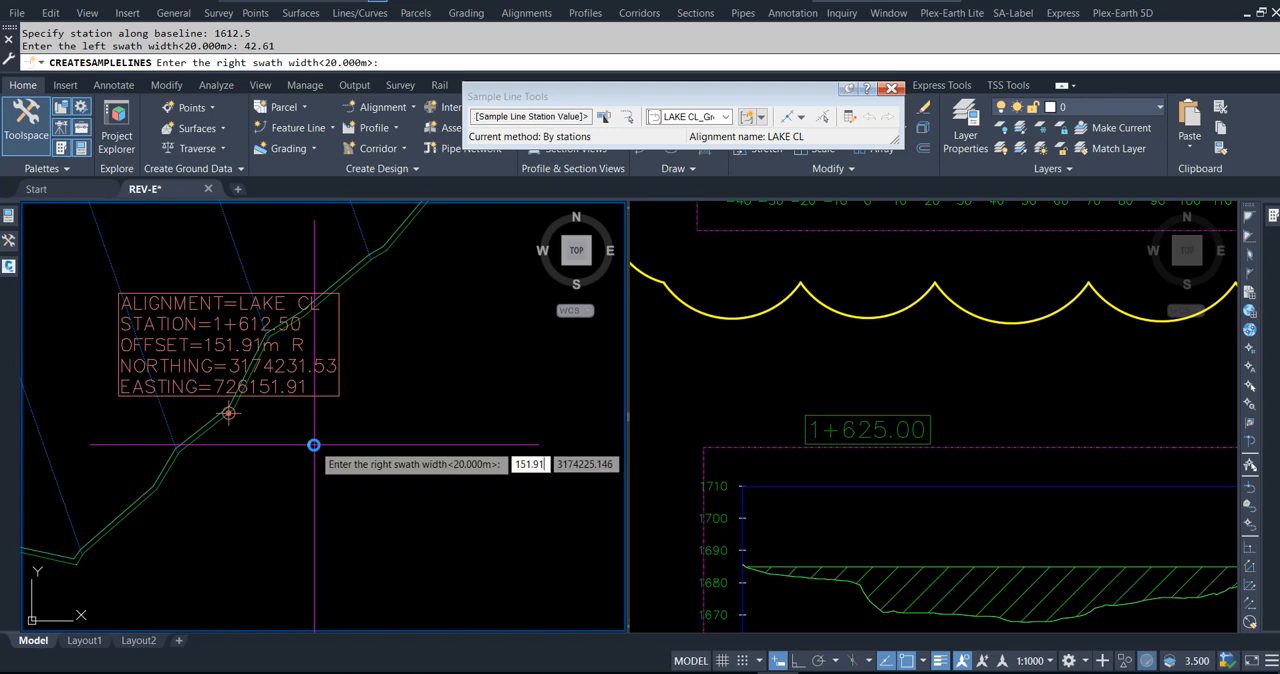
{"action": "key", "text": "Return"}
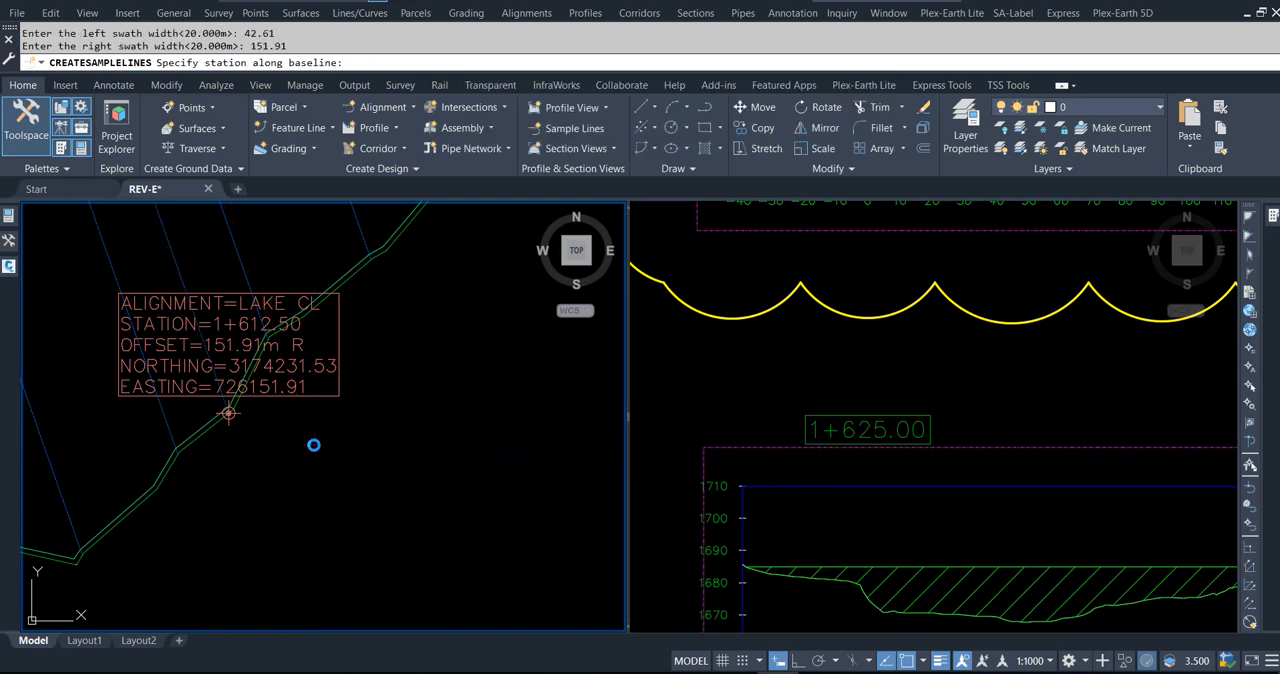
{"action": "key", "text": "Return"}
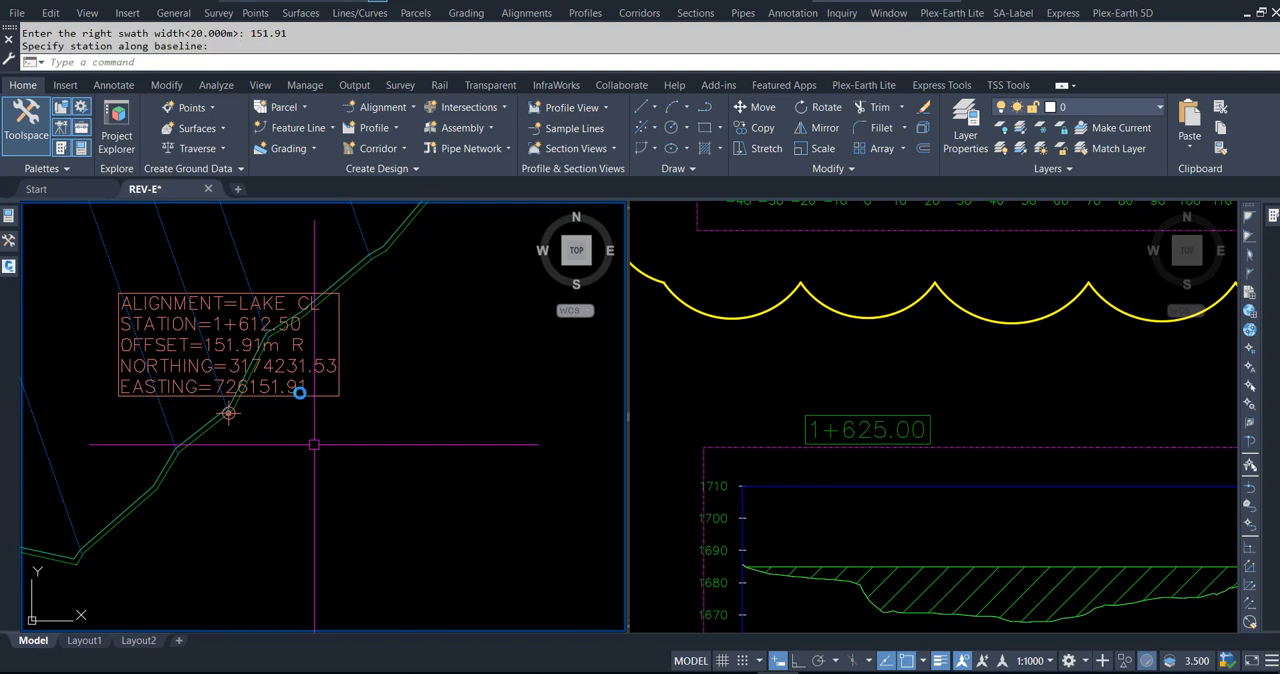
Step: Delete the Station/Offset label for station 1+612.50 at the southern lake boundary
{"action": "left_click", "coordinate": [314, 359]}
{"action": "key", "text": "Delete"}
Step: Create a section view for the 1+612.50 sample line with the automatic offset range and default settings, placed below the existing section views
{"action": "left_click", "coordinate": [203, 336]}
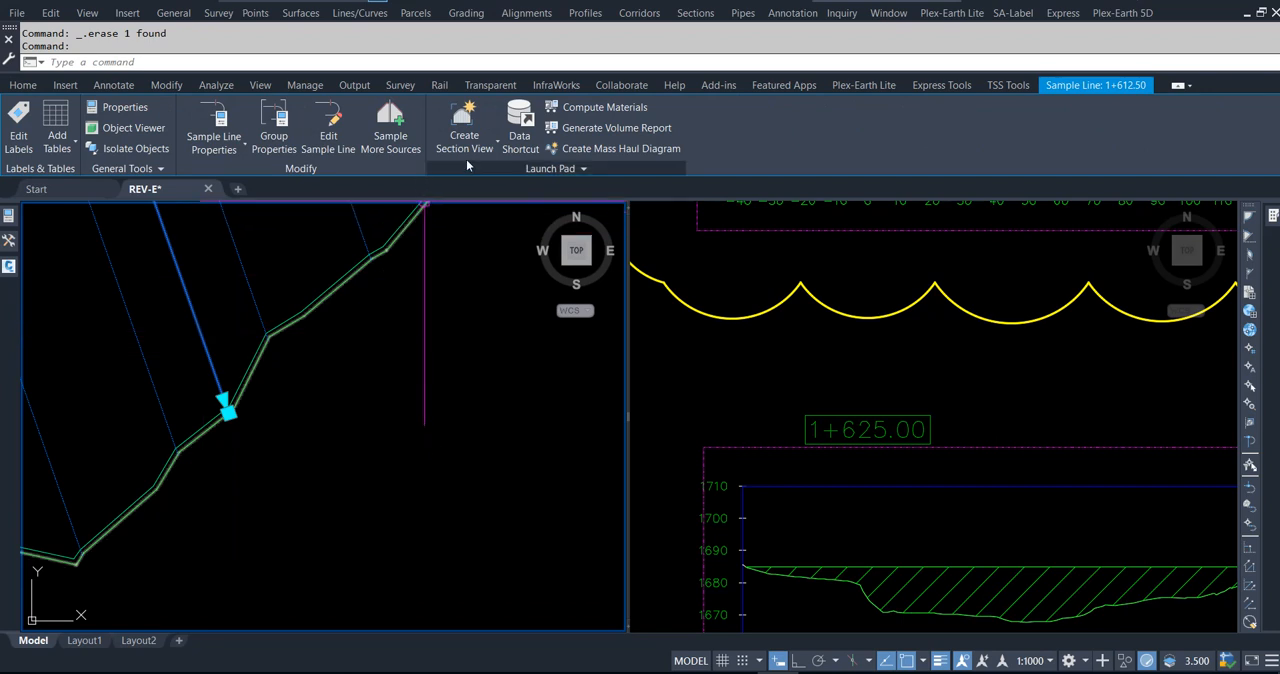
{"action": "left_click", "coordinate": [466, 148]}
{"action": "left_click", "coordinate": [480, 176]}
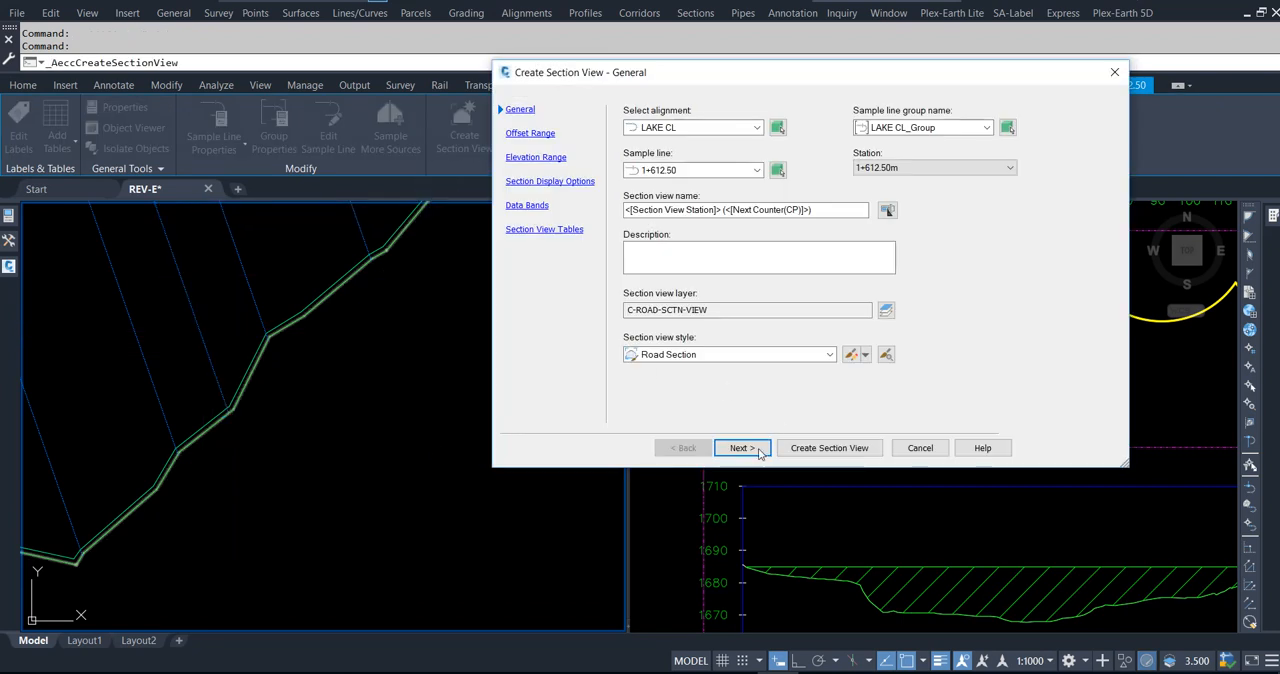
{"action": "left_click", "coordinate": [742, 448]}
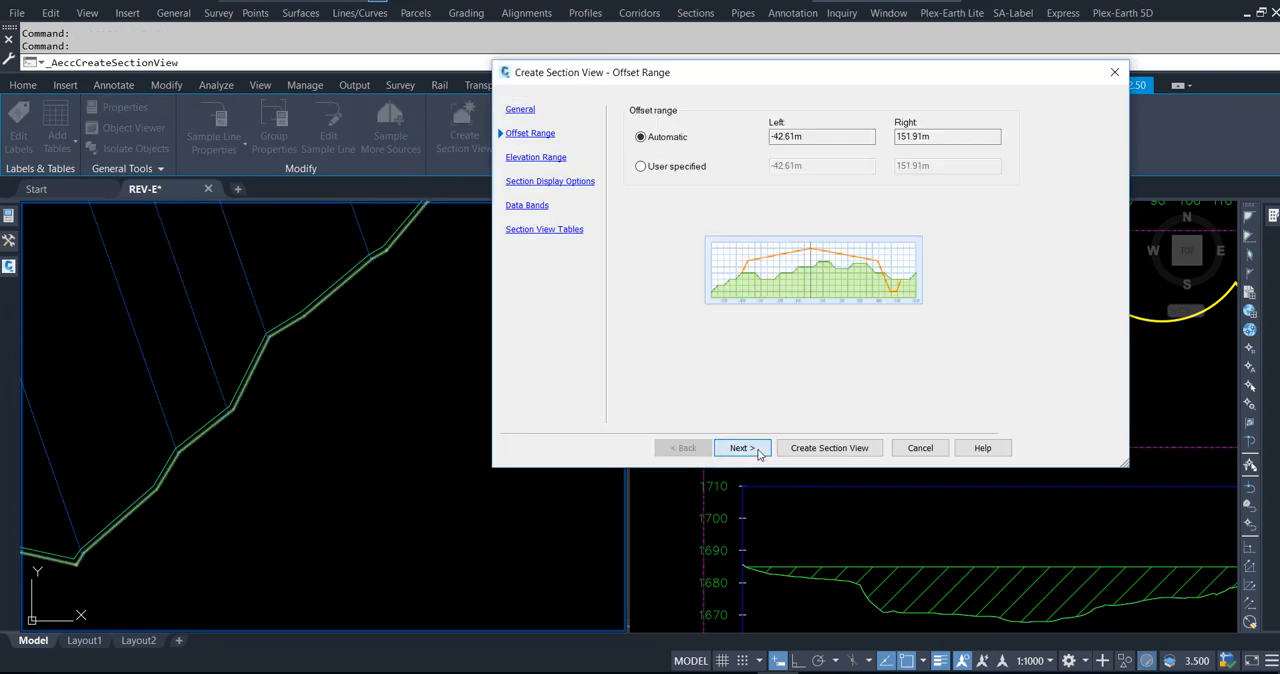
{"action": "left_click", "coordinate": [742, 448]}
{"action": "left_click", "coordinate": [742, 448]}
{"action": "left_click", "coordinate": [742, 448]}
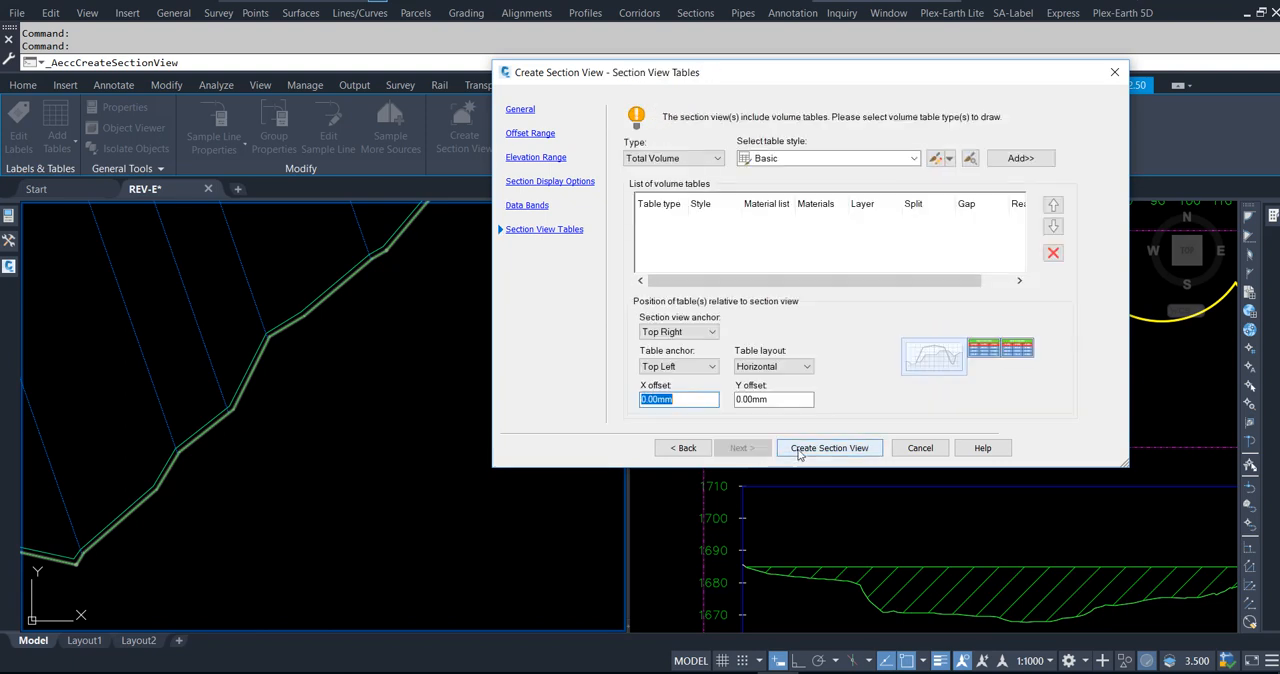
{"action": "left_click", "coordinate": [828, 447]}
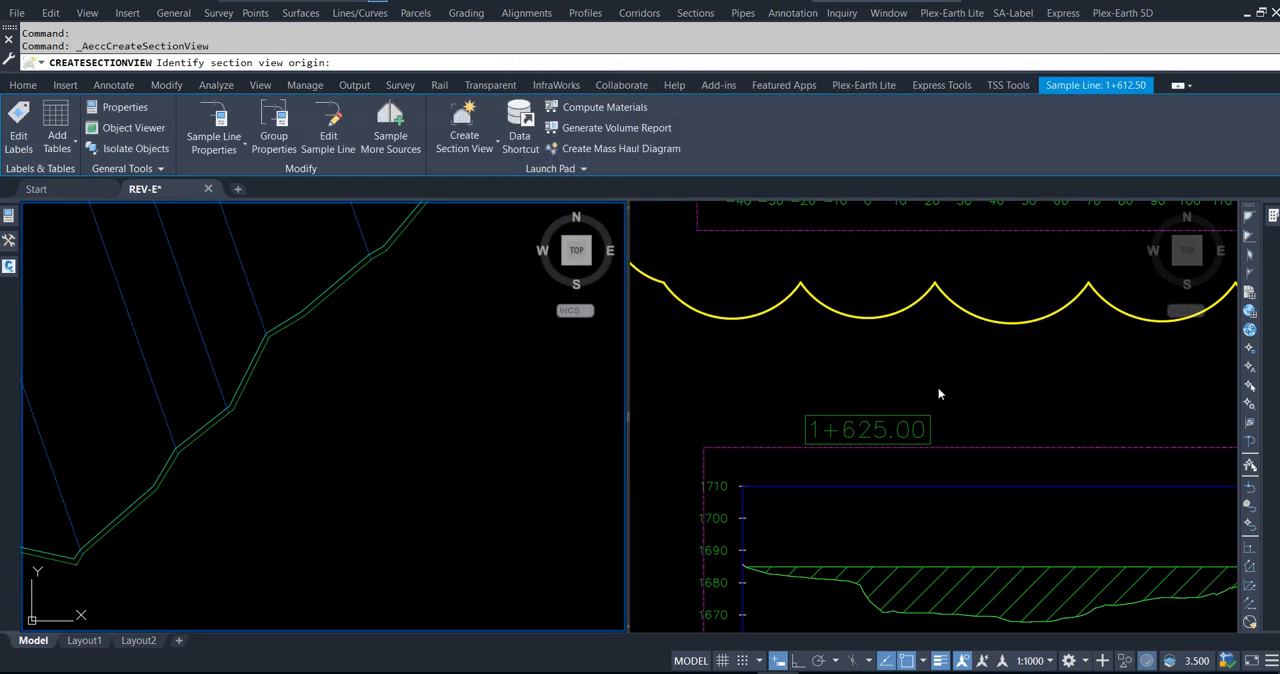
{"action": "scroll", "coordinate": [1004, 428], "scroll_direction": "down", "scroll_amount": 7}
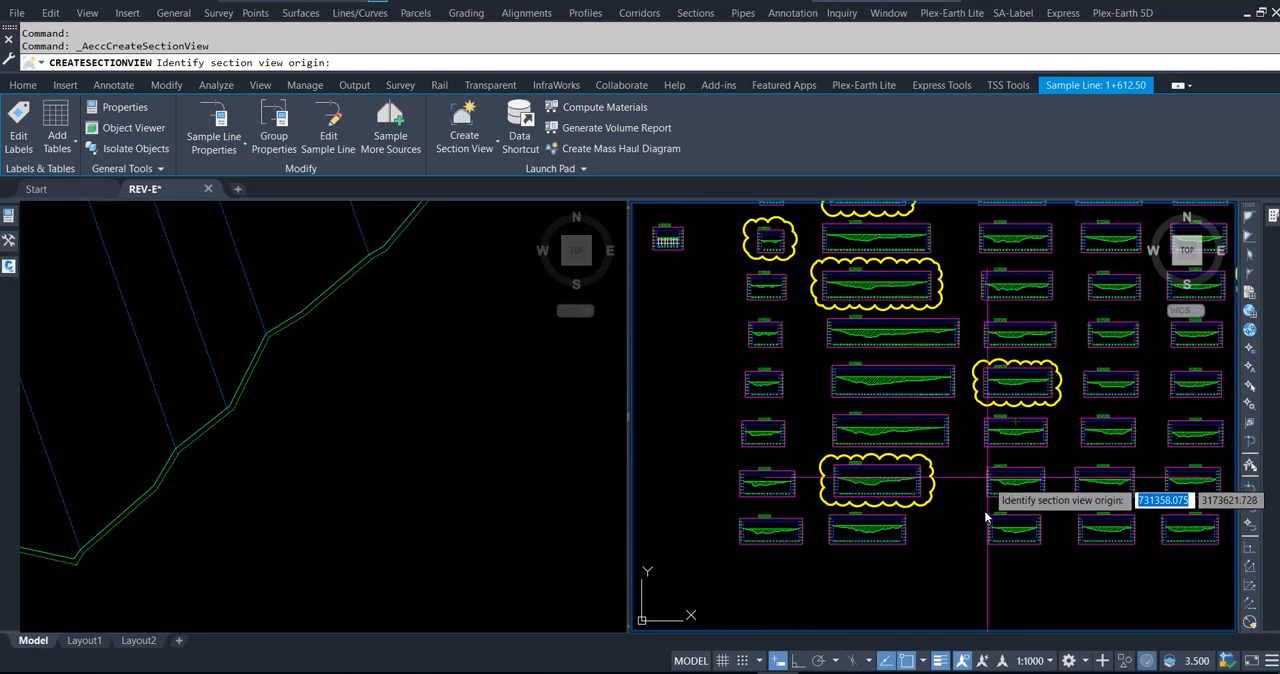
{"action": "left_click", "coordinate": [936, 593]}
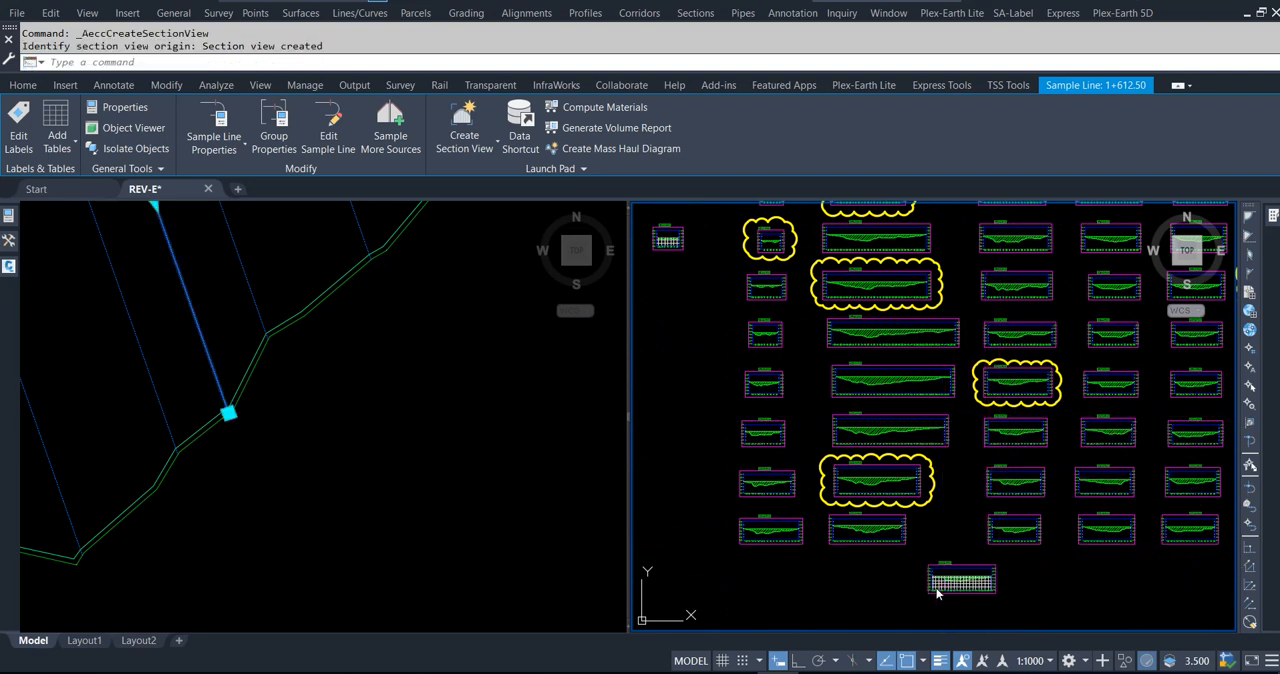
{"action": "left_click", "coordinate": [505, 516]}
{"action": "key", "text": "Escape"}
{"action": "key", "text": "Escape"}
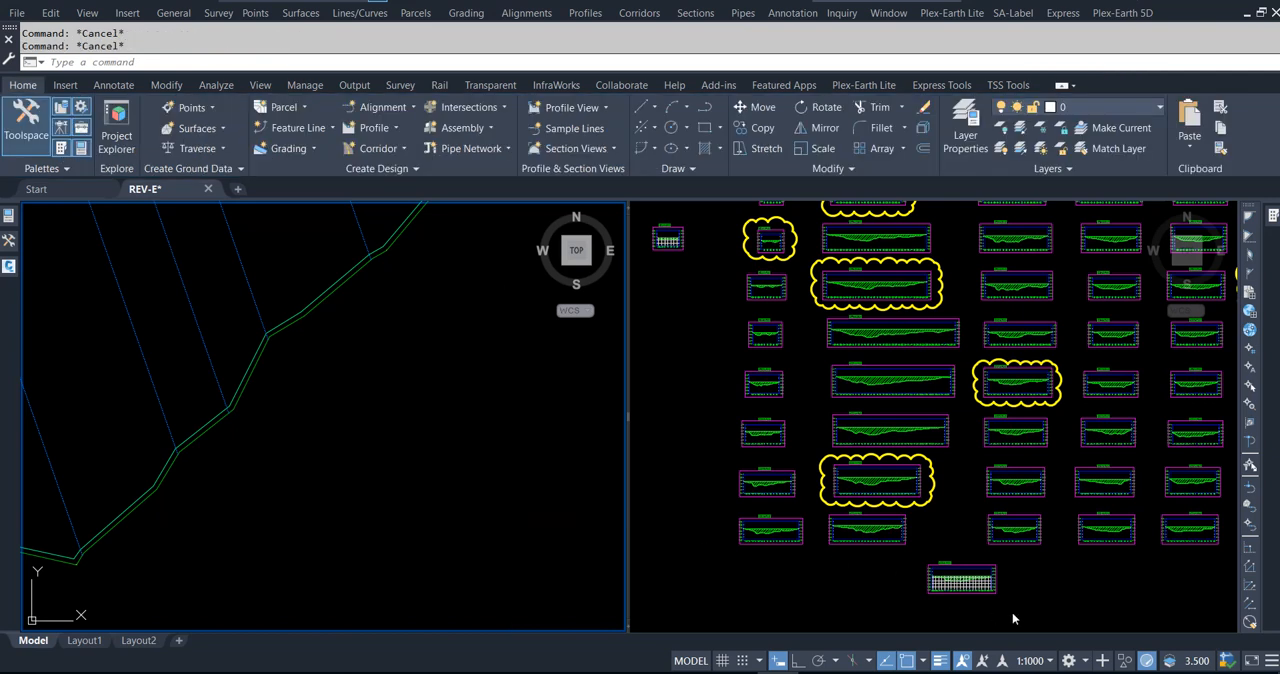
Step: Move the separate 1+137.50 section view into Section View Group - 1 and clear the selection
{"action": "left_click", "coordinate": [1046, 584]}
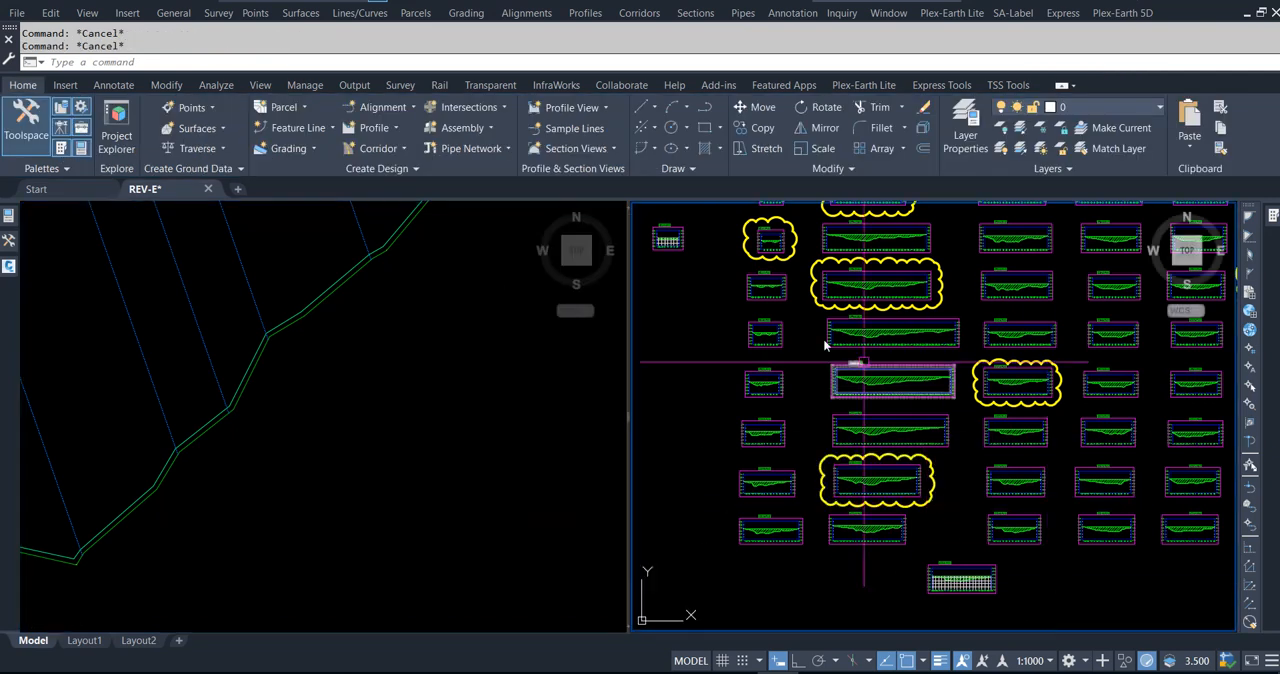
{"action": "scroll", "coordinate": [712, 512], "scroll_direction": "down", "scroll_amount": 2}
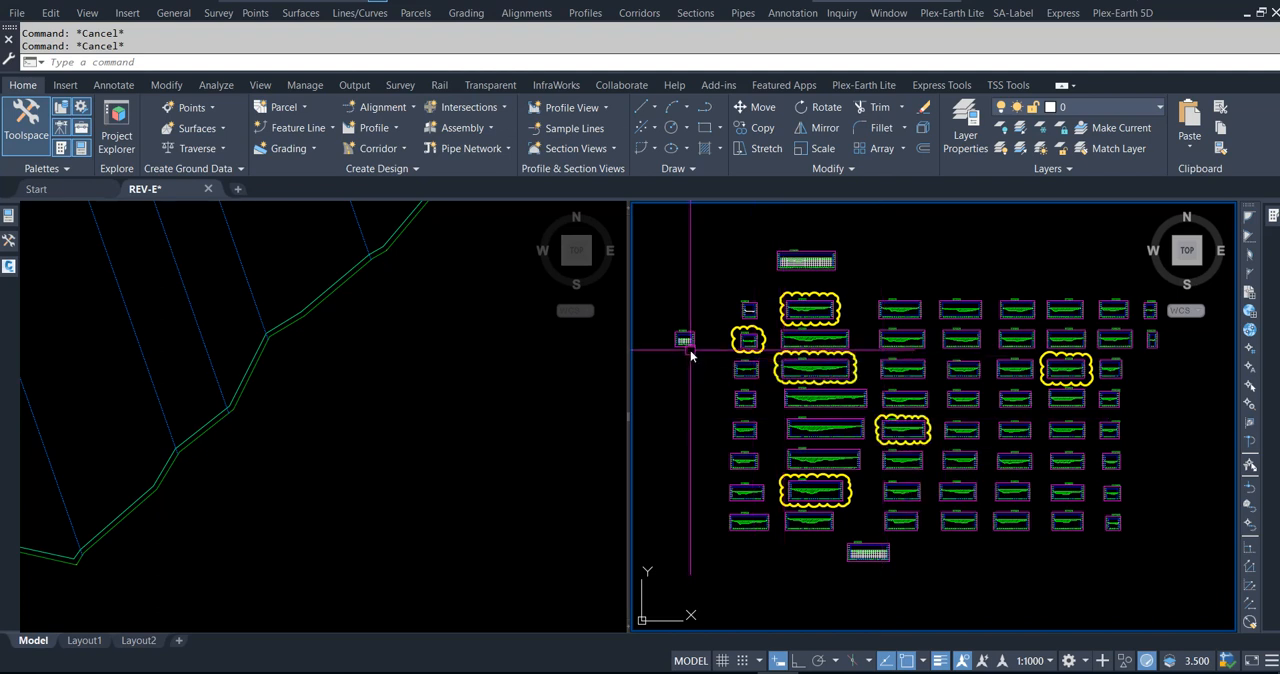
{"action": "scroll", "coordinate": [686, 340], "scroll_direction": "up", "scroll_amount": 6}
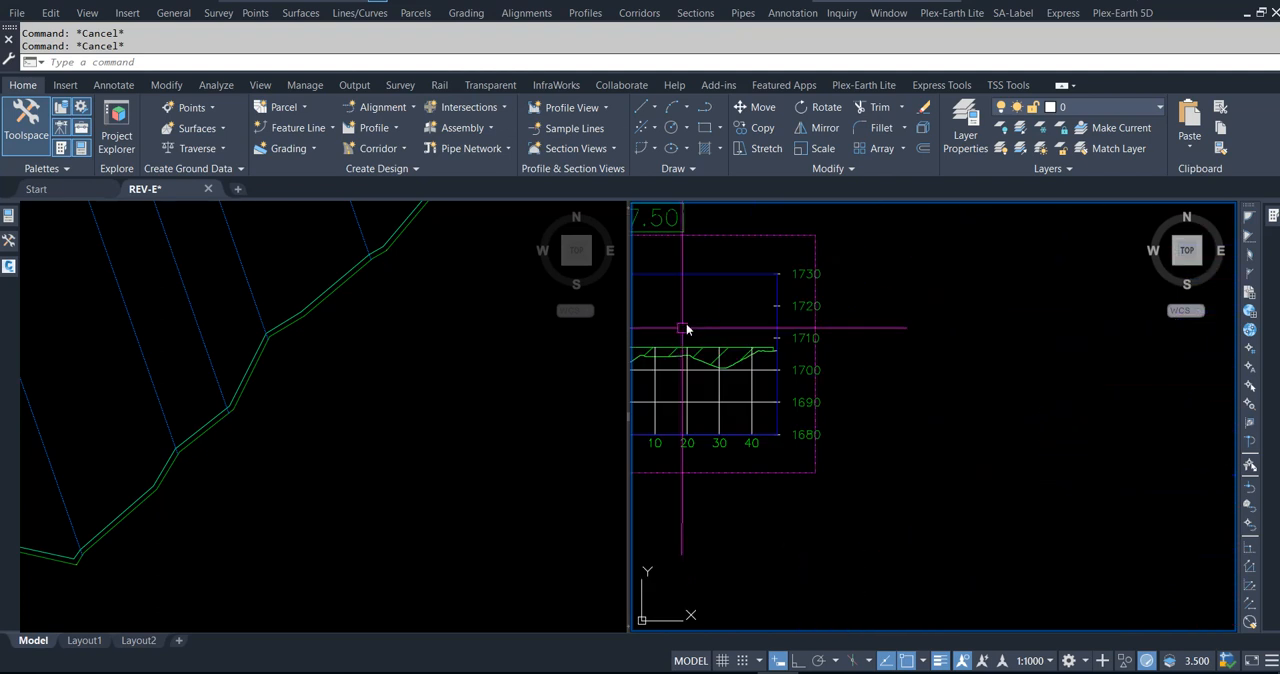
{"action": "left_click", "coordinate": [706, 283]}
{"action": "scroll", "coordinate": [790, 375], "scroll_direction": "down", "scroll_amount": 6}
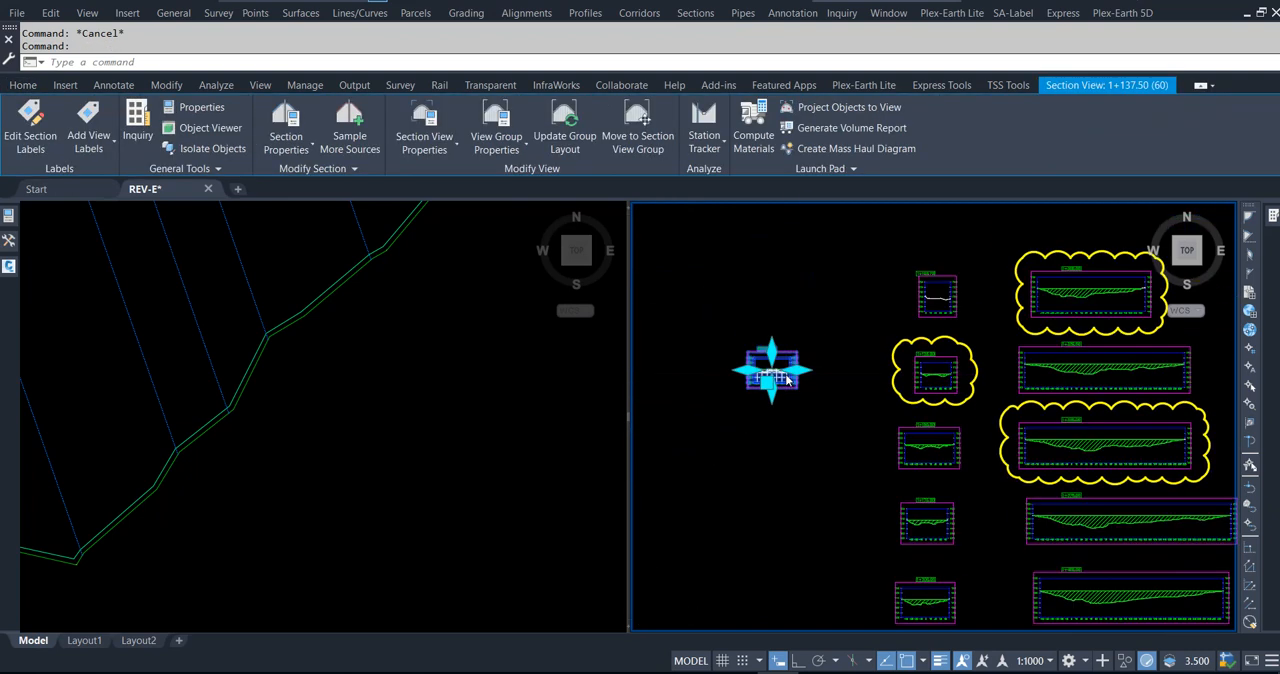
{"action": "scroll", "coordinate": [786, 379], "scroll_direction": "down", "scroll_amount": 2}
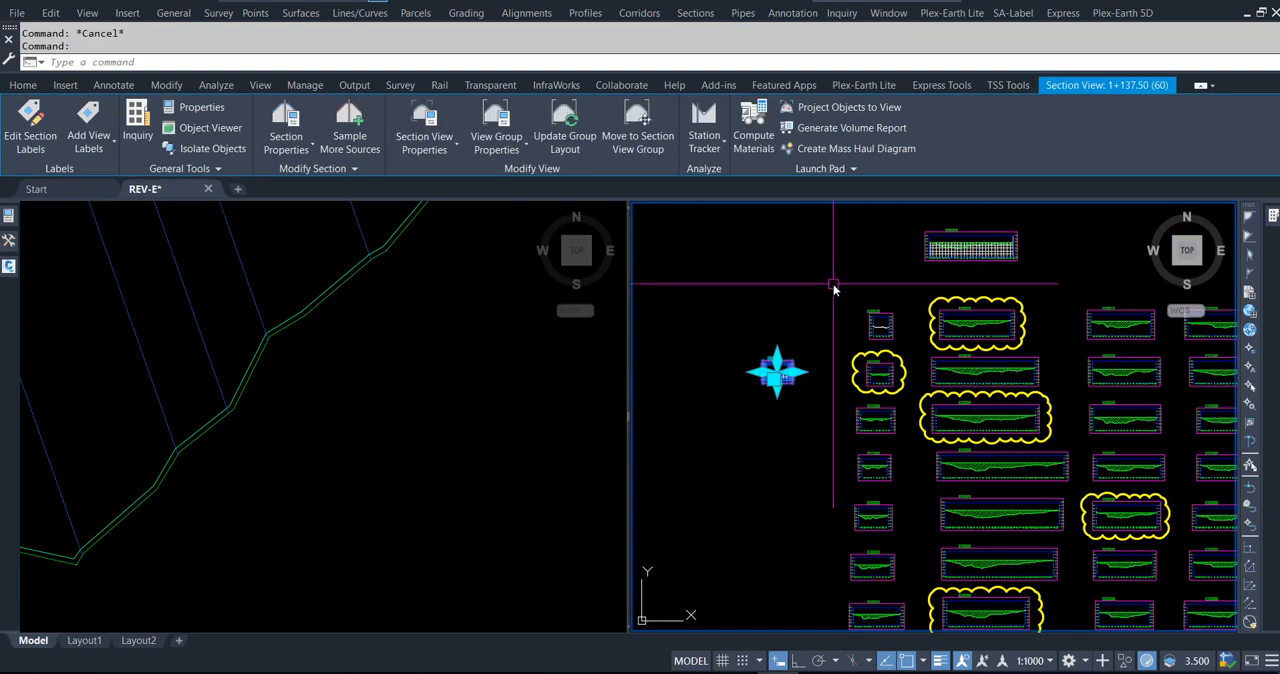
{"action": "key", "text": "Escape"}
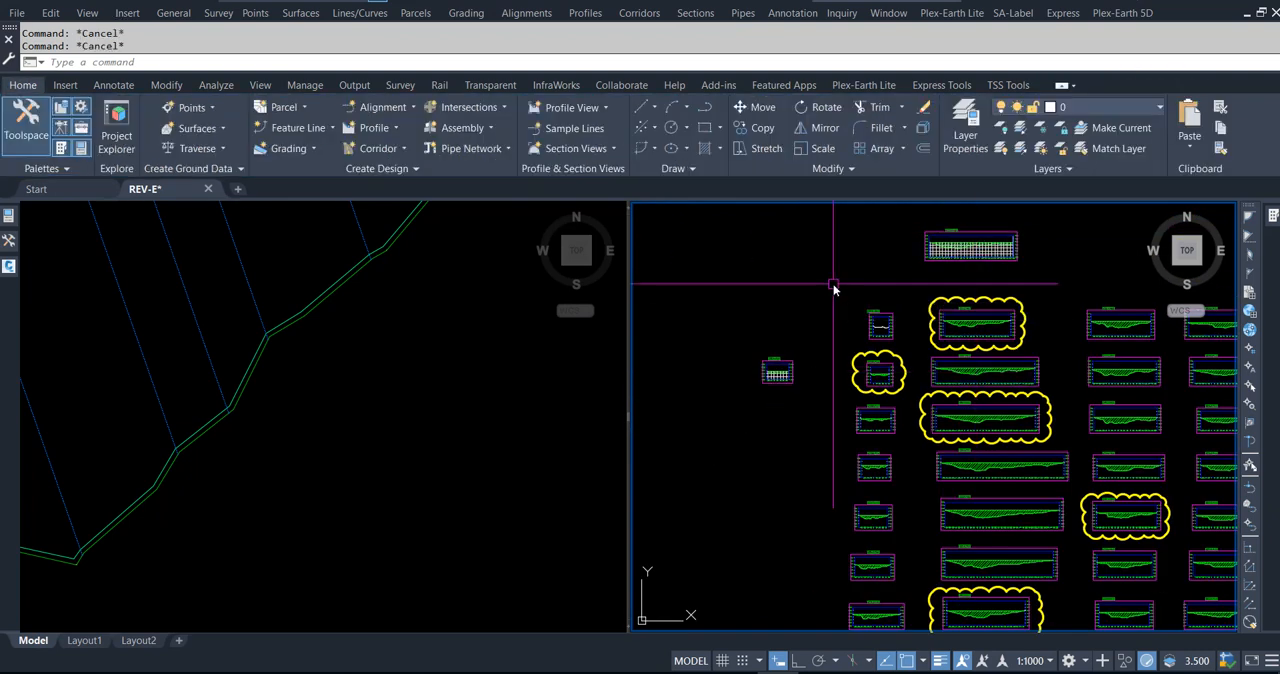
{"action": "scroll", "coordinate": [831, 395], "scroll_direction": "up", "scroll_amount": 2}
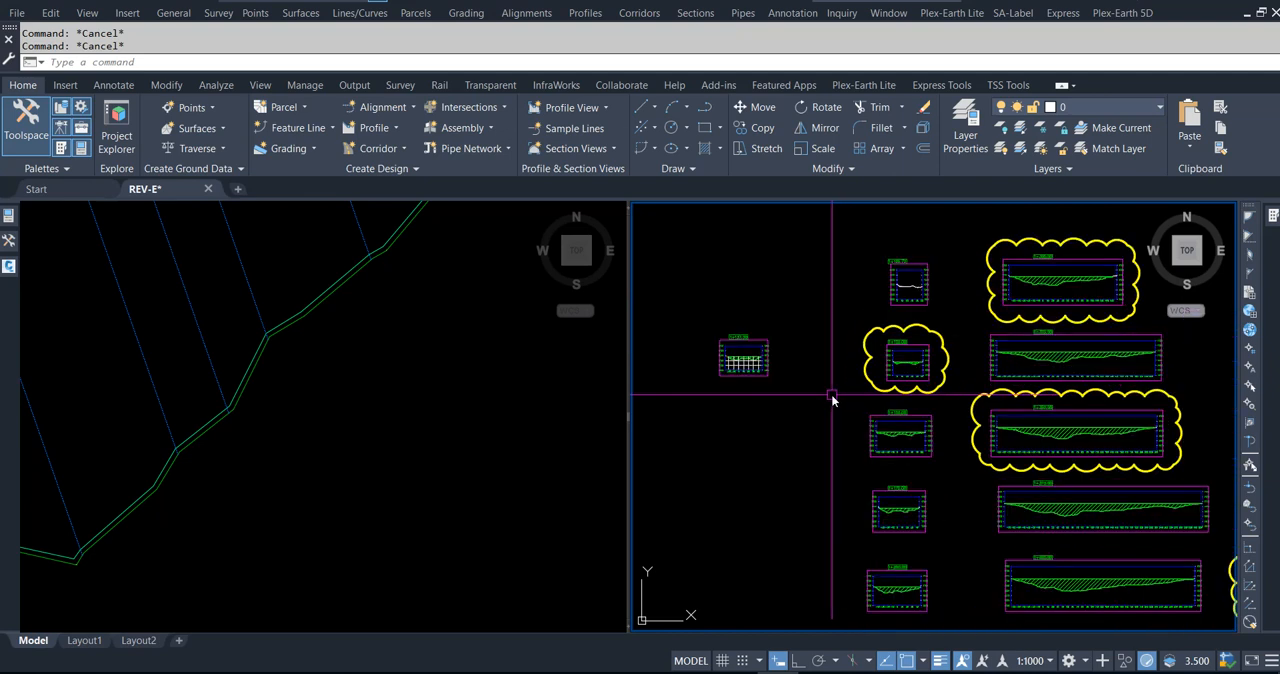
{"action": "left_click", "coordinate": [758, 355]}
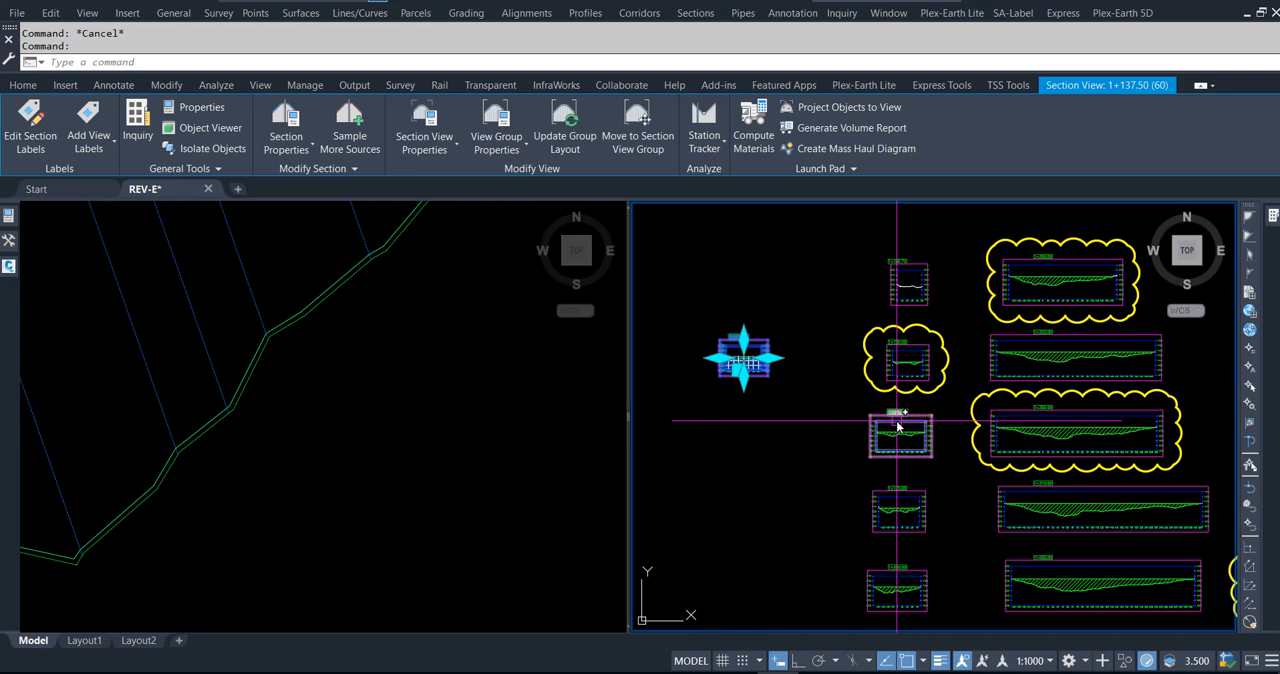
{"action": "right_click", "coordinate": [772, 407]}
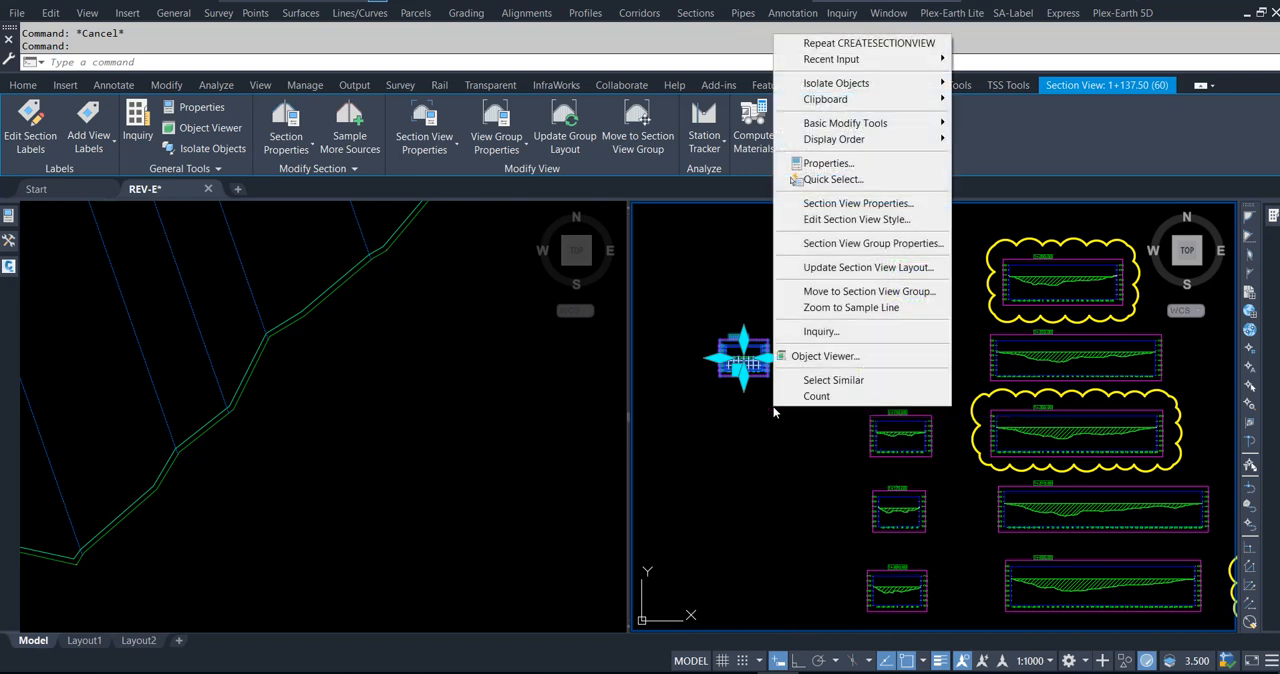
{"action": "left_click", "coordinate": [812, 299]}
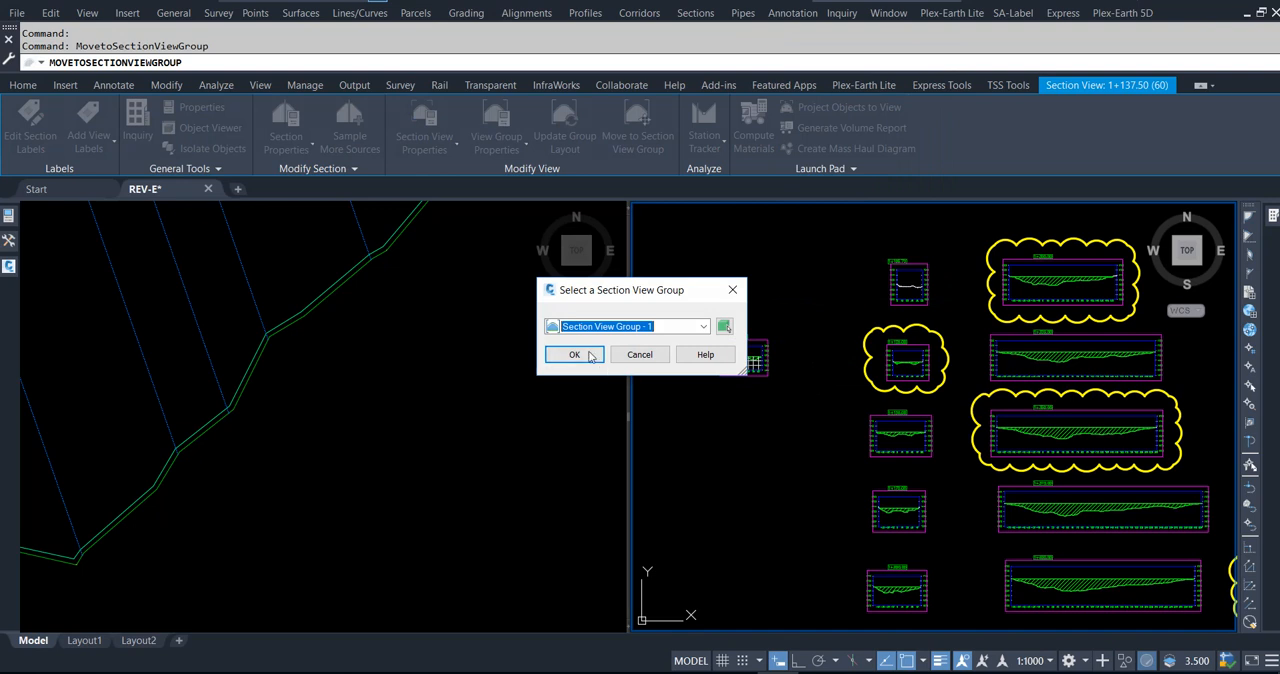
{"action": "left_click", "coordinate": [576, 355]}
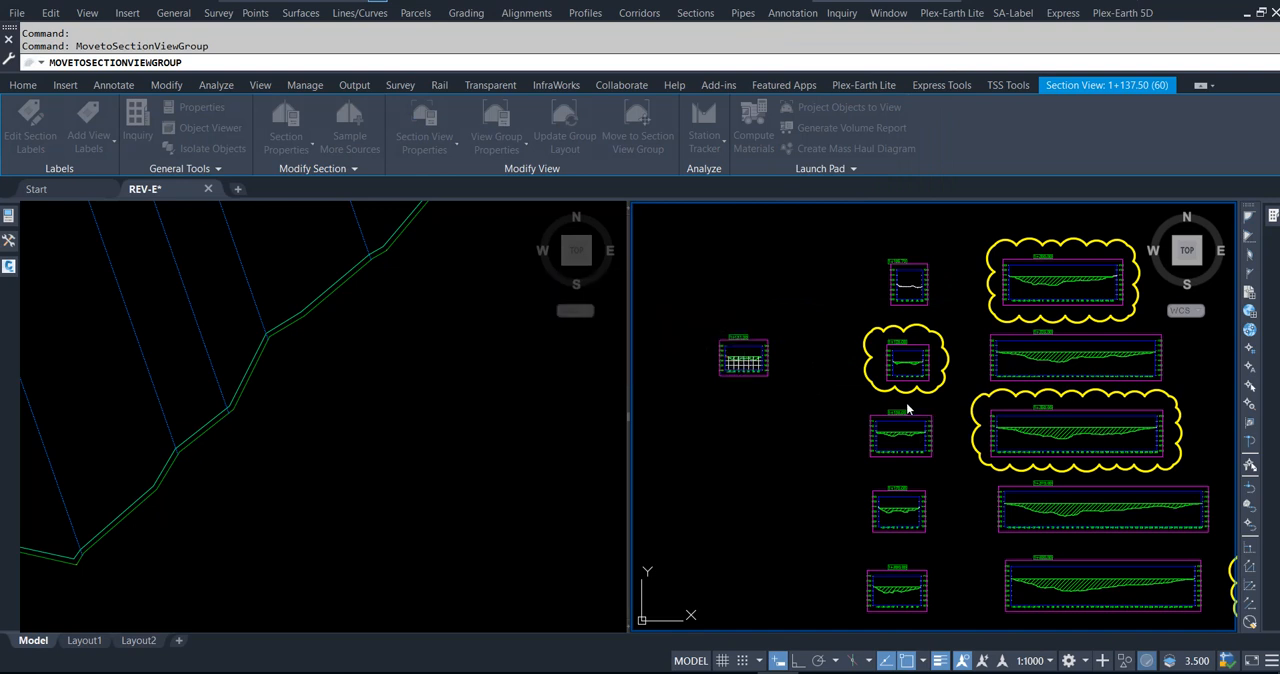
{"action": "left_click", "coordinate": [910, 412]}
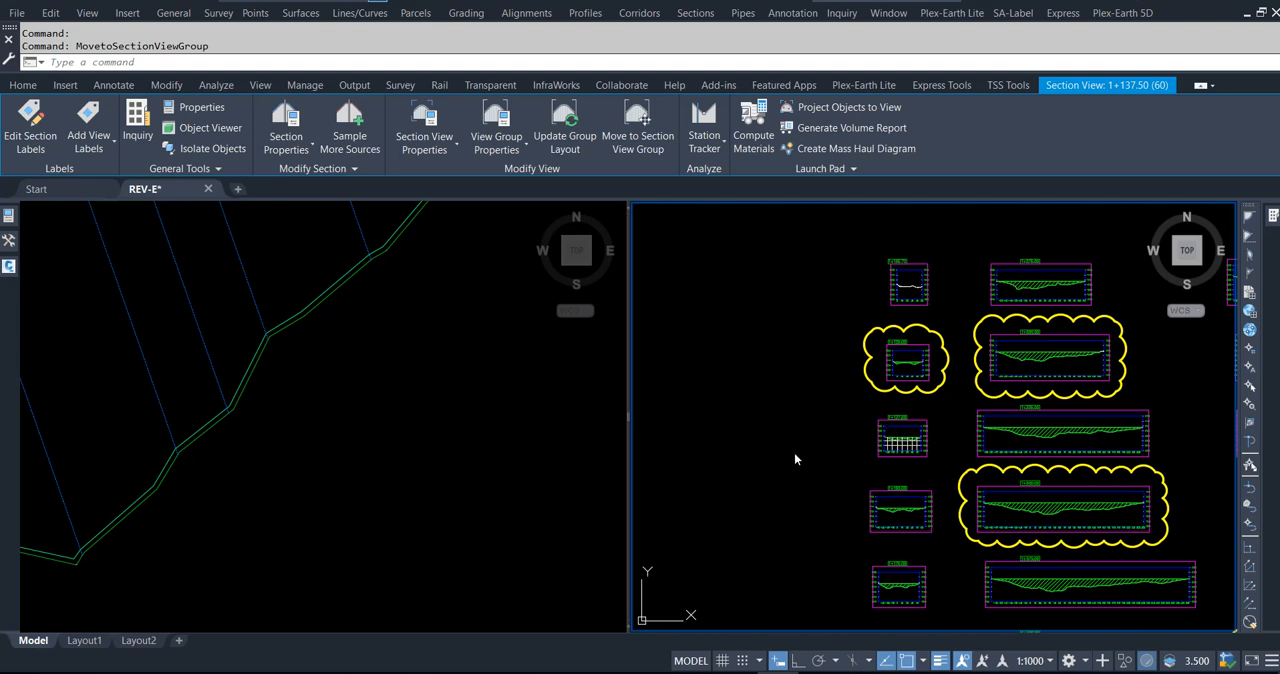
{"action": "left_click", "coordinate": [740, 449]}
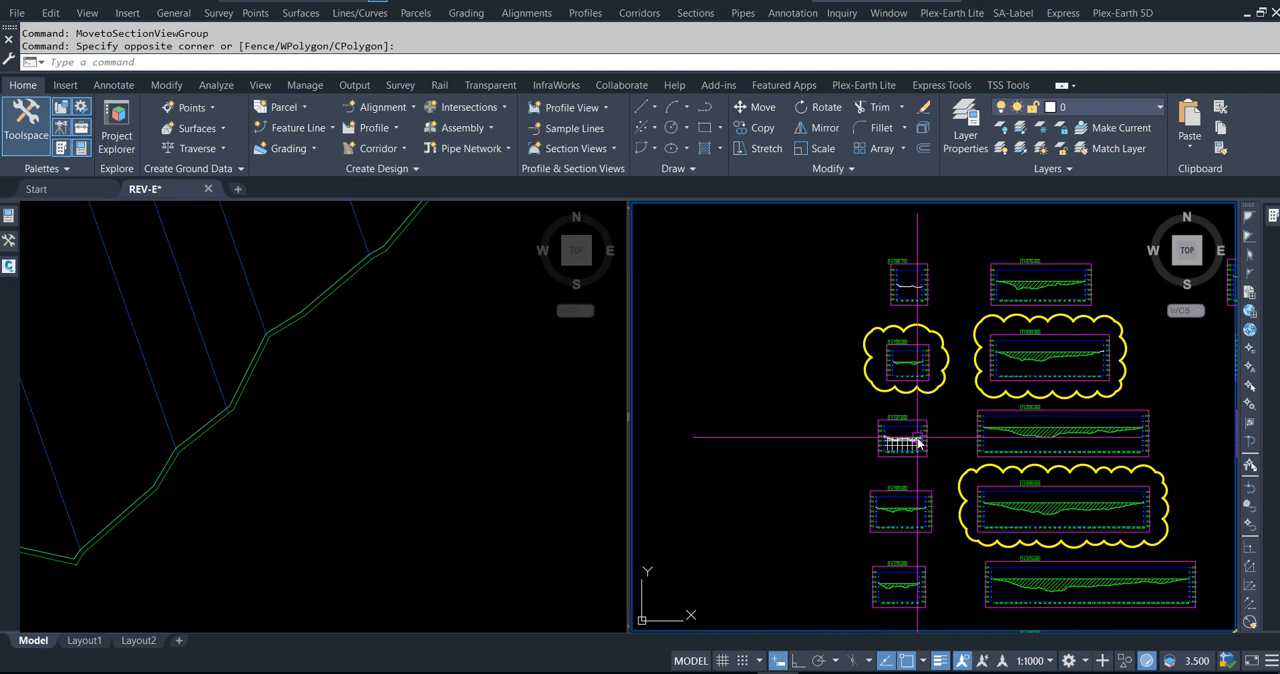
Step: Examine the 1+137.50 section view and its position among the neighbouring views of the section view group
{"action": "scroll", "coordinate": [918, 443], "scroll_direction": "up", "scroll_amount": 4}
{"action": "scroll", "coordinate": [850, 470], "scroll_direction": "down", "scroll_amount": 2}
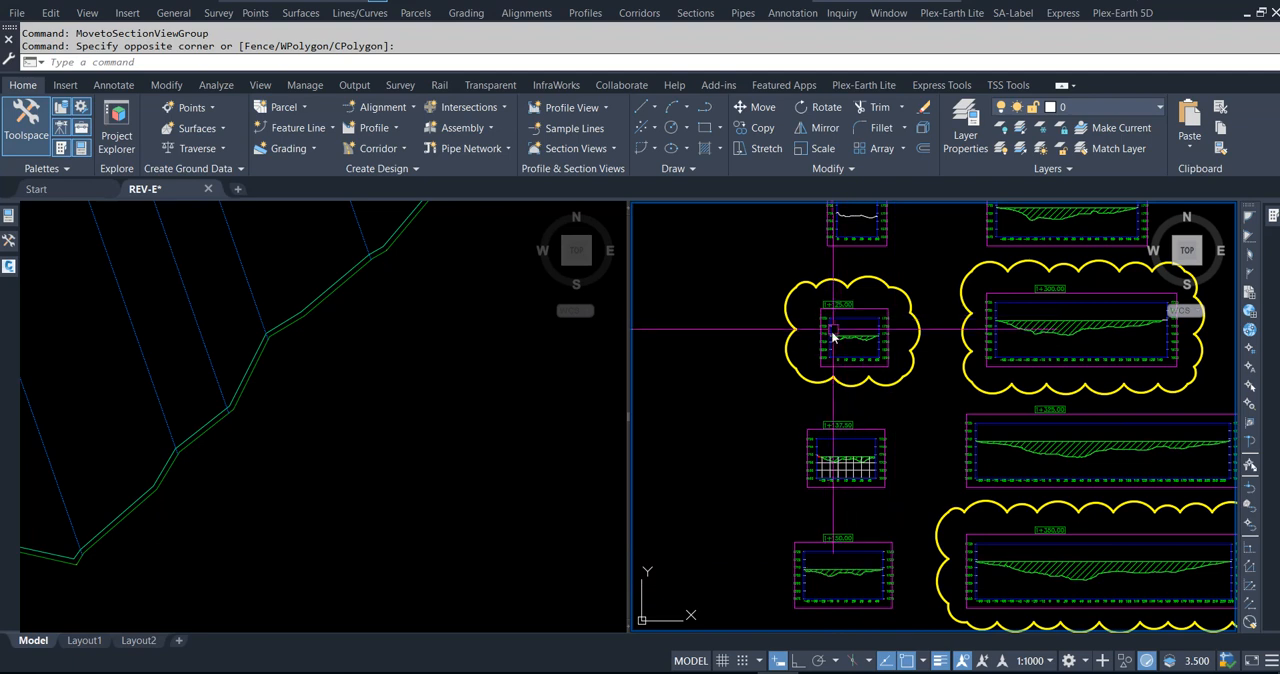
{"action": "scroll", "coordinate": [858, 468], "scroll_direction": "up", "scroll_amount": 4}
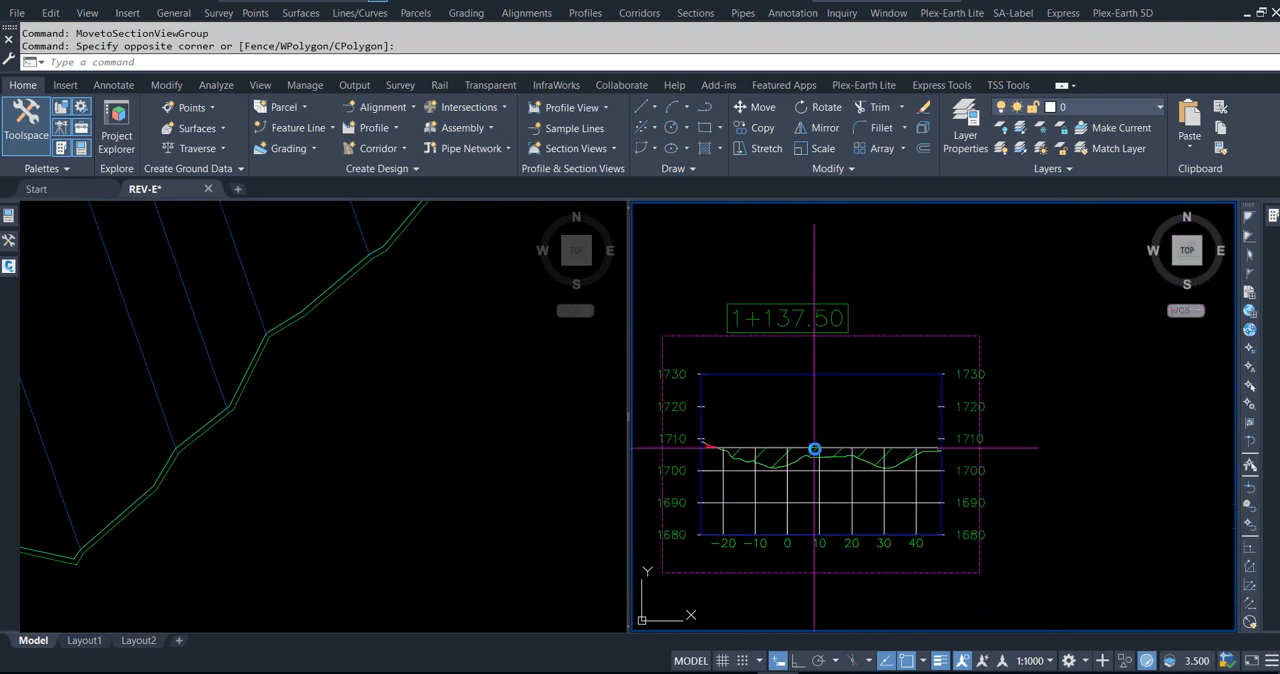
{"action": "scroll", "coordinate": [814, 450], "scroll_direction": "up", "scroll_amount": 2}
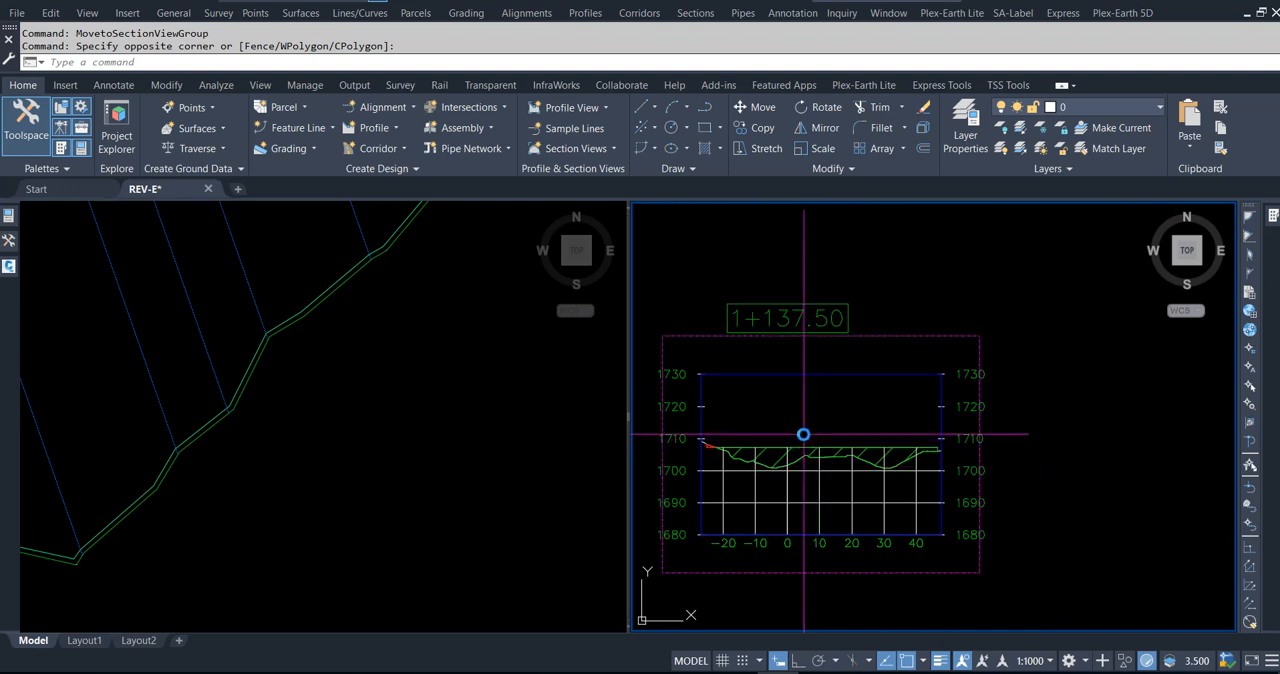
{"action": "scroll", "coordinate": [775, 440], "scroll_direction": "down", "scroll_amount": 6}
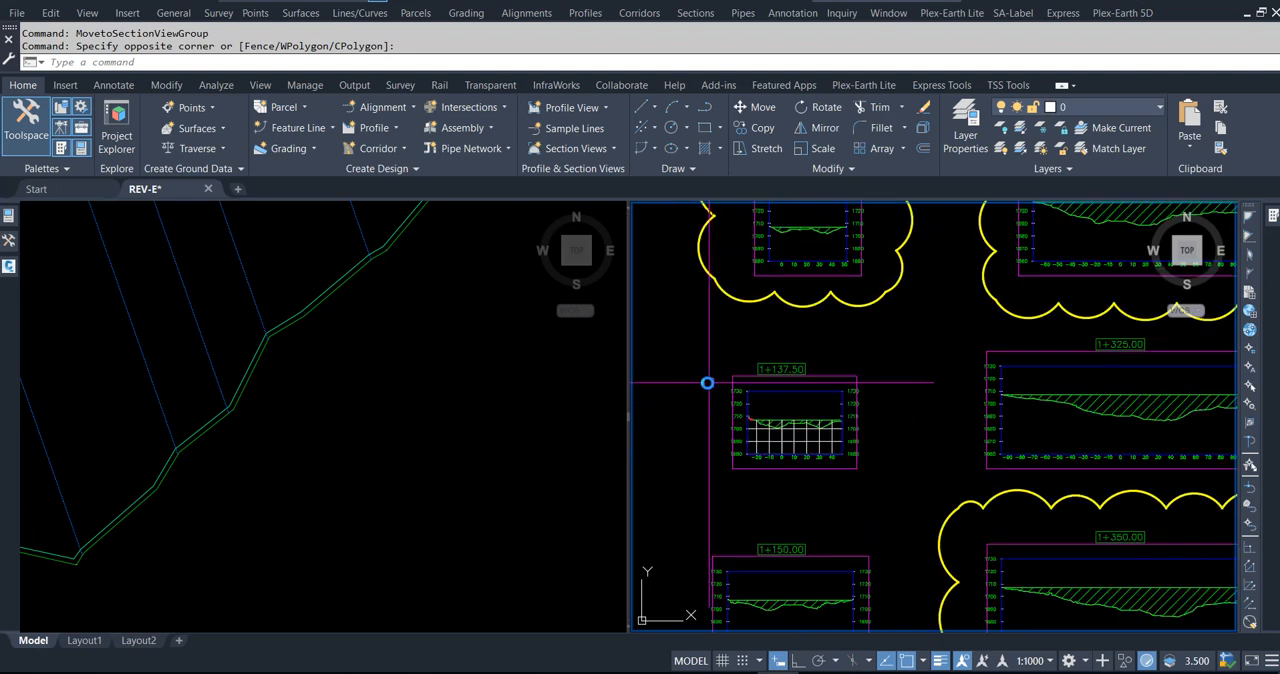
{"action": "scroll", "coordinate": [700, 390], "scroll_direction": "down", "scroll_amount": 2}
{"action": "scroll", "coordinate": [697, 383], "scroll_direction": "down", "scroll_amount": 1}
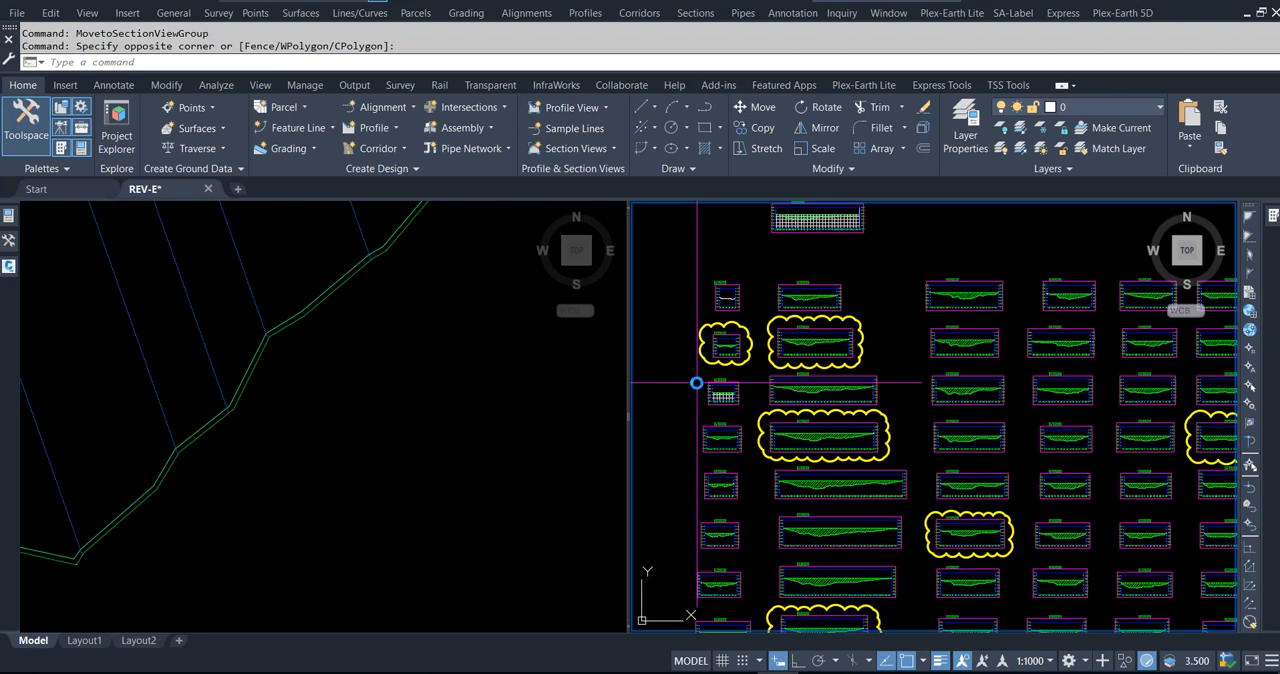
{"action": "scroll", "coordinate": [716, 398], "scroll_direction": "down", "scroll_amount": 1}
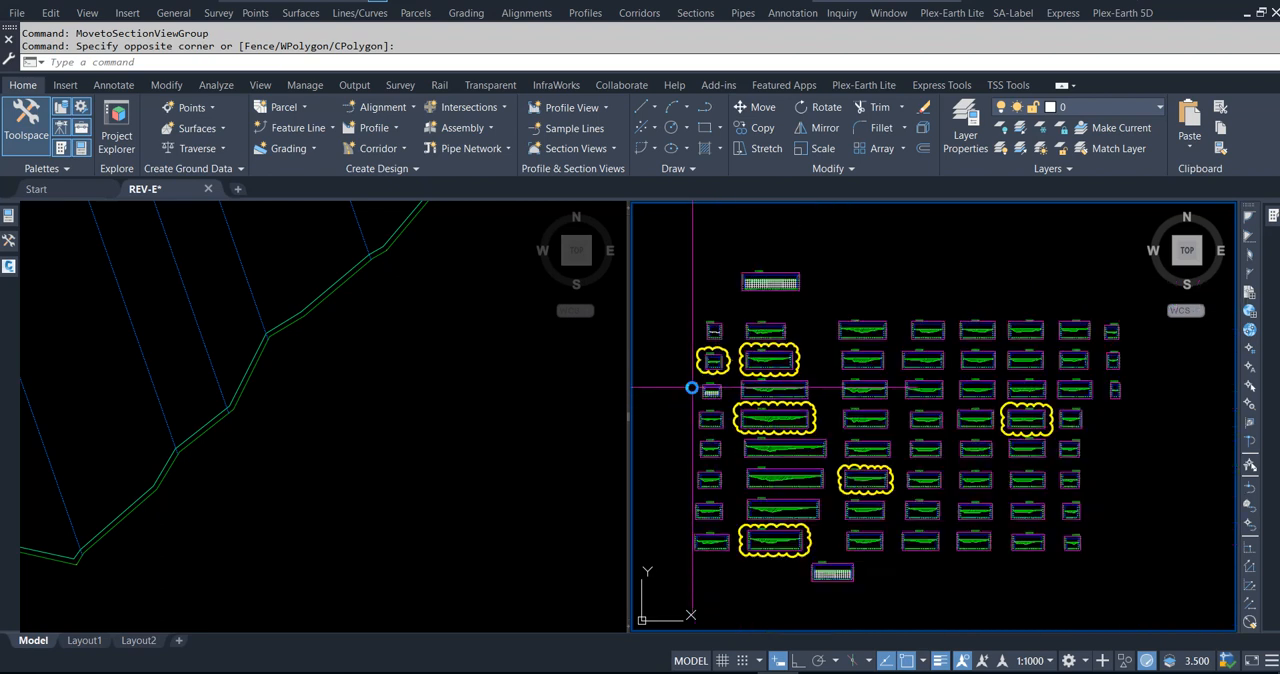
Step: Move the two separate section views above and below the grid, including 1+308.00, into Section View Group - 1 together
{"action": "left_click", "coordinate": [833, 571]}
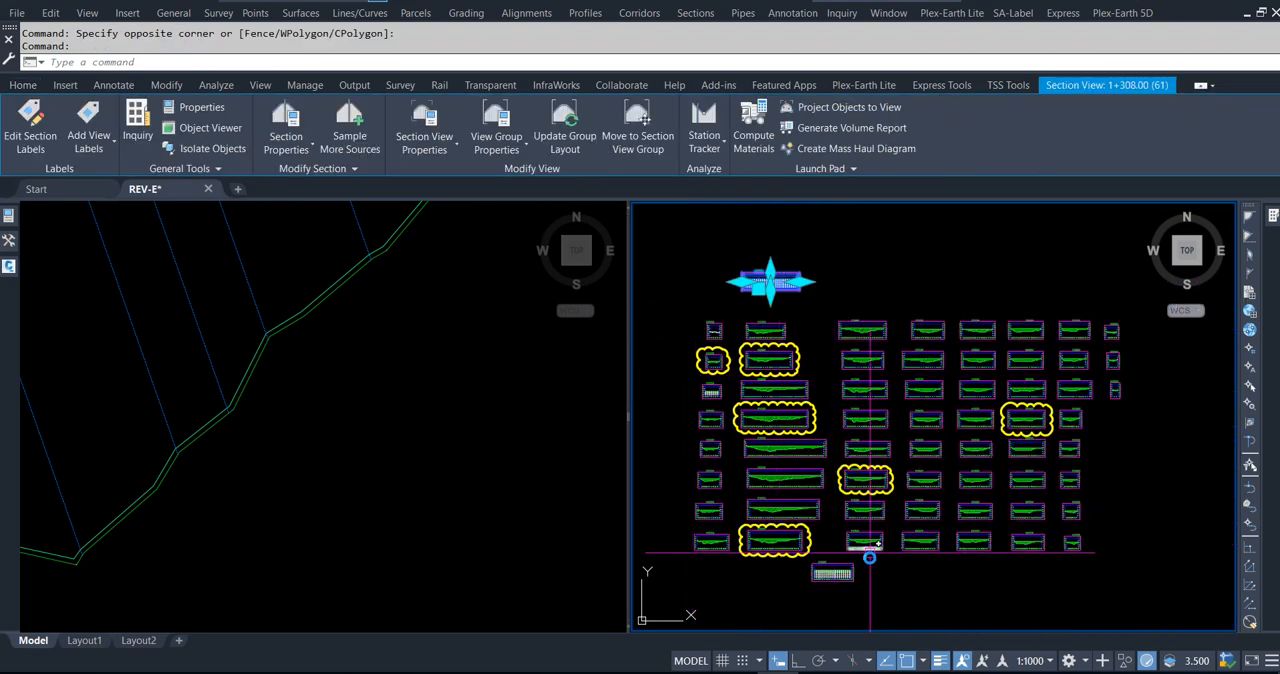
{"action": "scroll", "coordinate": [834, 563], "scroll_direction": "up", "scroll_amount": 4}
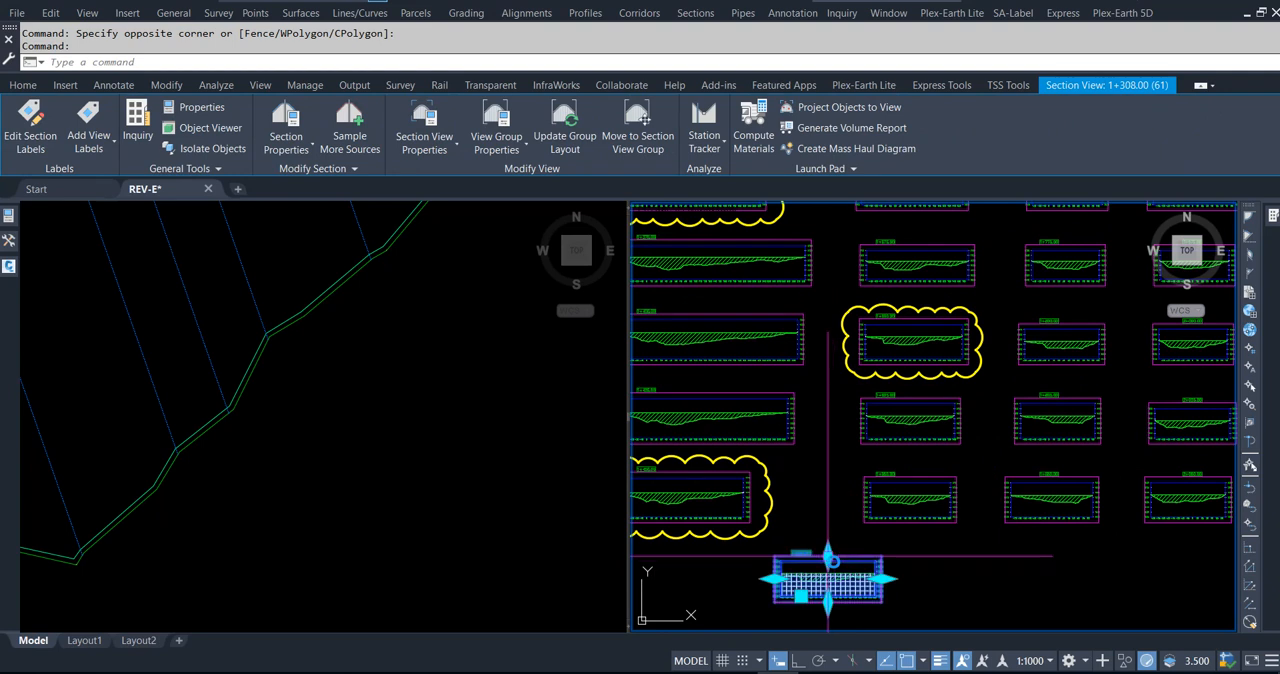
{"action": "right_click", "coordinate": [828, 555]}
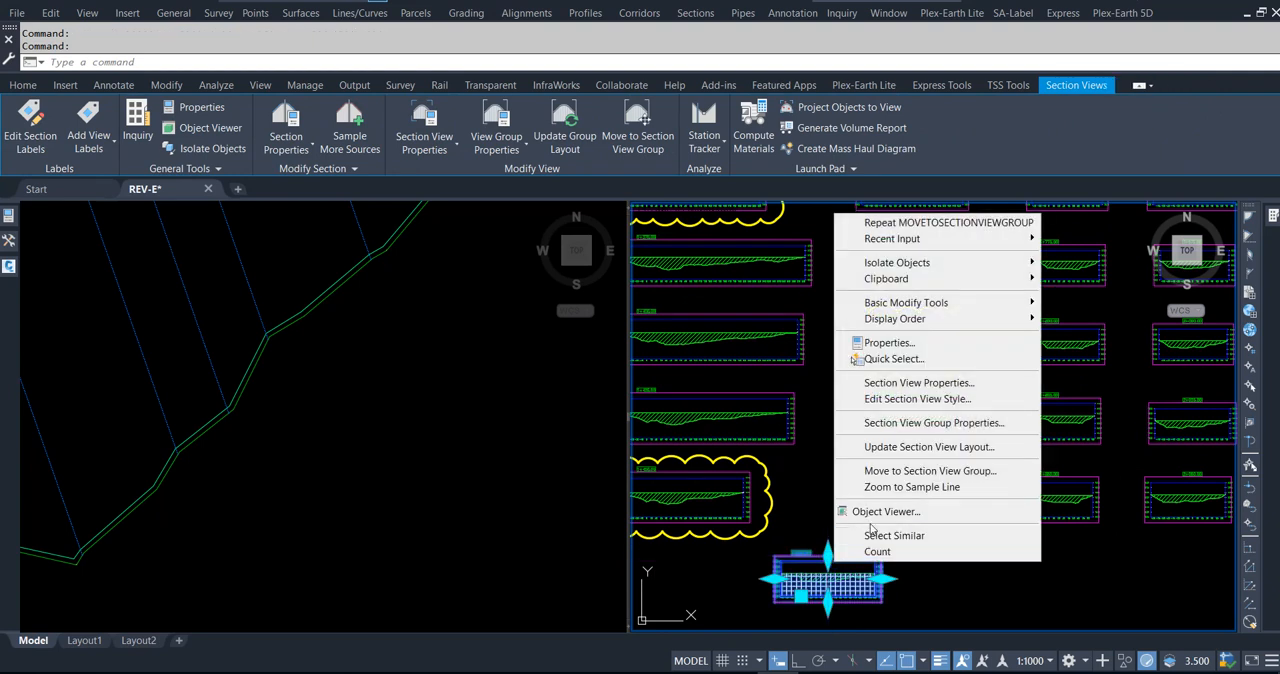
{"action": "left_click", "coordinate": [887, 474]}
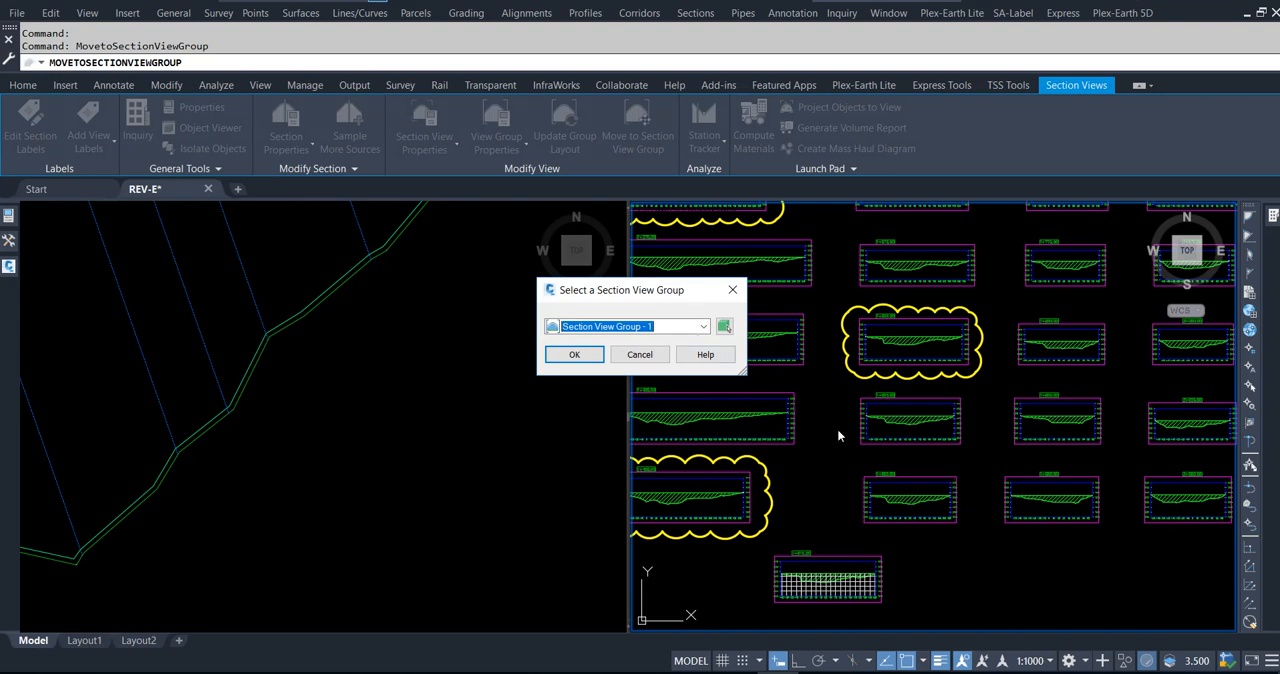
{"action": "left_click", "coordinate": [584, 355]}
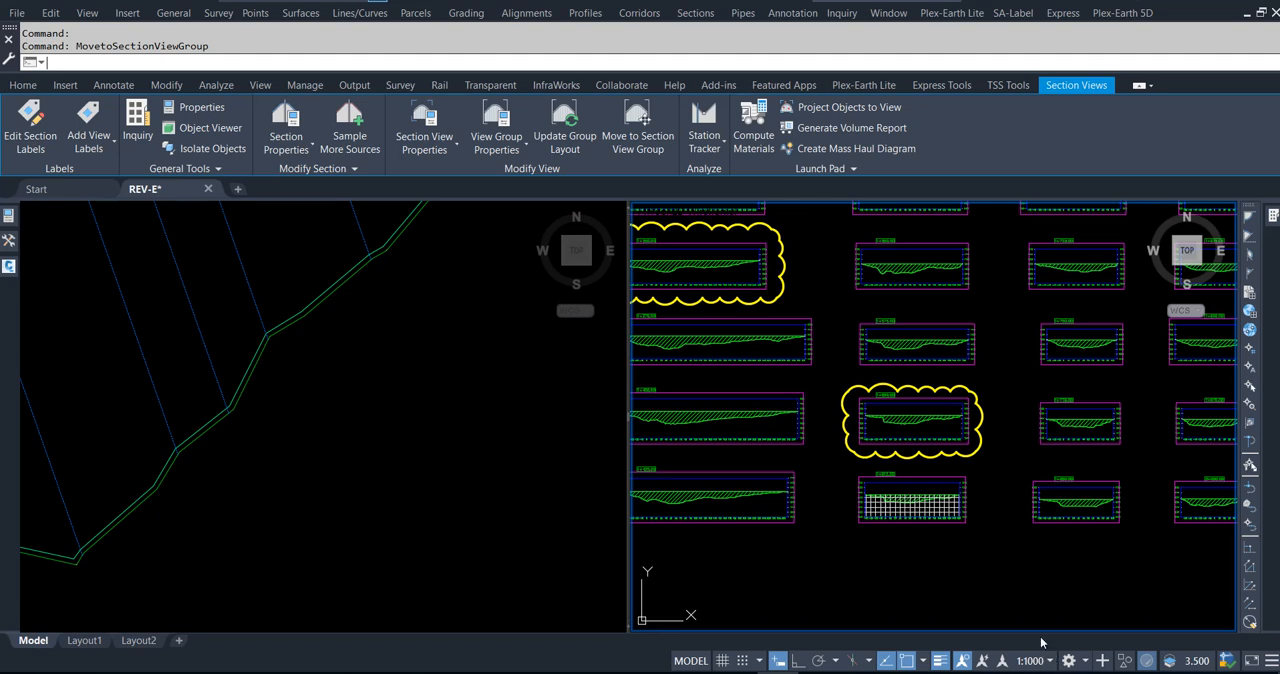
{"action": "key", "text": "Escape"}
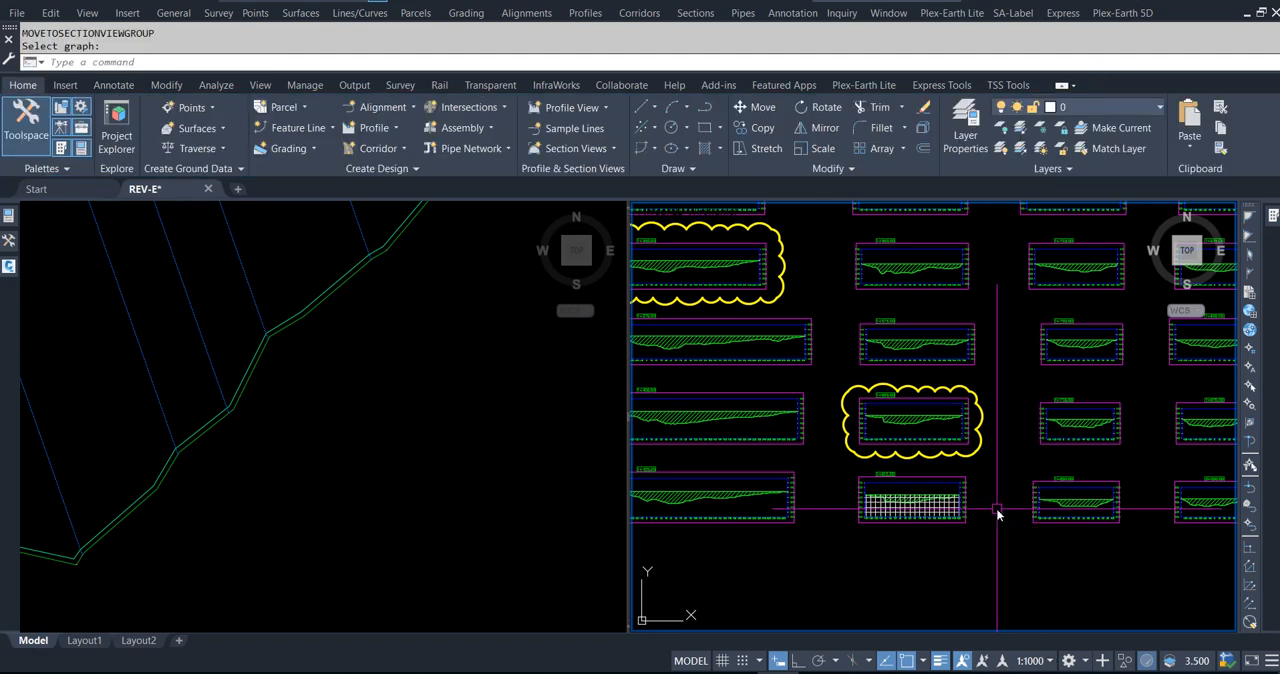
{"action": "key", "text": "Escape"}
Step: Examine the 1+308.00 section view and its place in the section view group
{"action": "scroll", "coordinate": [992, 507], "scroll_direction": "down", "scroll_amount": 4}
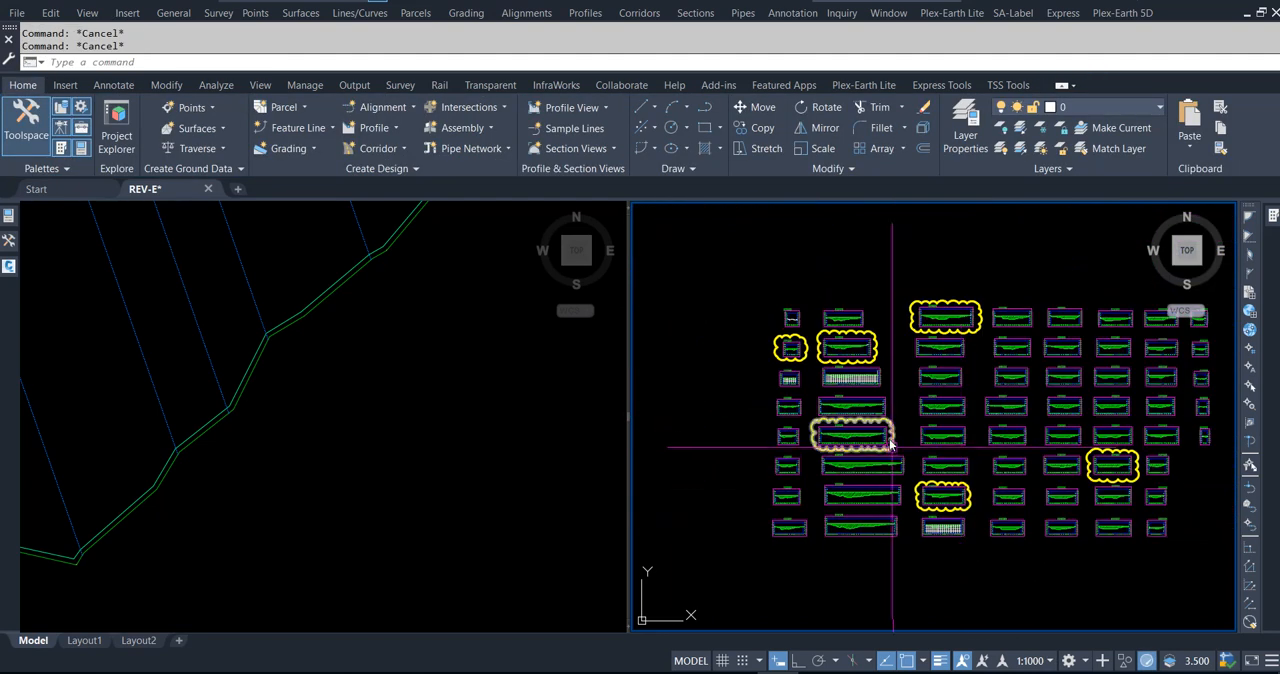
{"action": "scroll", "coordinate": [846, 380], "scroll_direction": "up", "scroll_amount": 3}
{"action": "scroll", "coordinate": [833, 373], "scroll_direction": "up", "scroll_amount": 4}
{"action": "scroll", "coordinate": [885, 255], "scroll_direction": "up", "scroll_amount": 2}
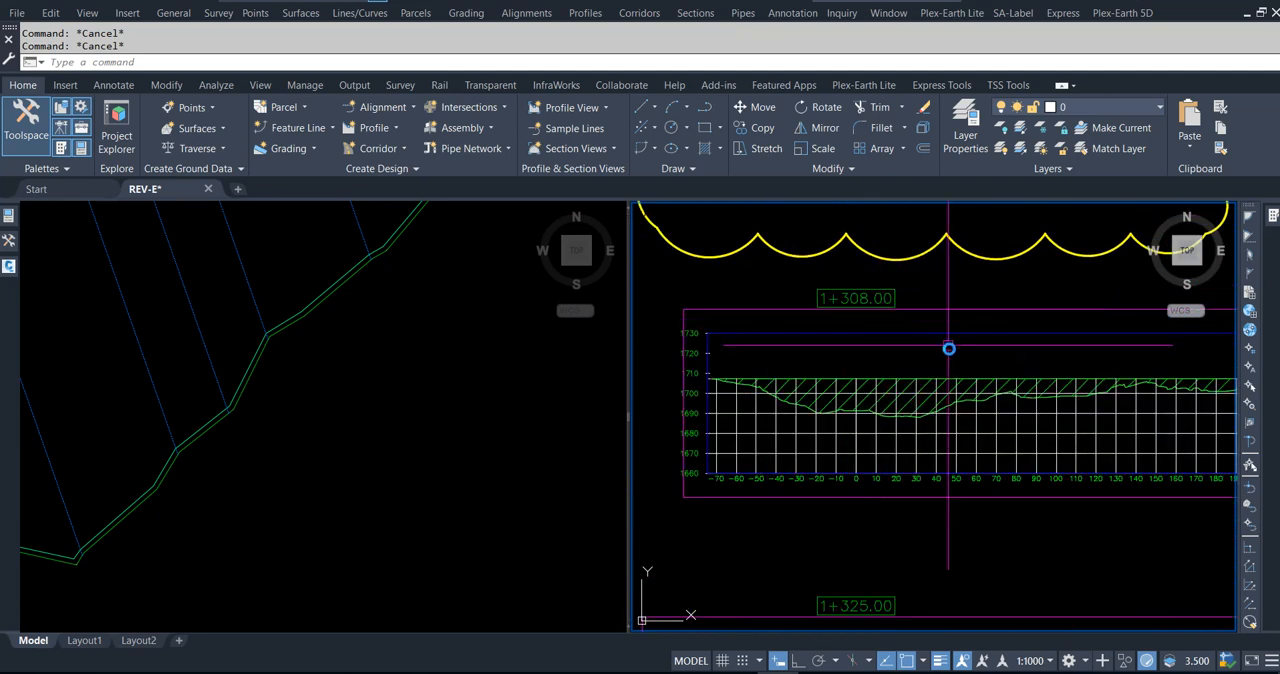
Step: Compare the 1+308.00 section view with the clouded view directly above it and the 1+325.00 view below it
{"action": "scroll", "coordinate": [901, 516], "scroll_direction": "down", "scroll_amount": 3}
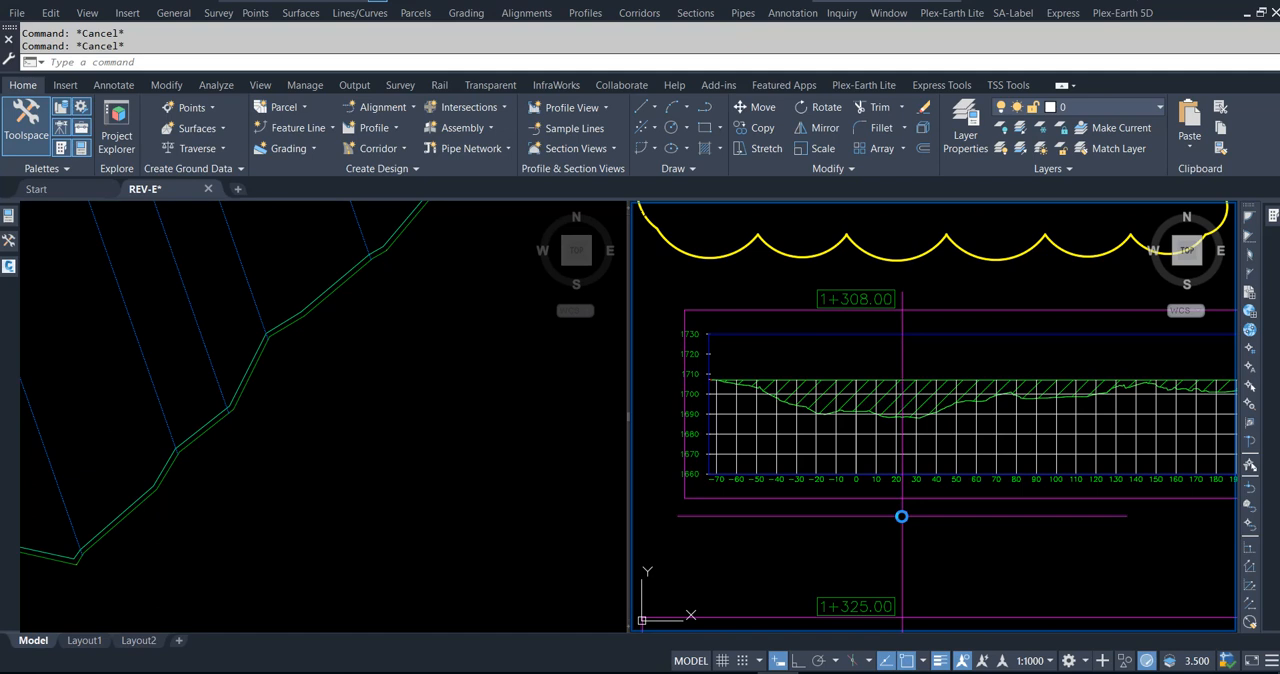
{"action": "scroll", "coordinate": [891, 320], "scroll_direction": "up", "scroll_amount": 5}
{"action": "scroll", "coordinate": [889, 326], "scroll_direction": "down", "scroll_amount": 3}
{"action": "scroll", "coordinate": [889, 357], "scroll_direction": "up", "scroll_amount": 4}
{"action": "scroll", "coordinate": [869, 362], "scroll_direction": "down", "scroll_amount": 6}
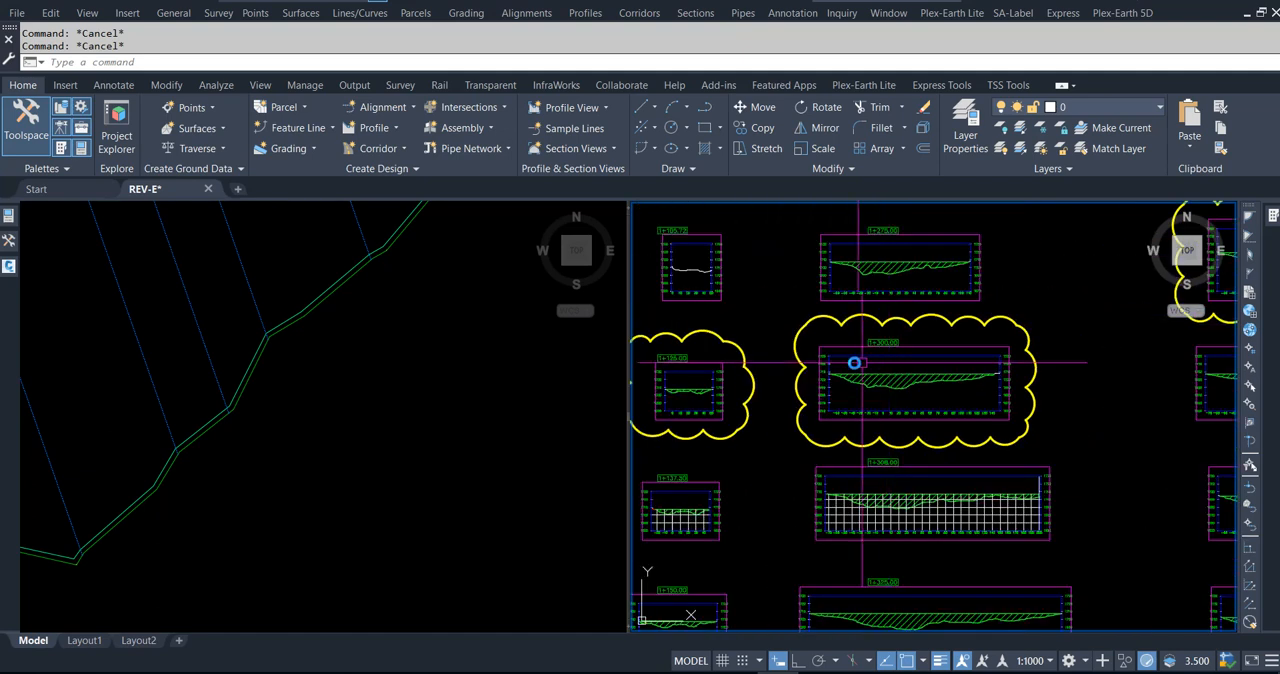
{"action": "scroll", "coordinate": [869, 362], "scroll_direction": "down", "scroll_amount": 5}
Step: Examine the gridded section view directly below the clouded 1+600.00 view and the 1+625.00 view that starts the neighbouring column
{"action": "scroll", "coordinate": [1000, 457], "scroll_direction": "up", "scroll_amount": 2}
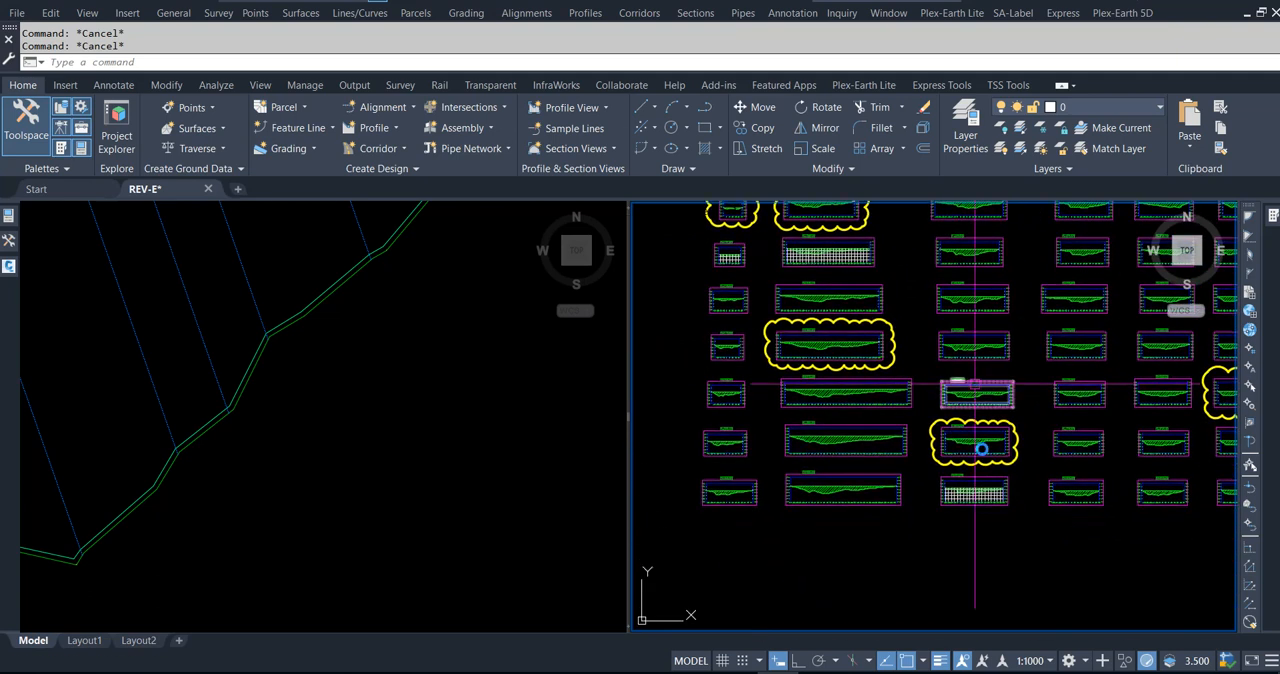
{"action": "scroll", "coordinate": [971, 466], "scroll_direction": "up", "scroll_amount": 5}
{"action": "scroll", "coordinate": [941, 463], "scroll_direction": "up", "scroll_amount": 2}
{"action": "scroll", "coordinate": [941, 463], "scroll_direction": "down", "scroll_amount": 4}
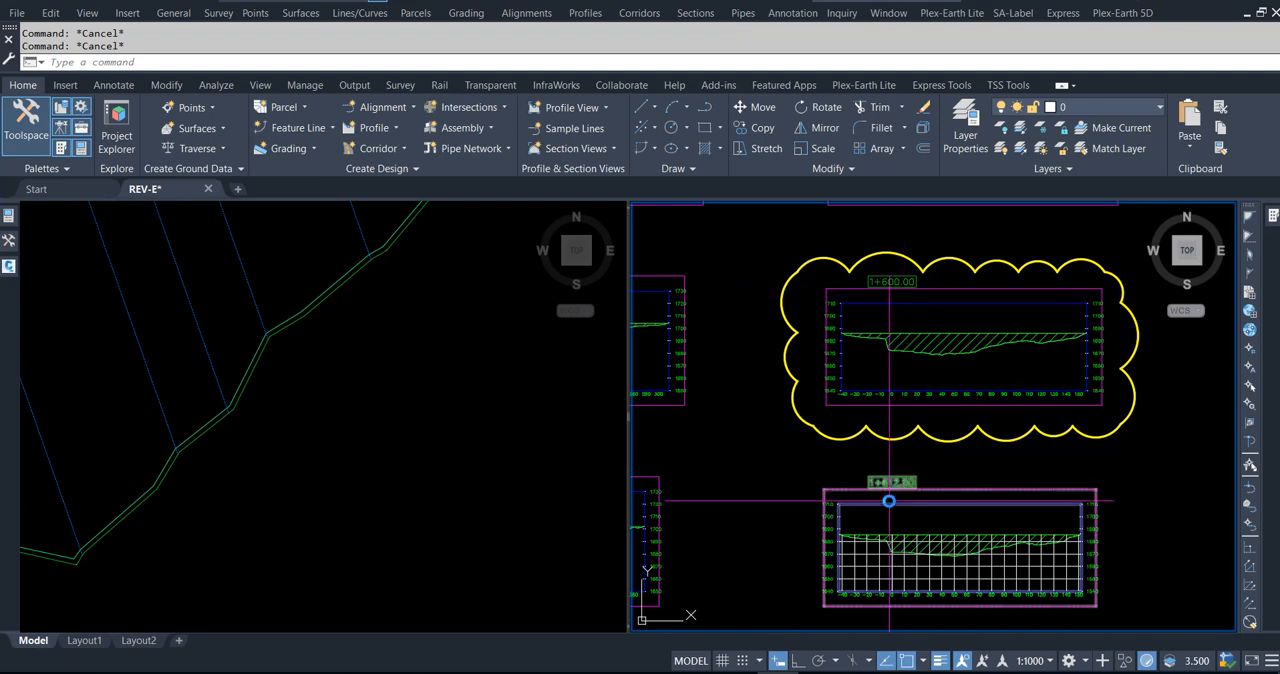
{"action": "scroll", "coordinate": [879, 512], "scroll_direction": "down", "scroll_amount": 3}
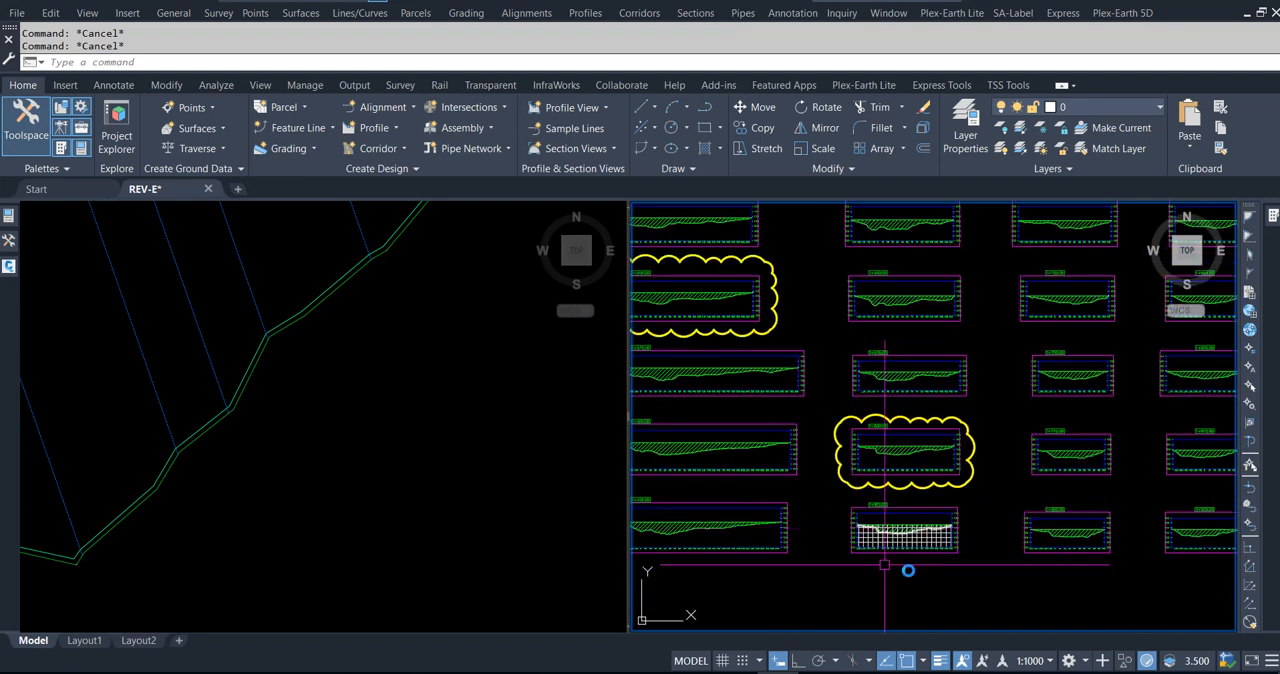
{"action": "scroll", "coordinate": [897, 559], "scroll_direction": "down", "scroll_amount": 3}
{"action": "scroll", "coordinate": [946, 344], "scroll_direction": "up", "scroll_amount": 7}
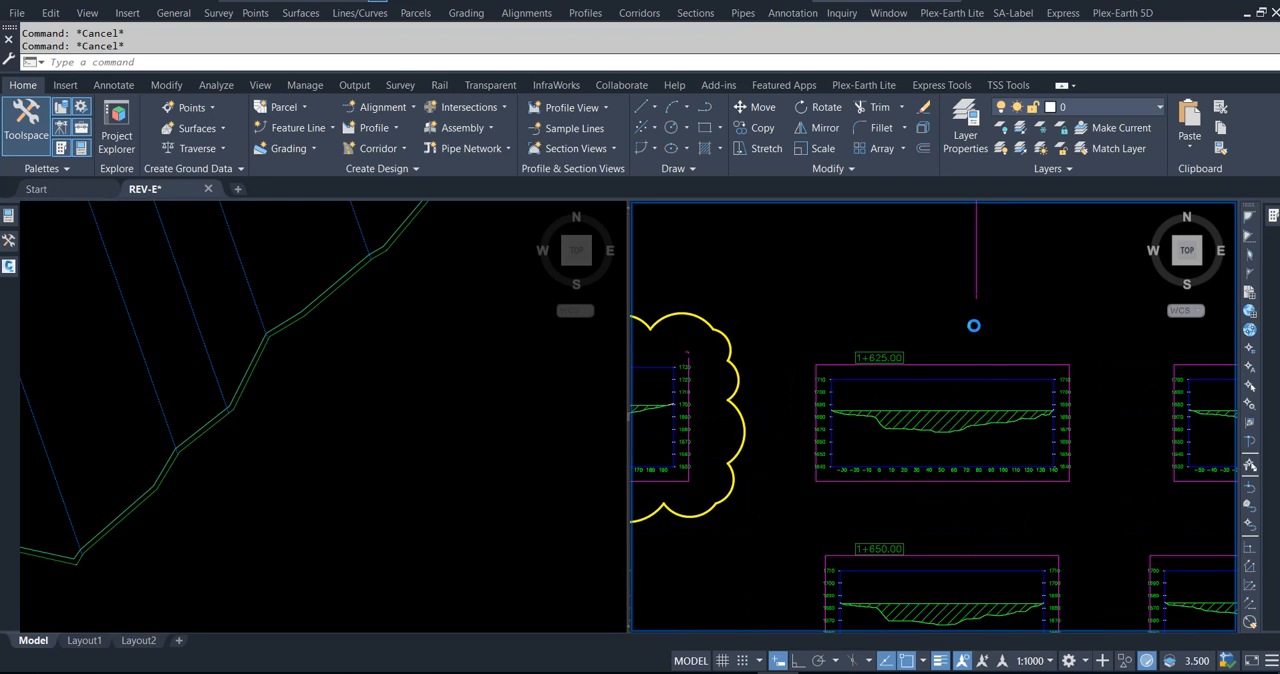
Step: Review the whole section view group, checking where the gridded new section views sit relative to the clouded ones
{"action": "scroll", "coordinate": [1010, 381], "scroll_direction": "down", "scroll_amount": 4}
{"action": "scroll", "coordinate": [1010, 381], "scroll_direction": "down", "scroll_amount": 4}
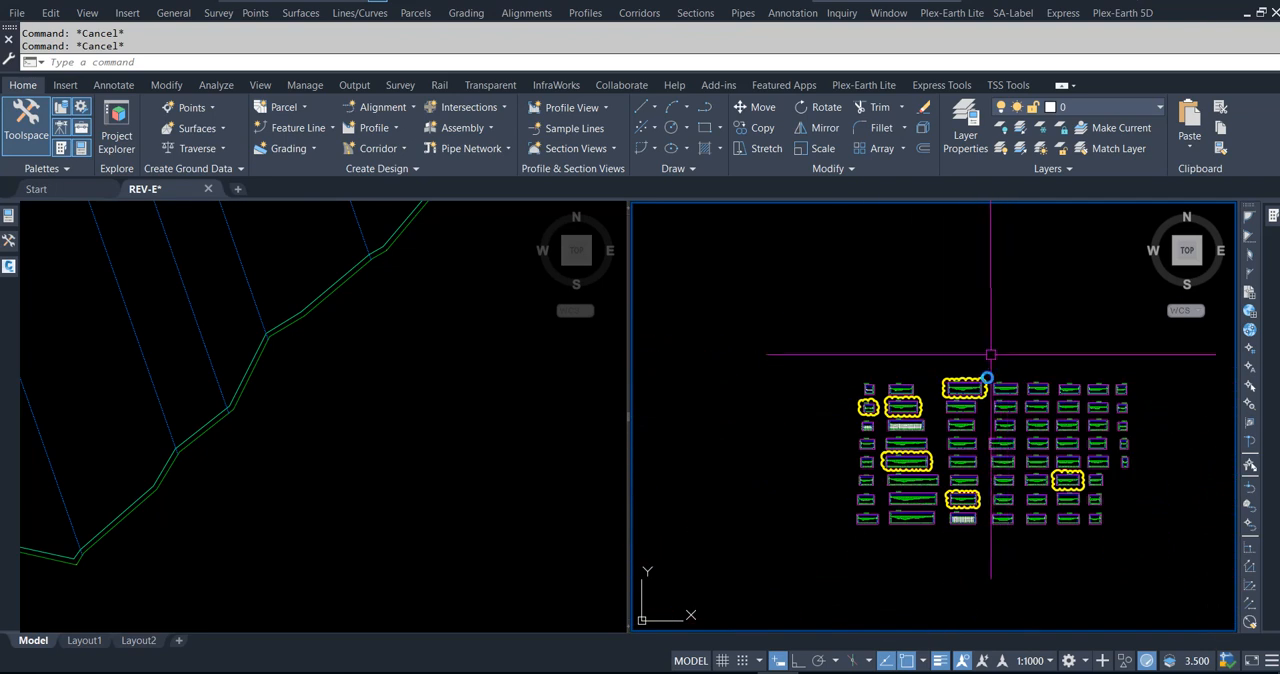
{"action": "scroll", "coordinate": [989, 462], "scroll_direction": "up", "scroll_amount": 3}
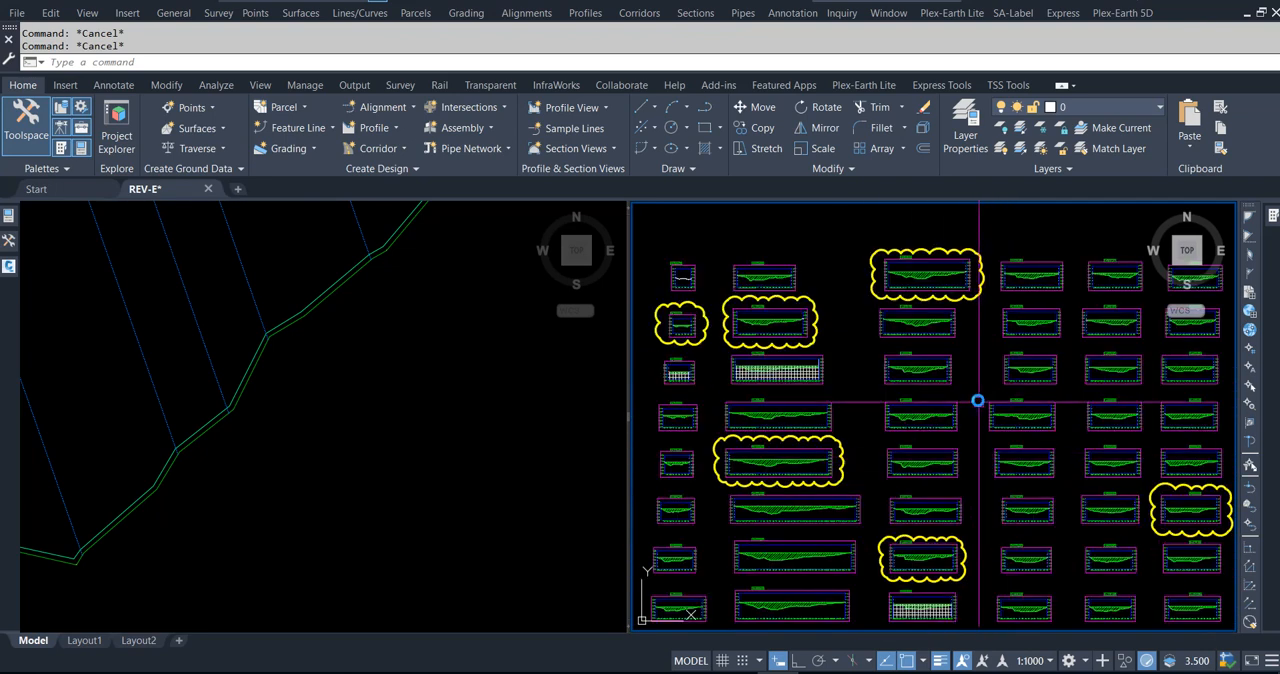
{"action": "scroll", "coordinate": [978, 400], "scroll_direction": "down", "scroll_amount": 2}
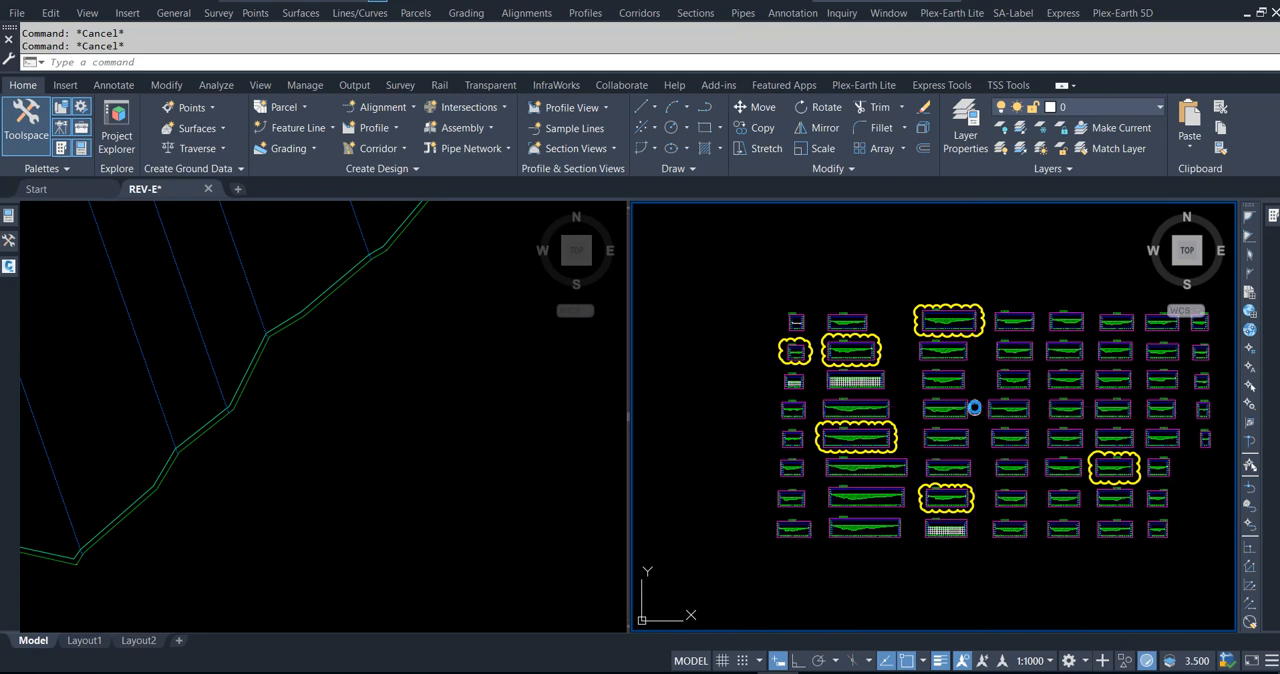
{"action": "middle_click_drag", "start_coordinate": [974, 407], "coordinate": [942, 397]}
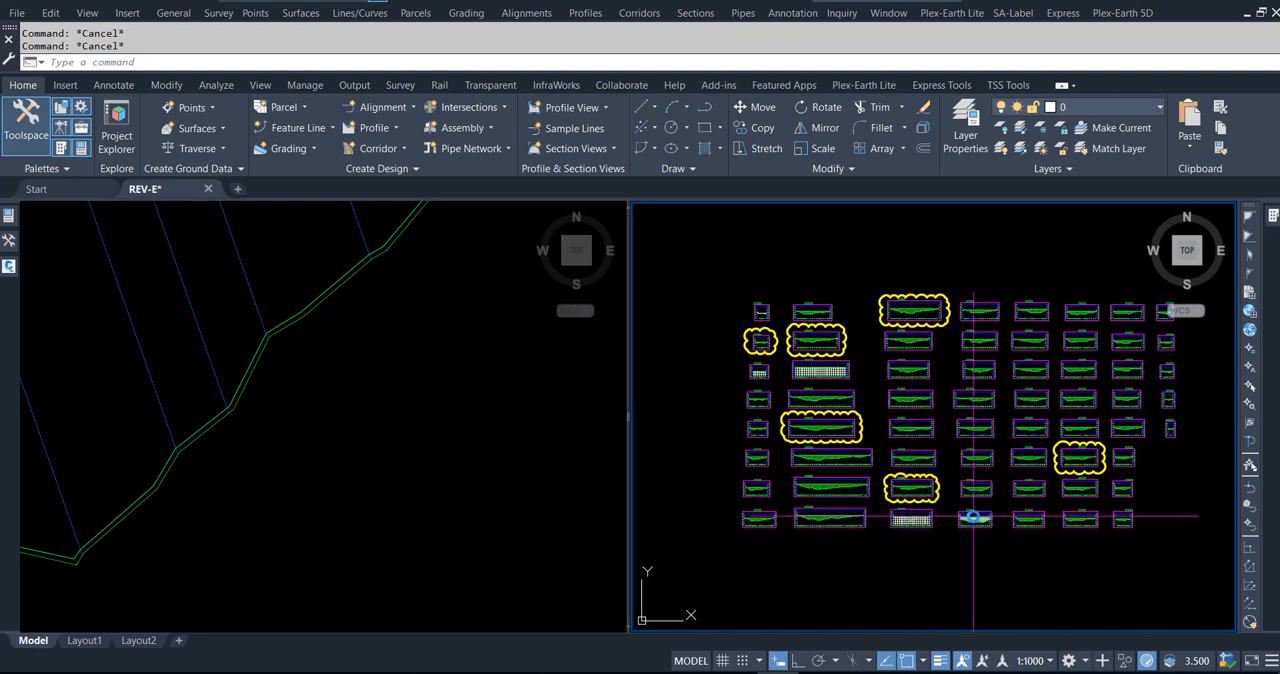
{"action": "scroll", "coordinate": [932, 495], "scroll_direction": "up", "scroll_amount": 3}
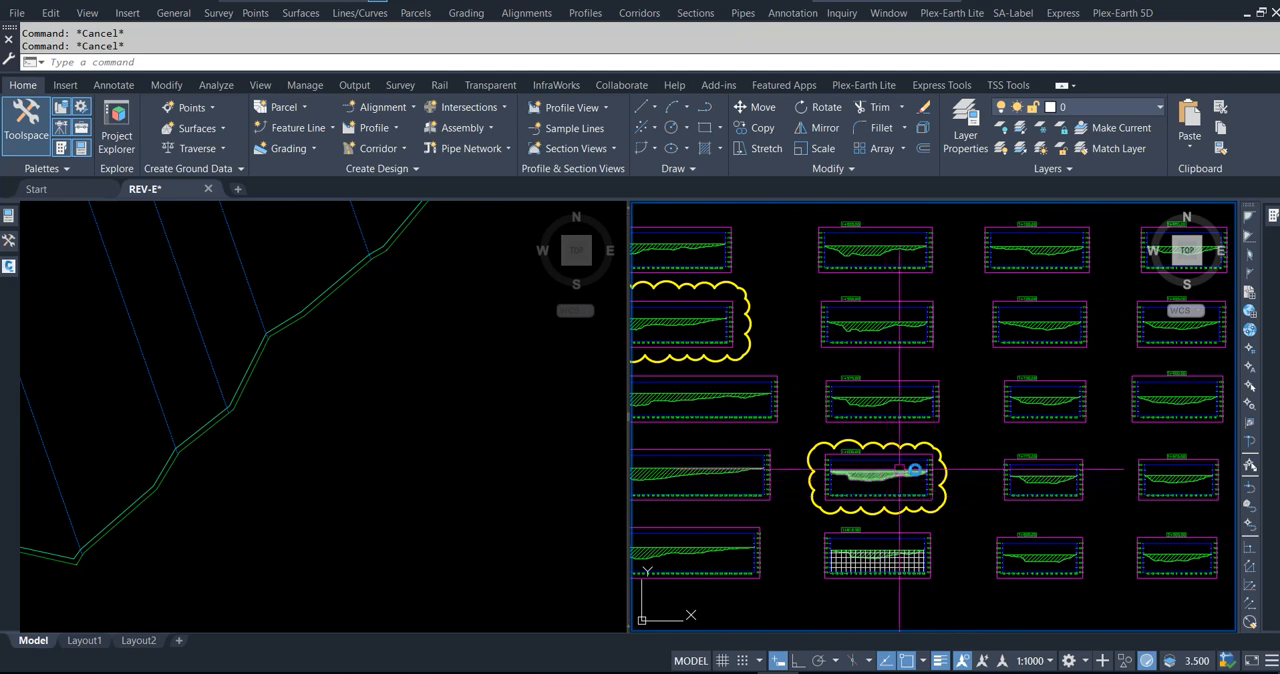
{"action": "scroll", "coordinate": [945, 515], "scroll_direction": "down", "scroll_amount": 1}
{"action": "scroll", "coordinate": [948, 519], "scroll_direction": "down", "scroll_amount": 3}
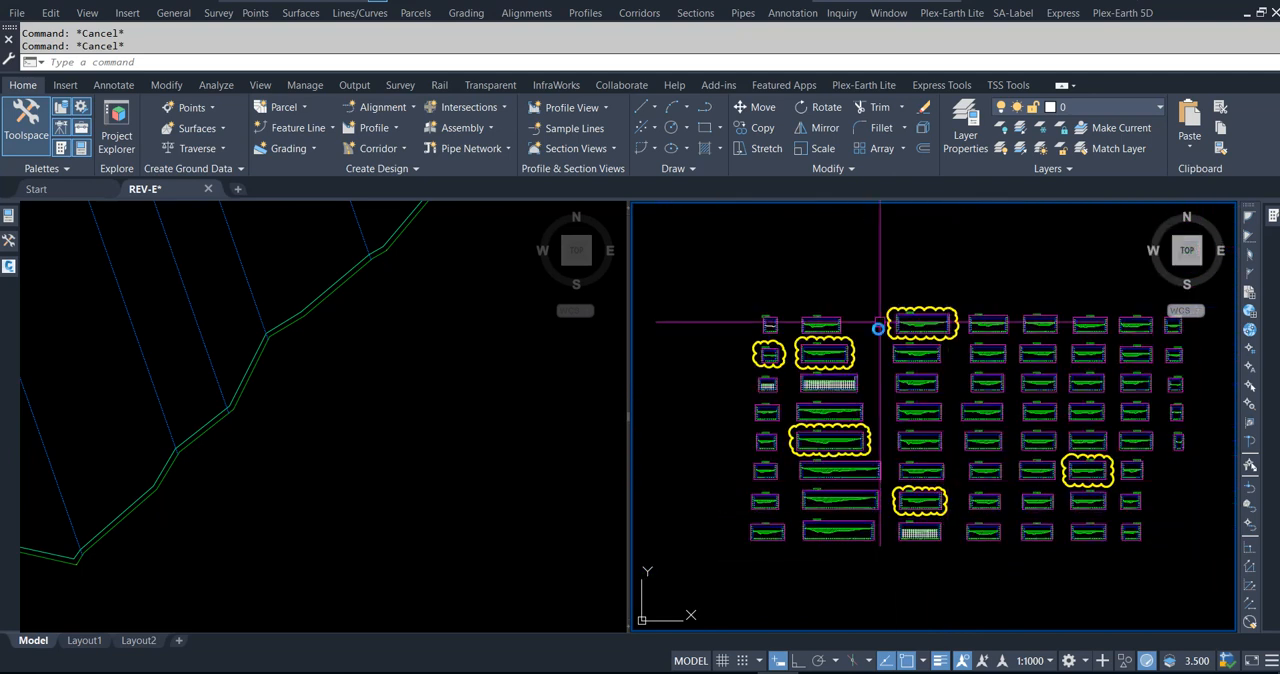